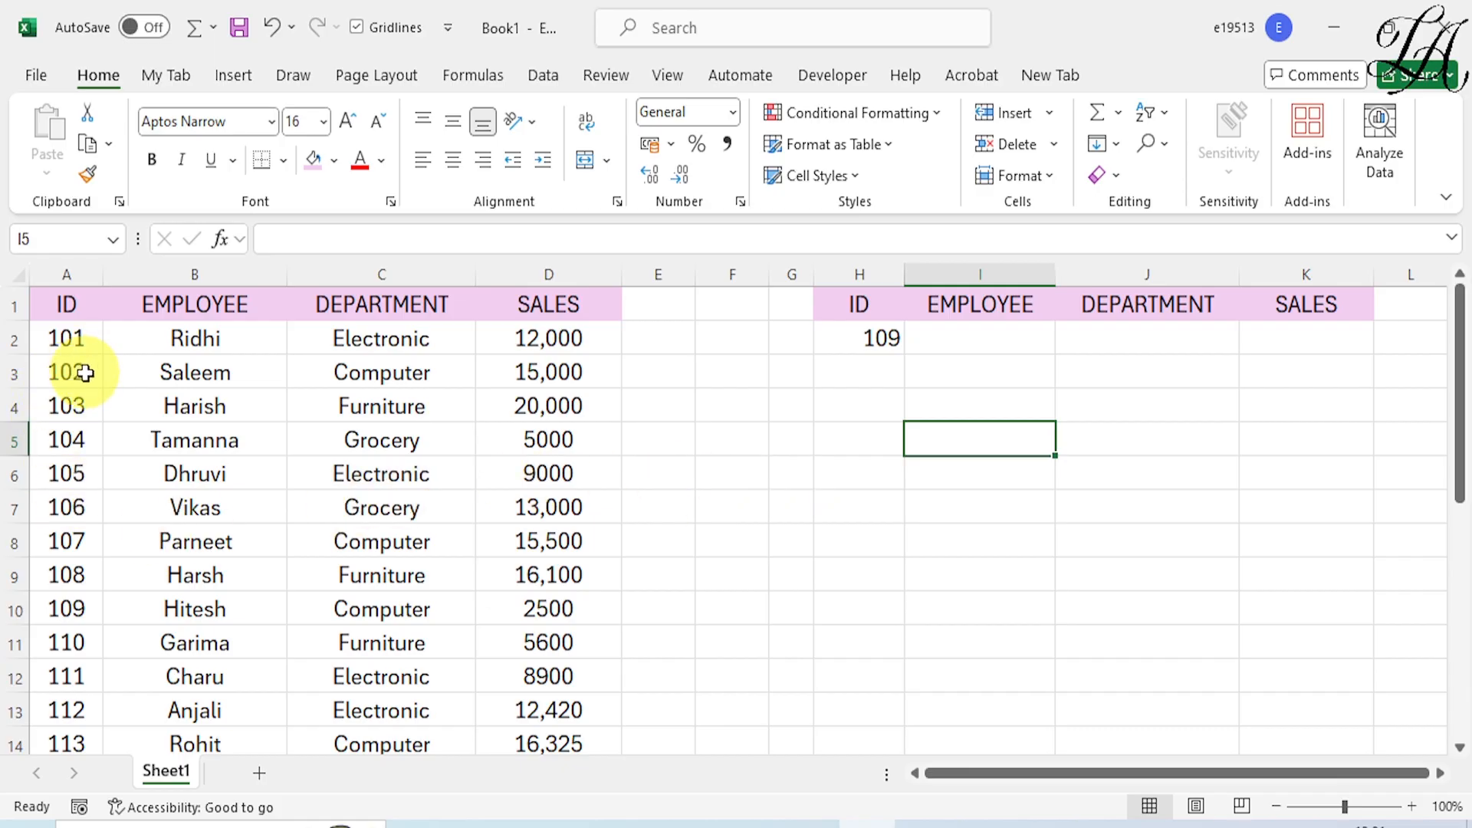
Begin a VLOOKUP formula in I2 with H2 as the lookup value and A1:D21 as the table array.
scroll(143, 390, "down", 4)
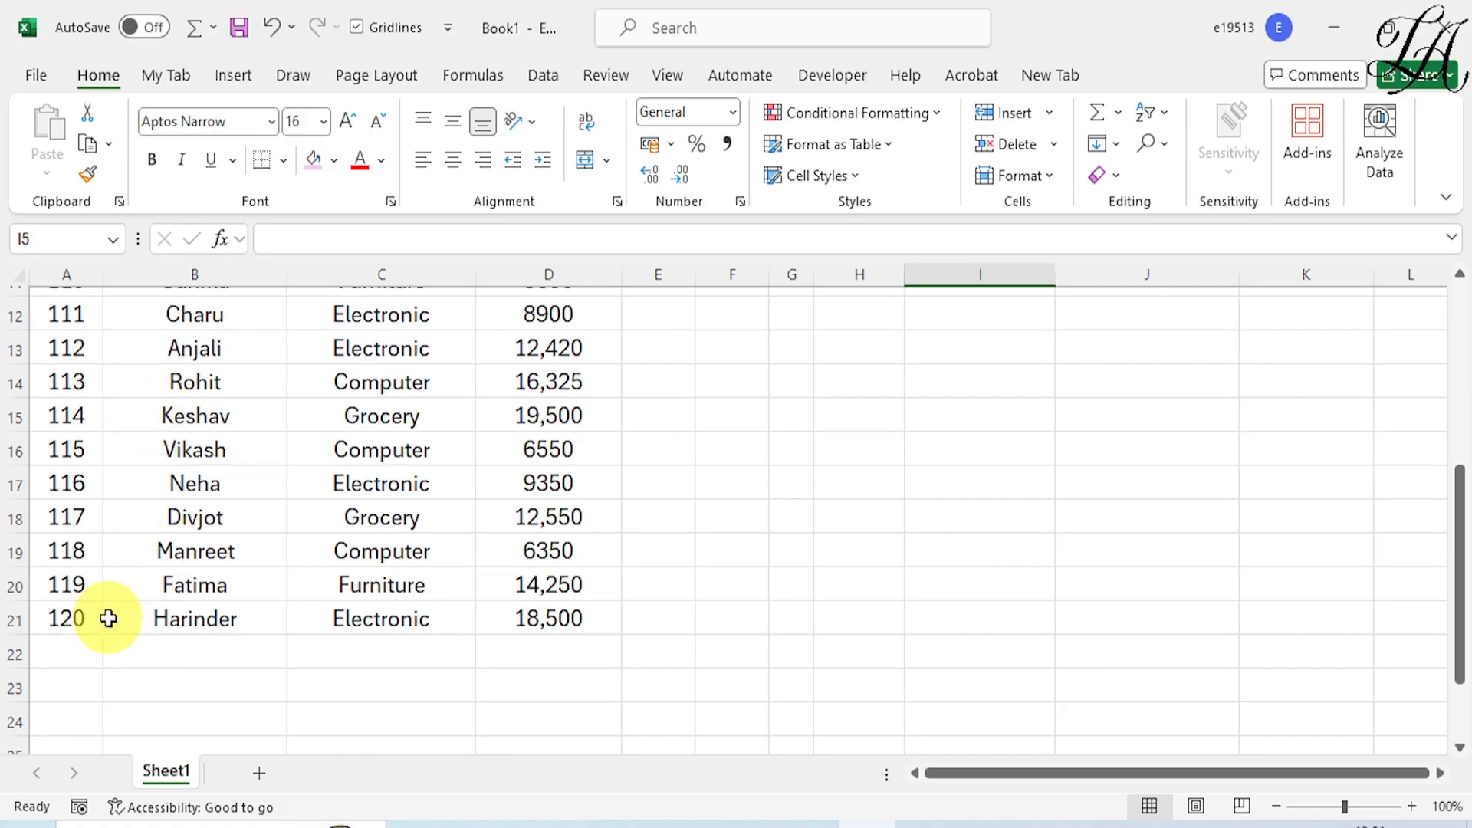
scroll(522, 581, "up", 4)
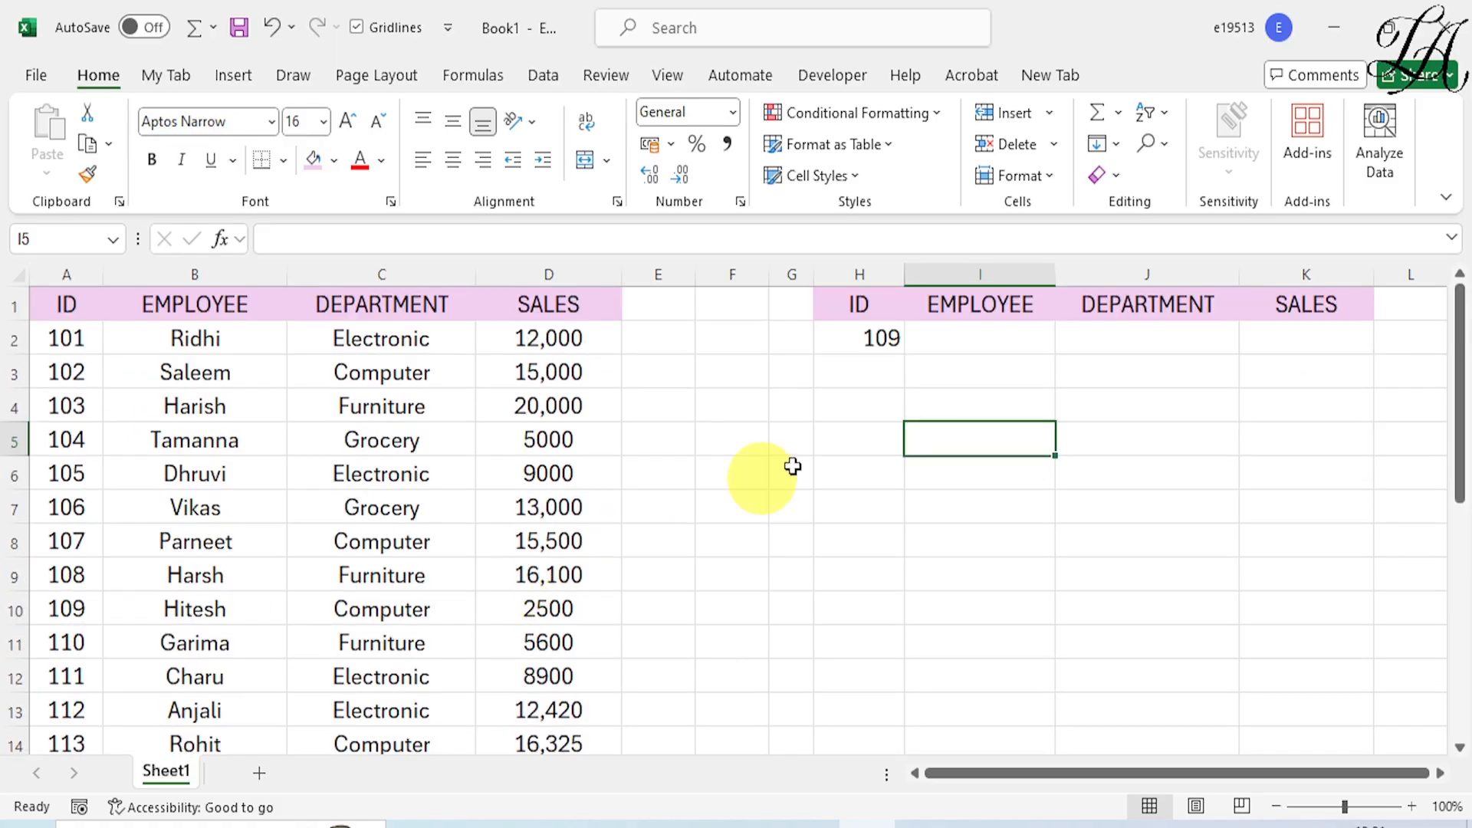
left_click(881, 339)
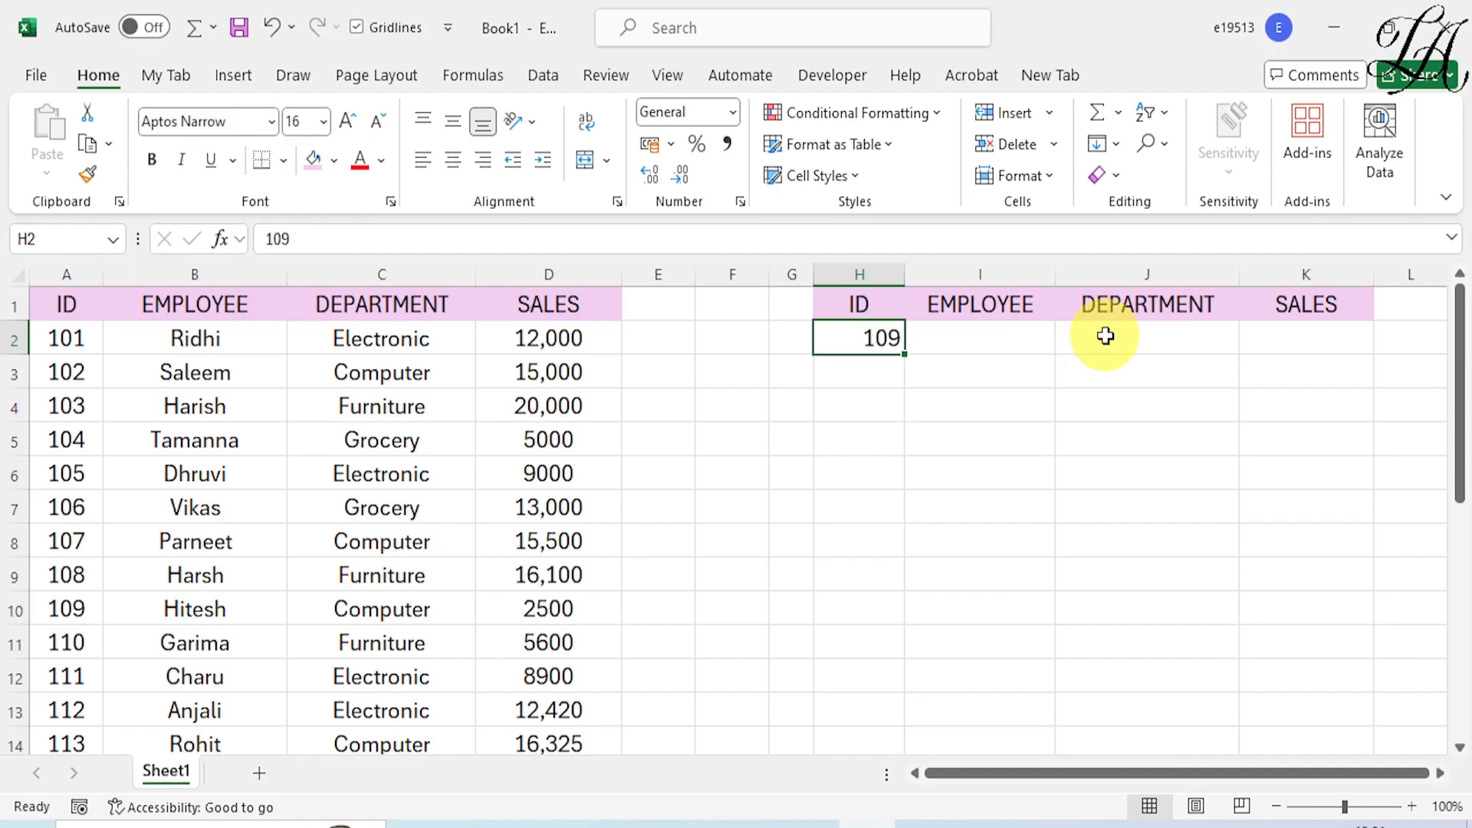
left_click(1015, 347)
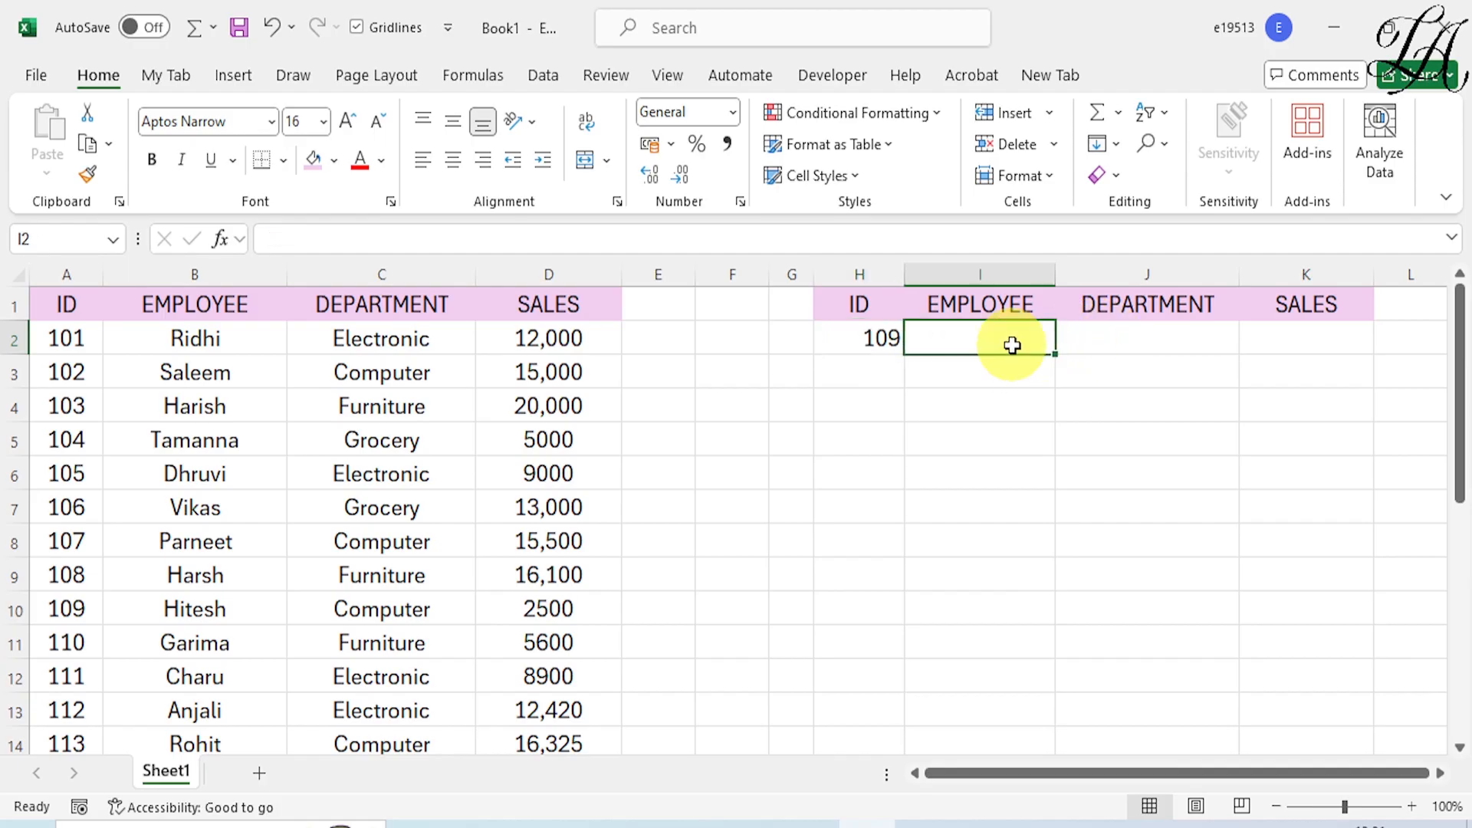
type("=")
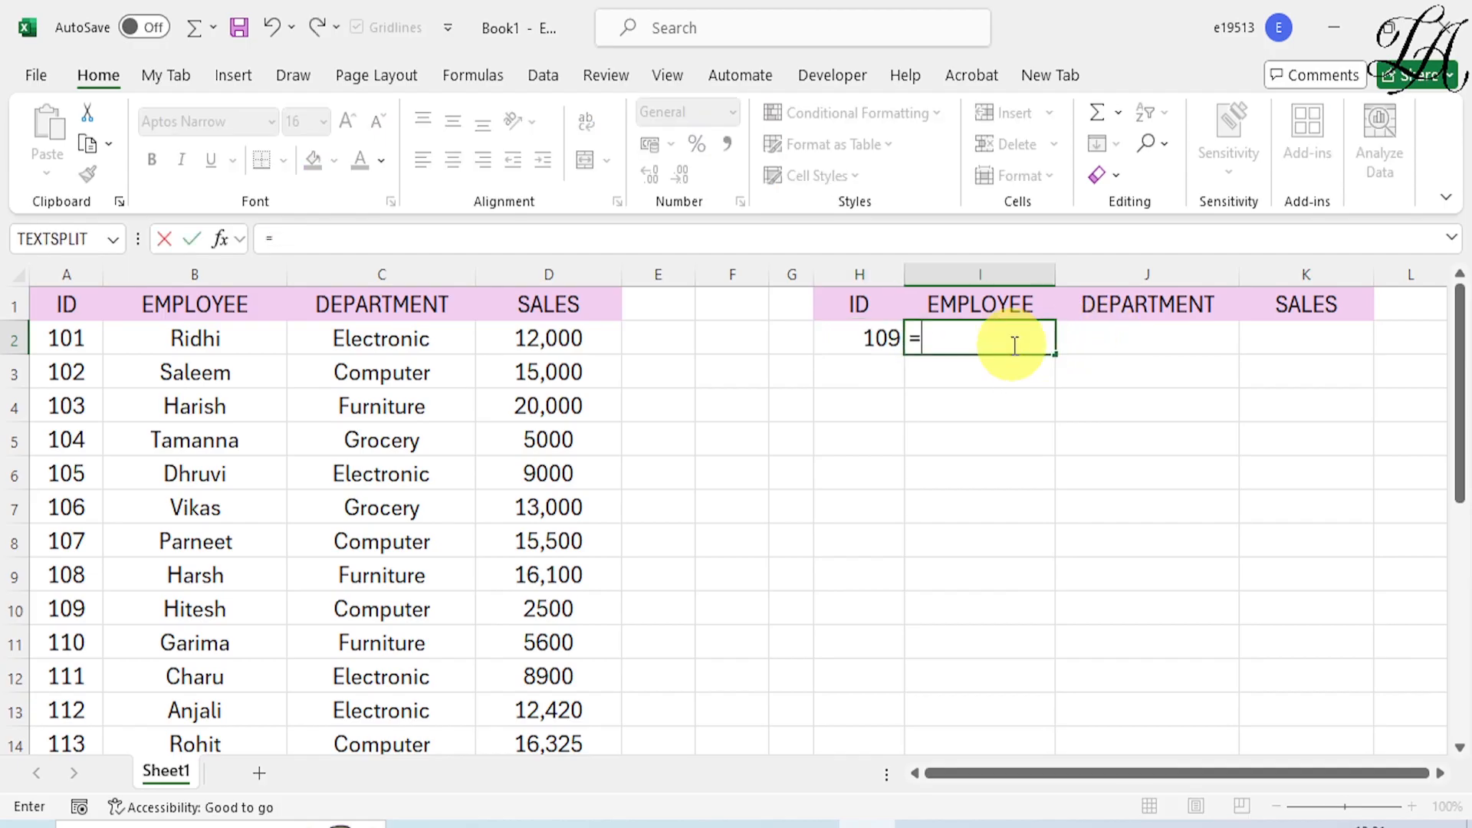
type("vlook")
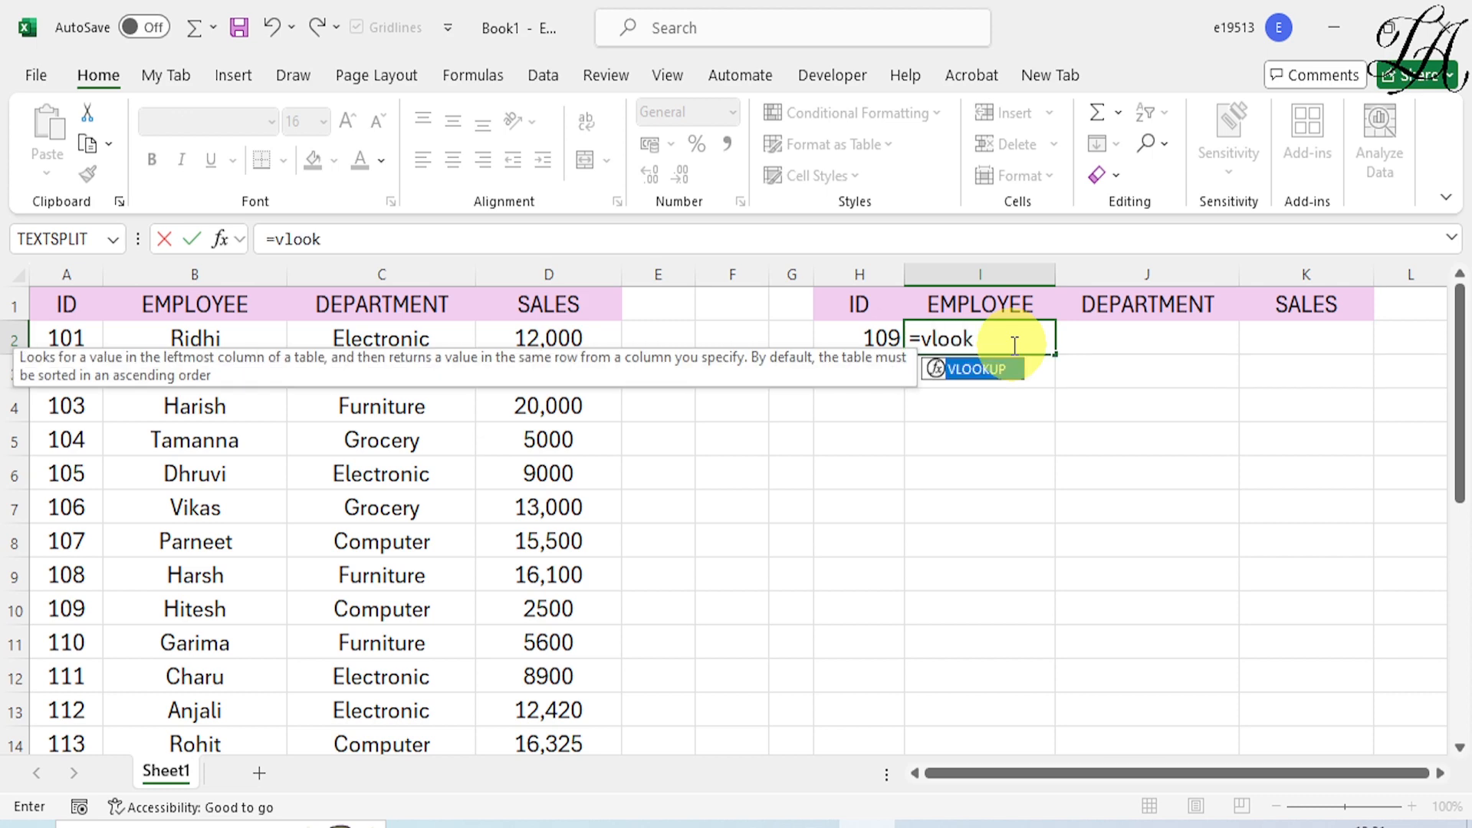
type("up(")
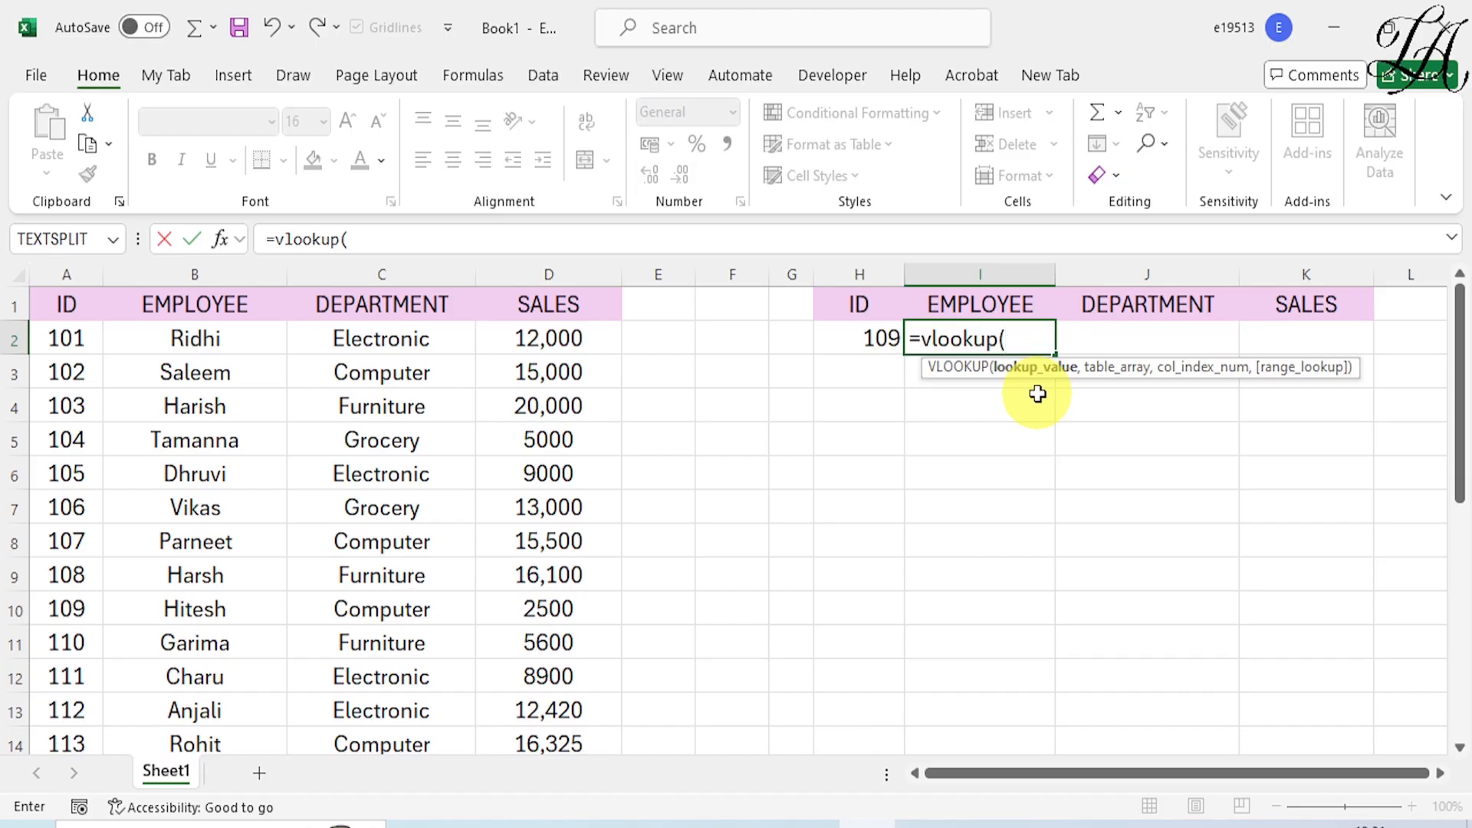
left_click(879, 343)
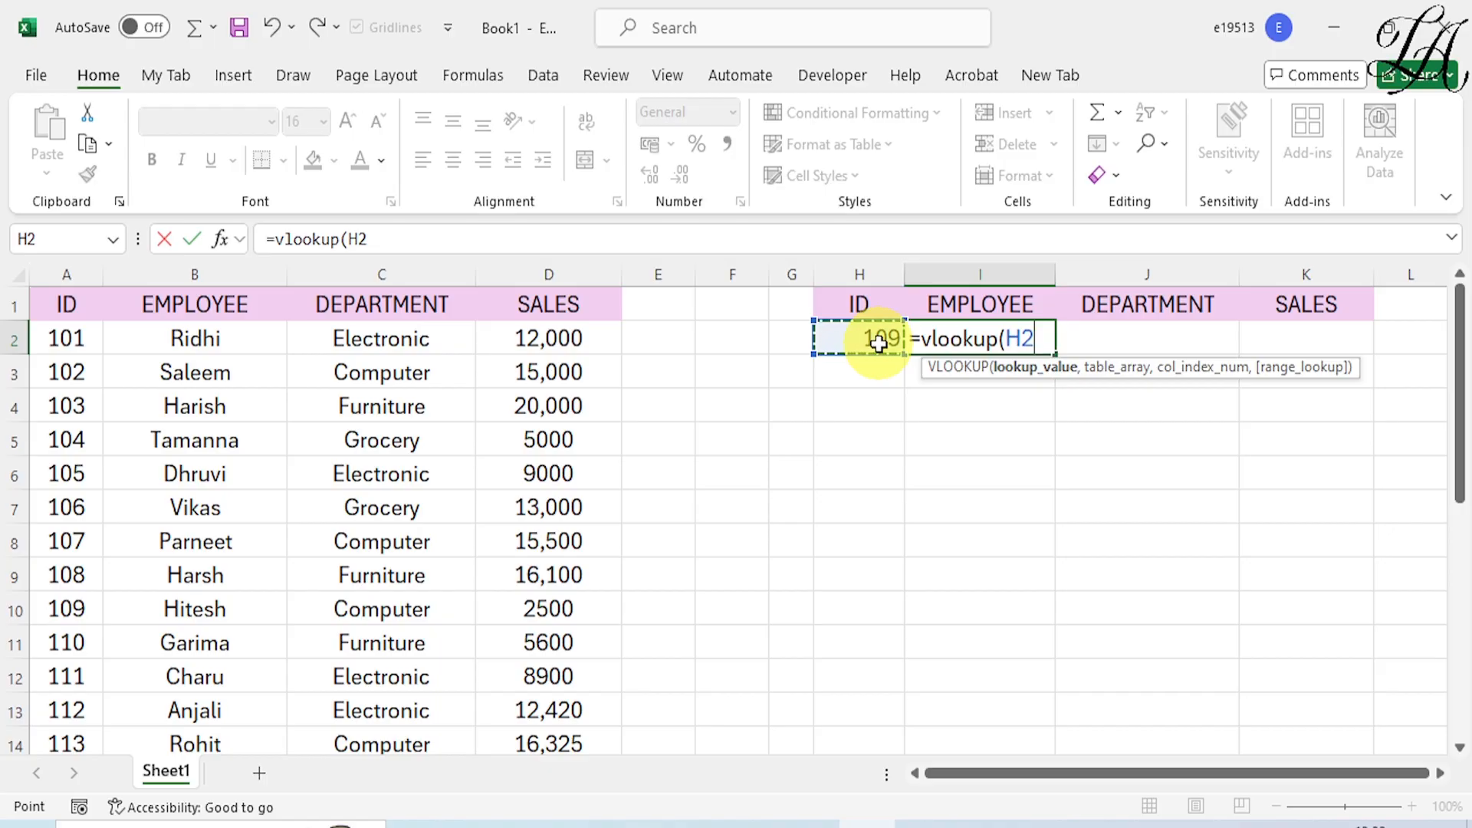
type(",")
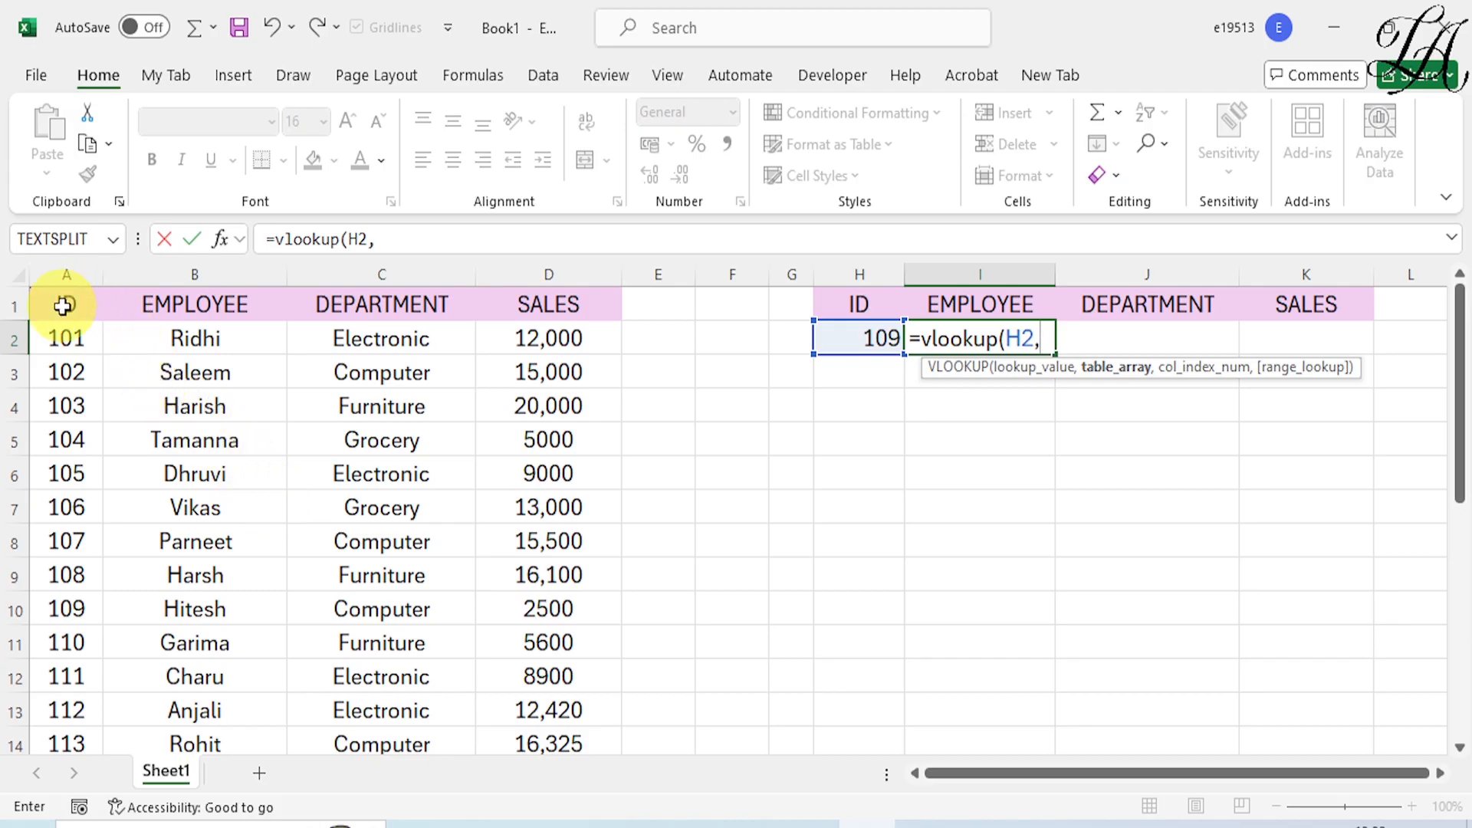
left_click_drag(65, 303, 554, 683)
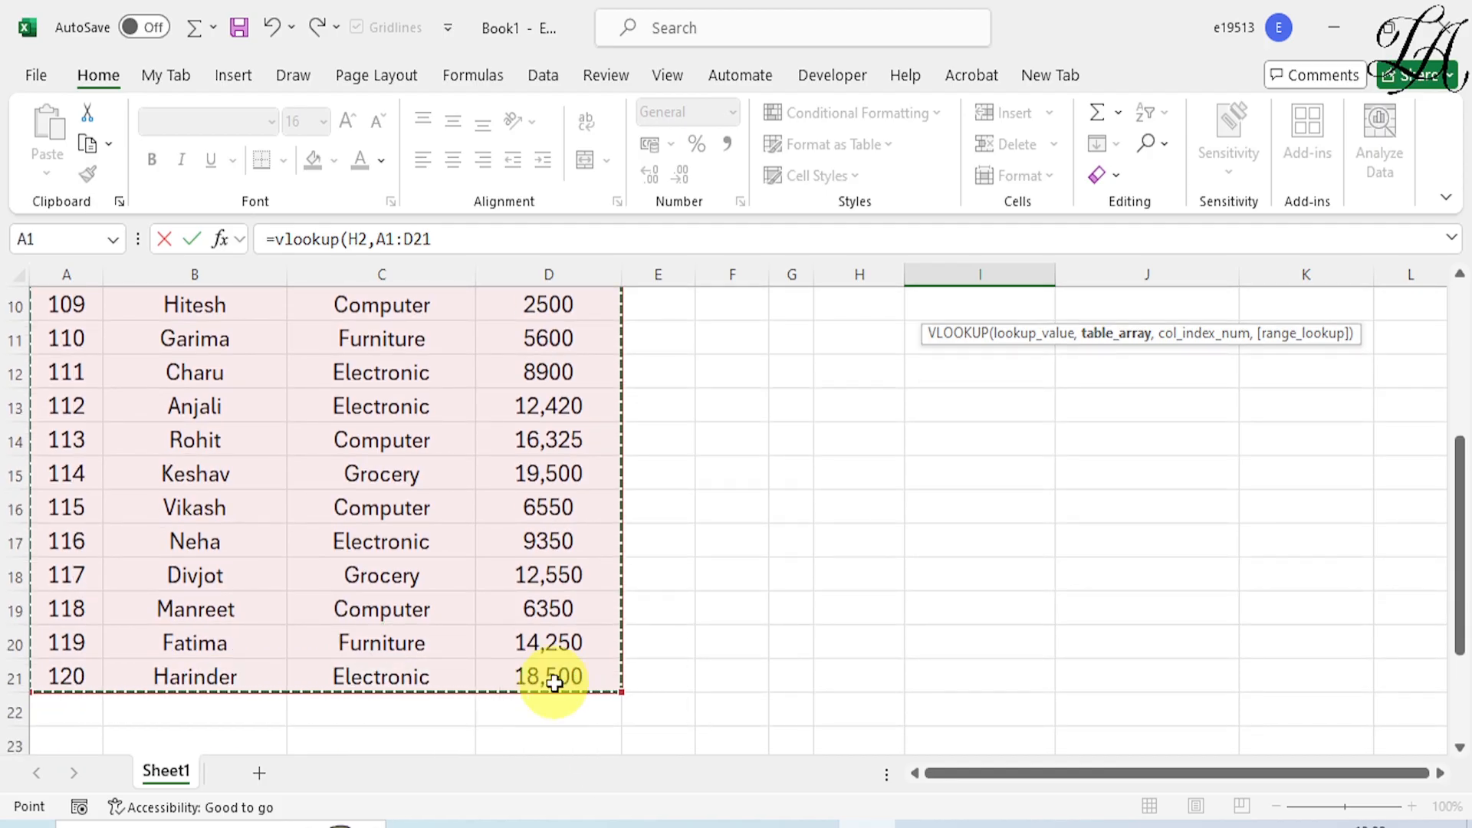
scroll(554, 683, "up", 3)
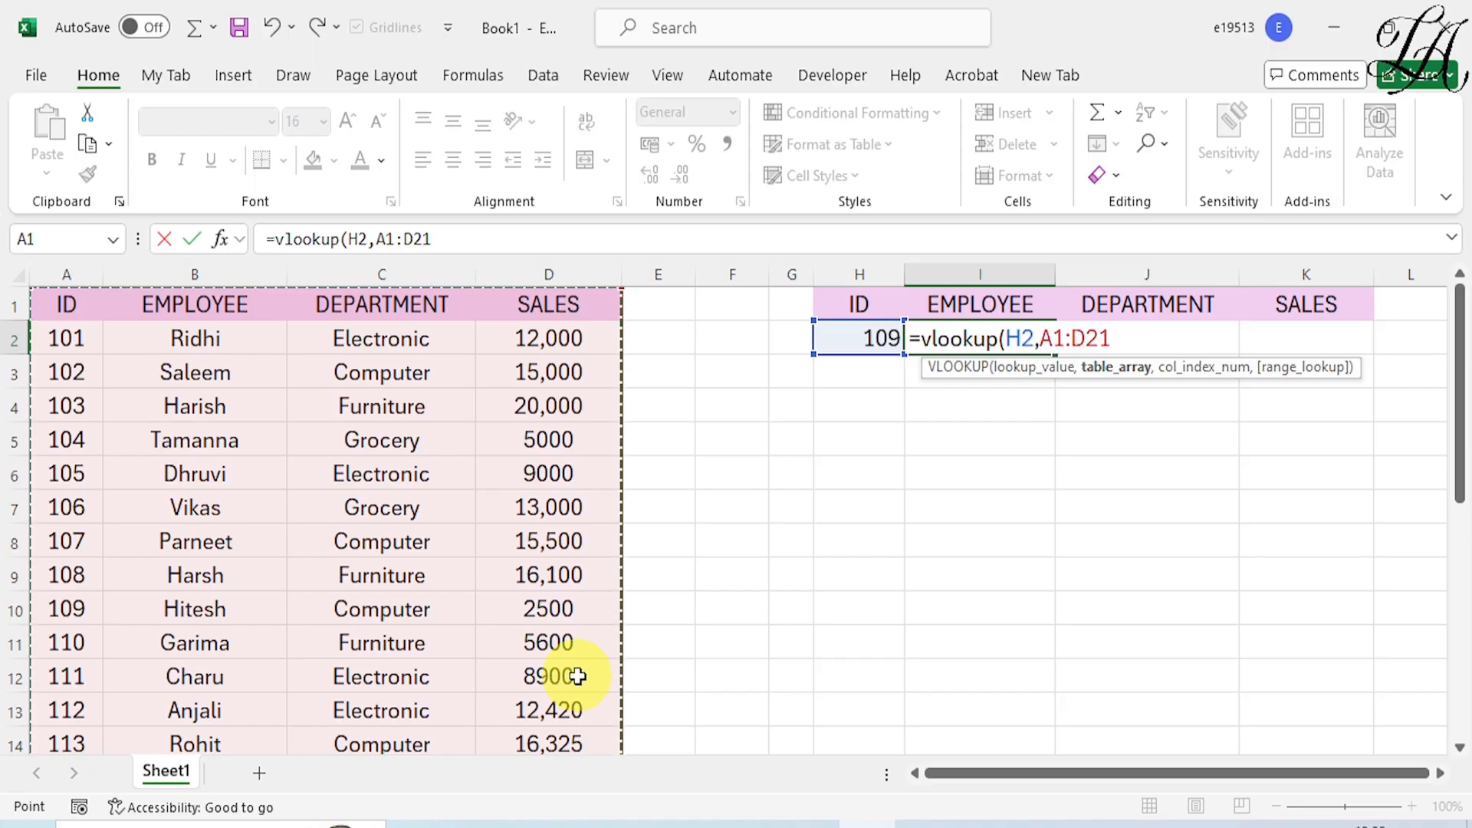
Complete the VLOOKUP in I2 with column index 2 and range lookup 0, and enter the formula.
type(",")
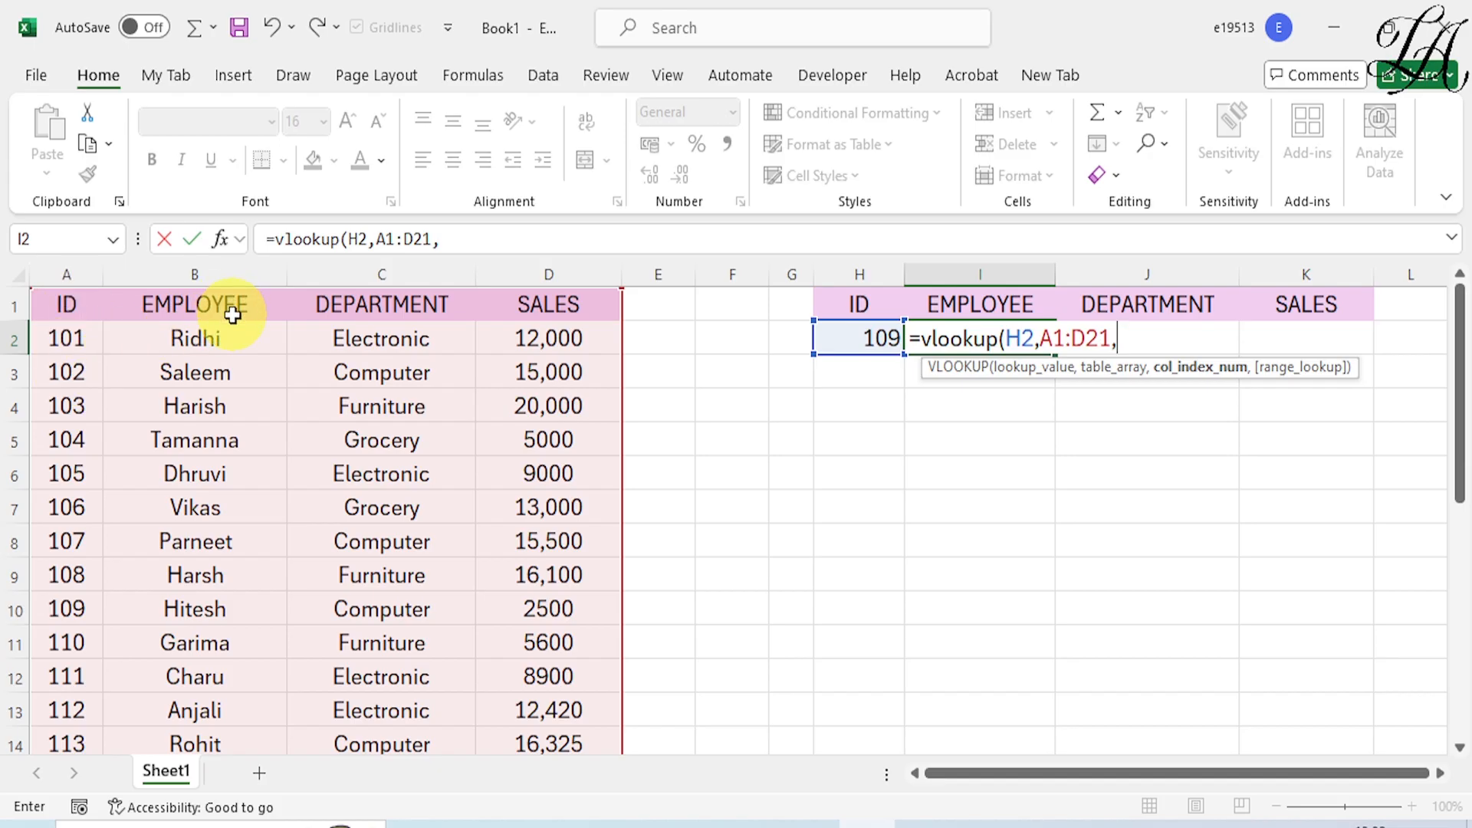
type("2")
type(",")
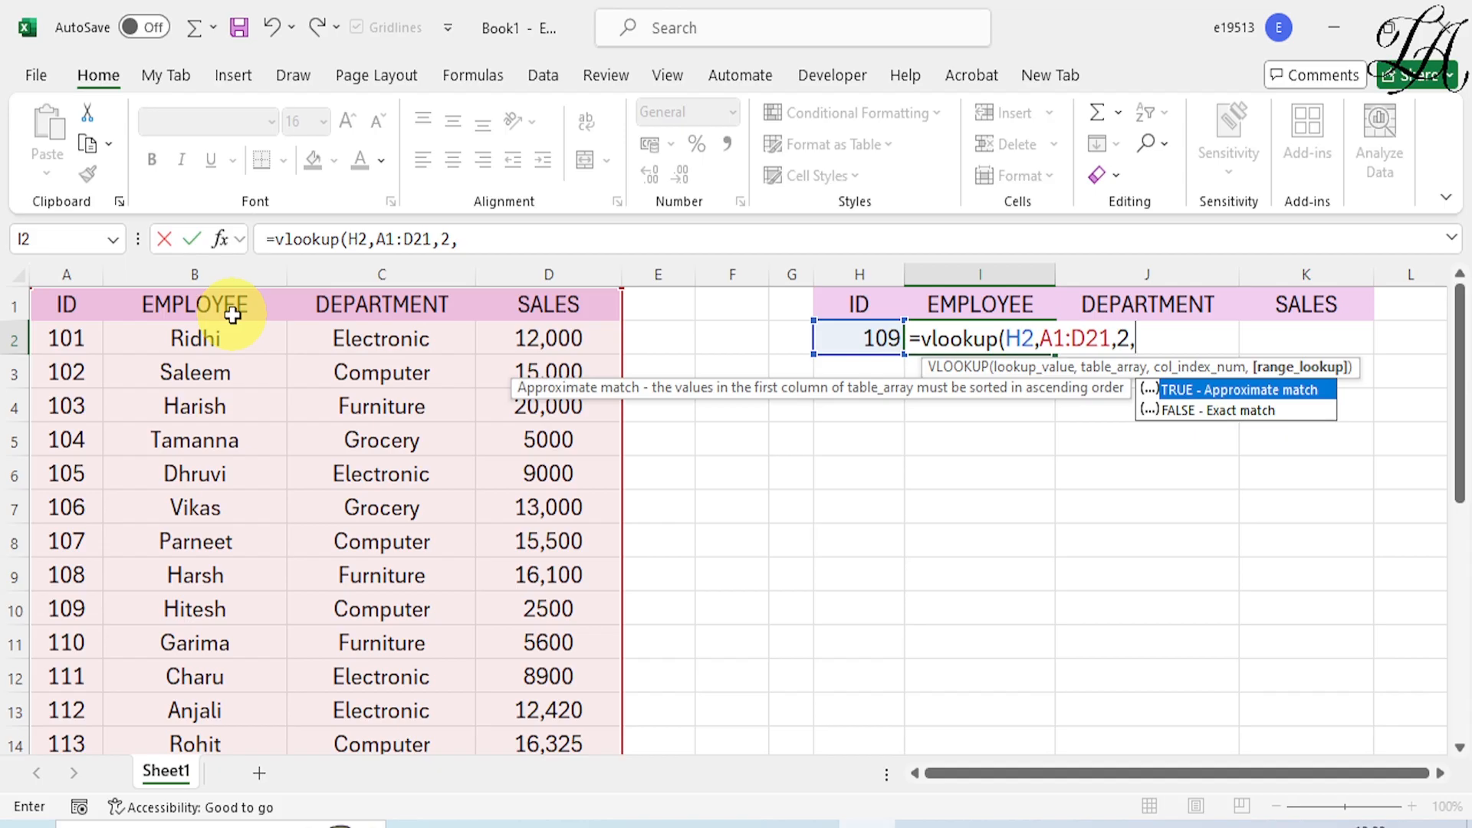
type("0)")
key("Return")
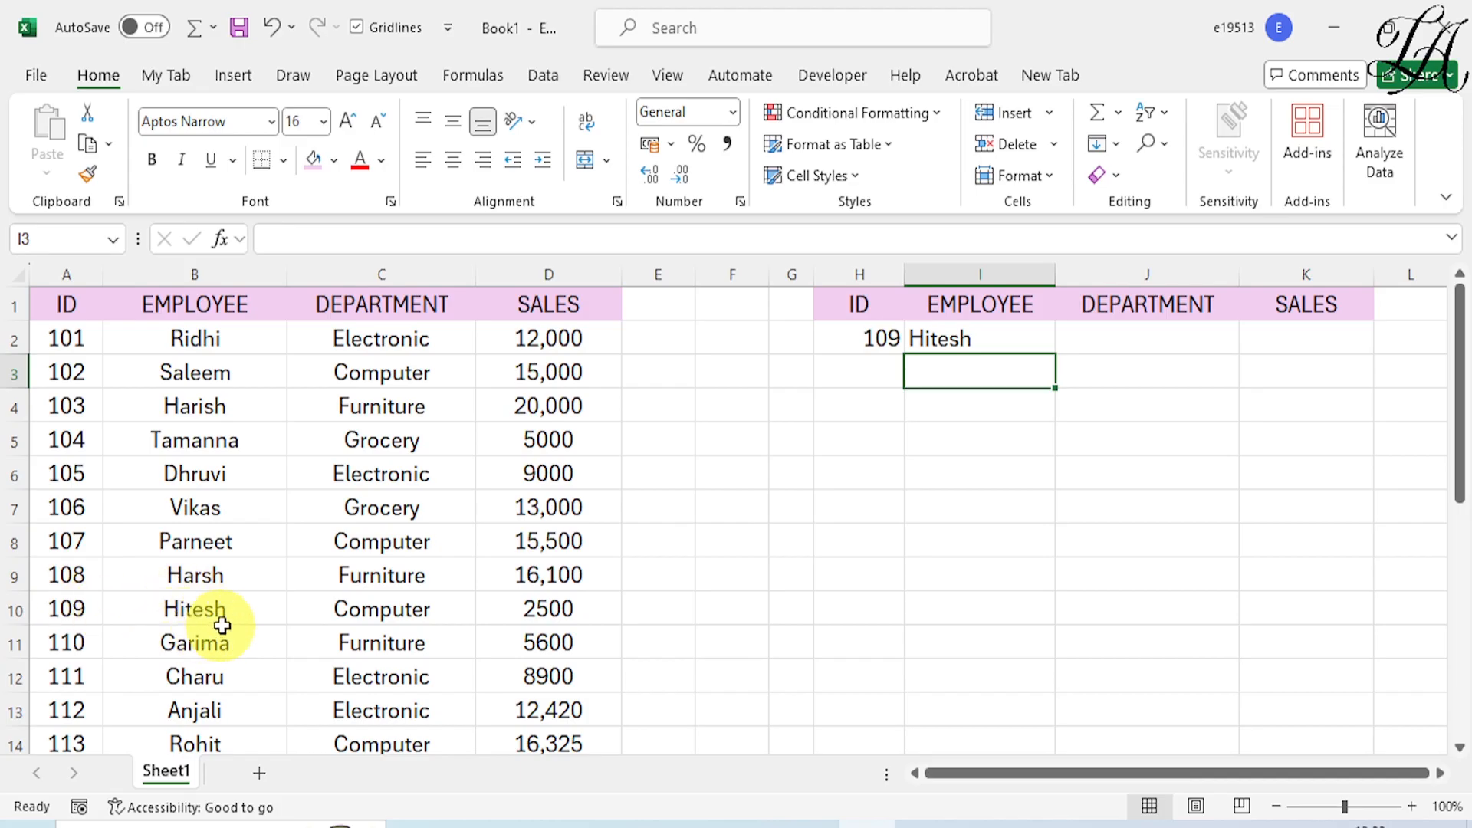
Fill the VLOOKUP formula from I2 across to K2 and check the results against the source row for ID 109.
left_click(985, 344)
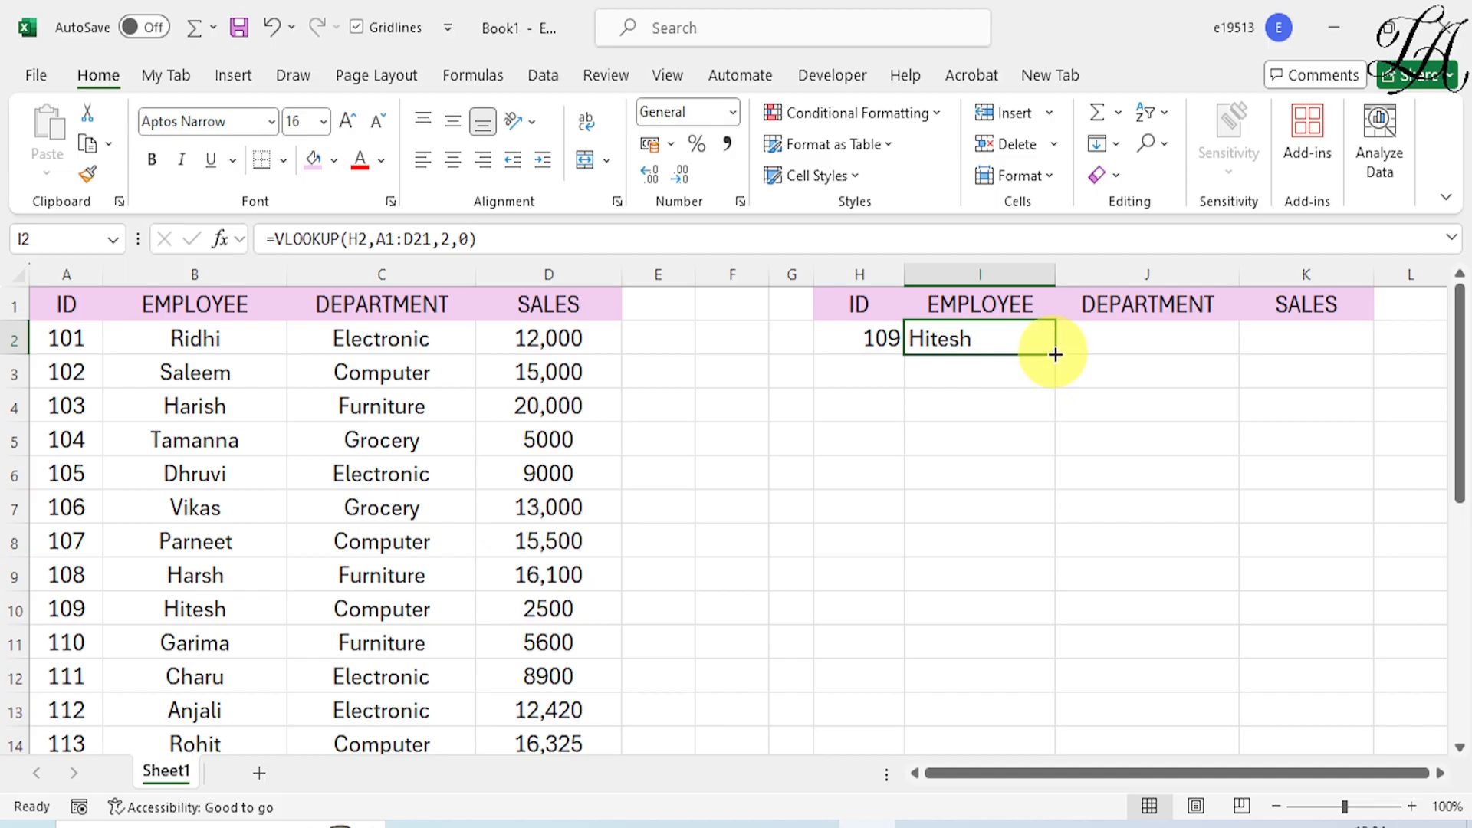
left_click_drag(1053, 352, 1313, 347)
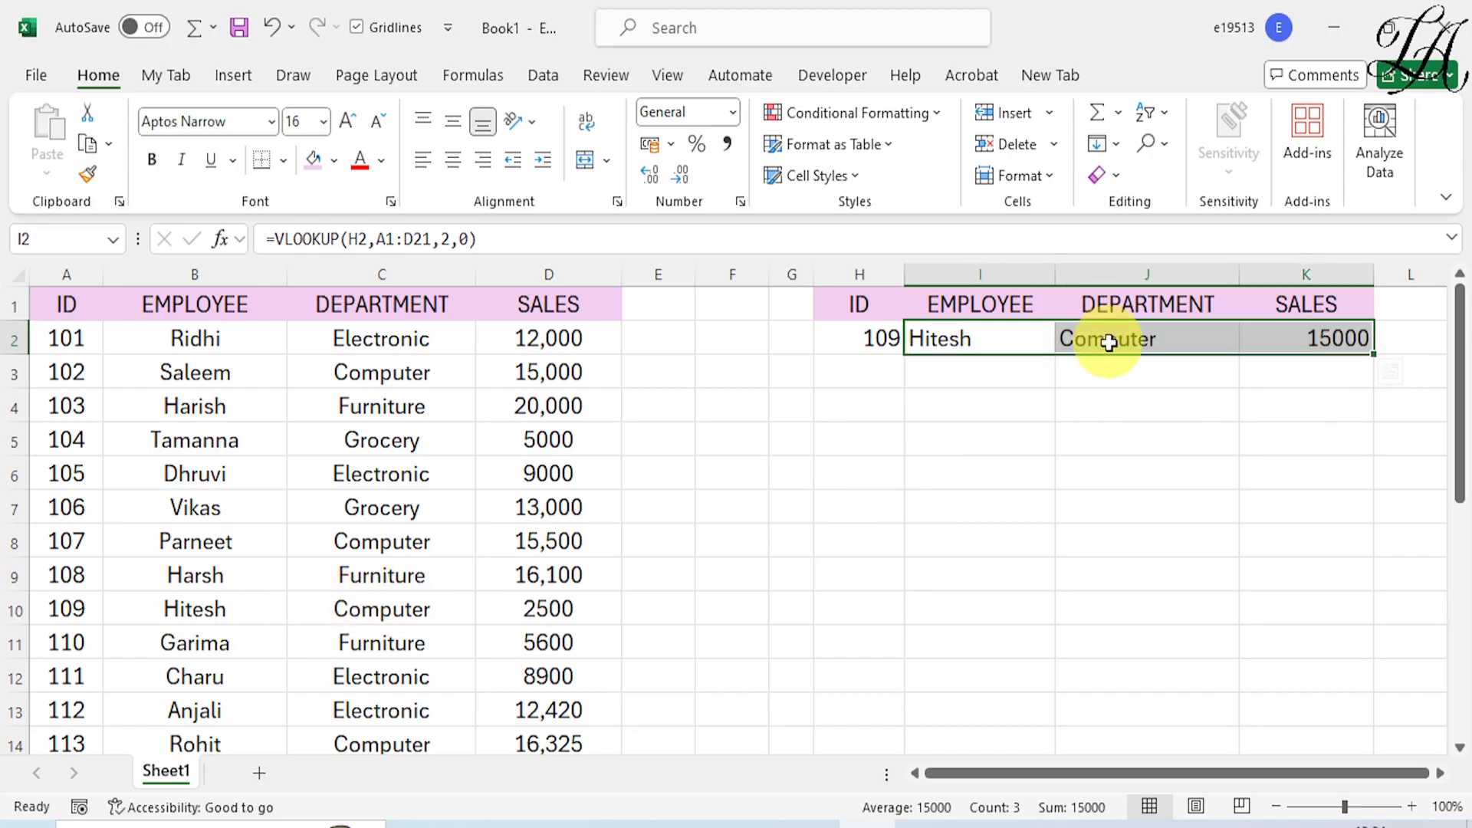
left_click(414, 610)
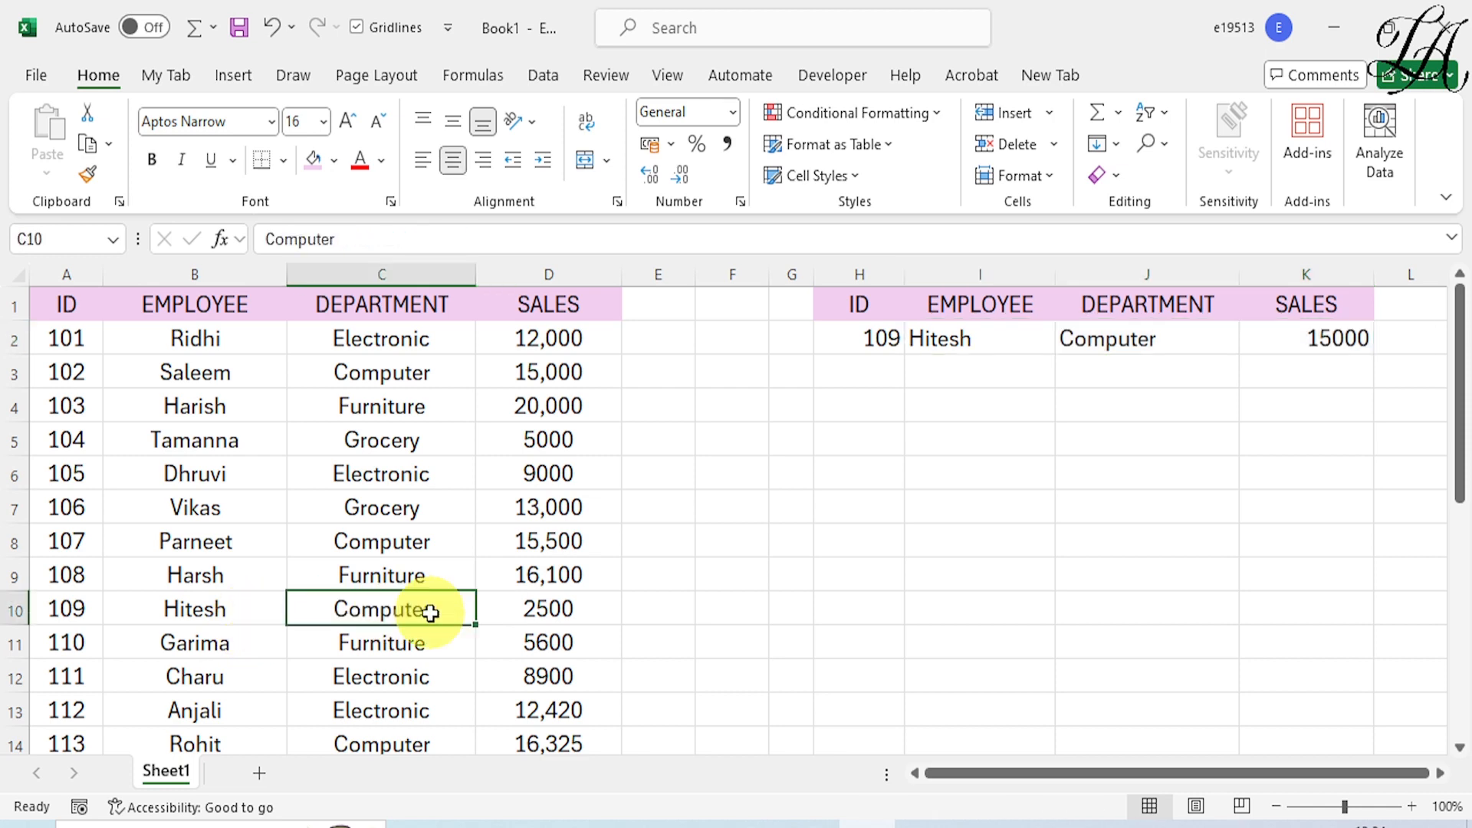
left_click(549, 610)
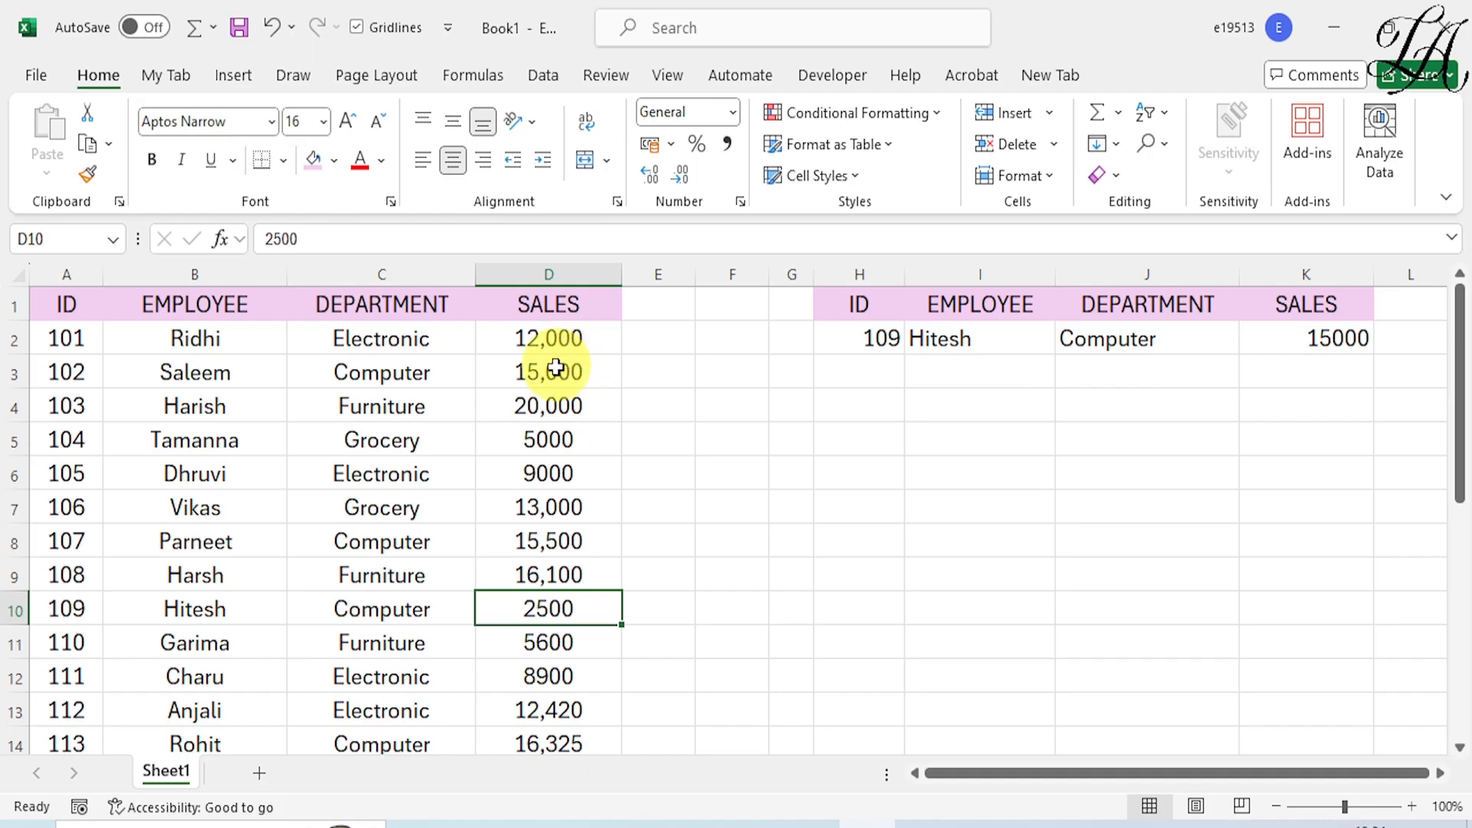
Examine the lookup value and table array references in the copied VLOOKUP formulas in J2 and K2.
left_click(1014, 340)
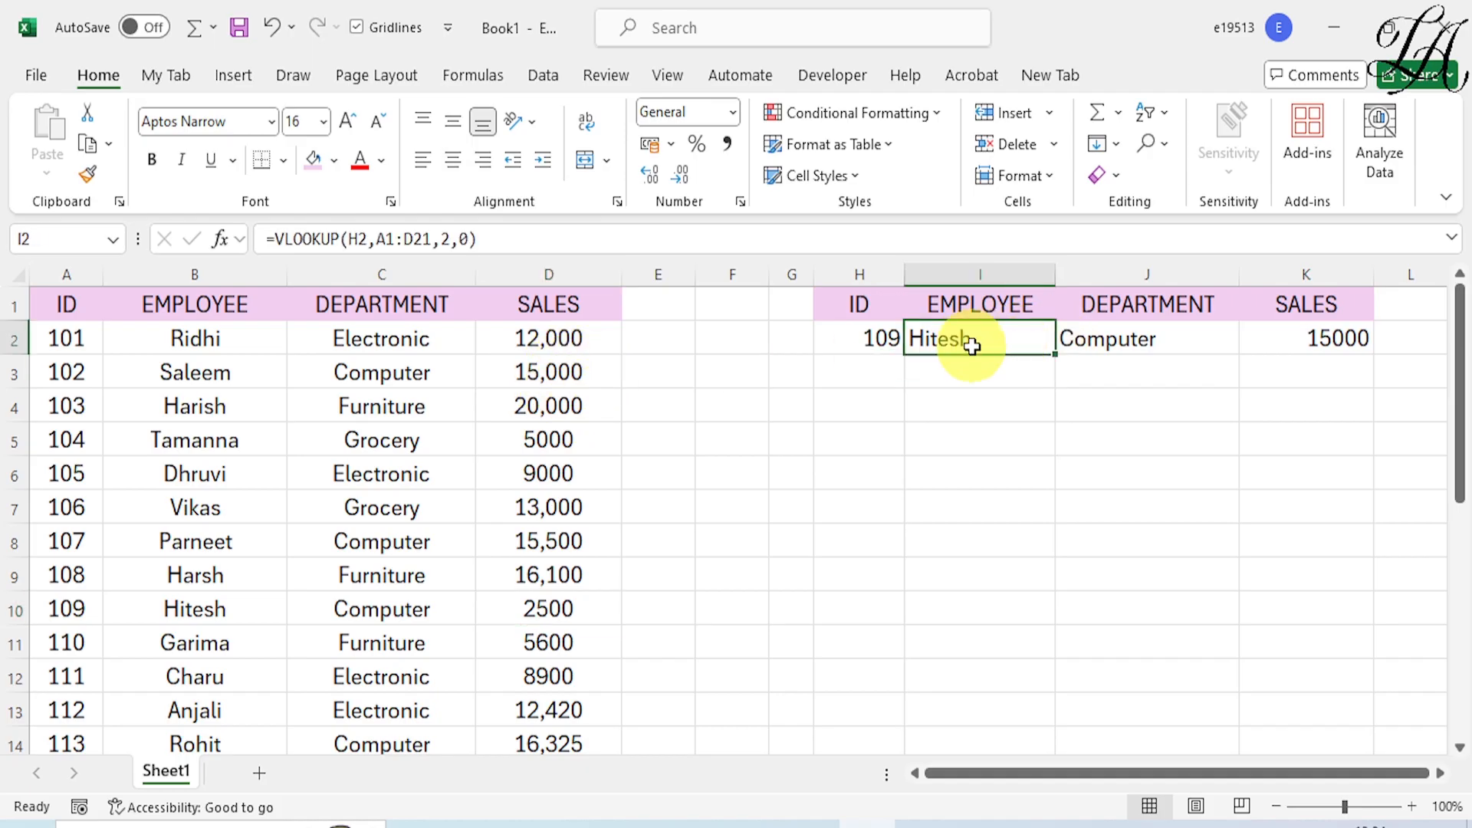
left_click(1098, 342)
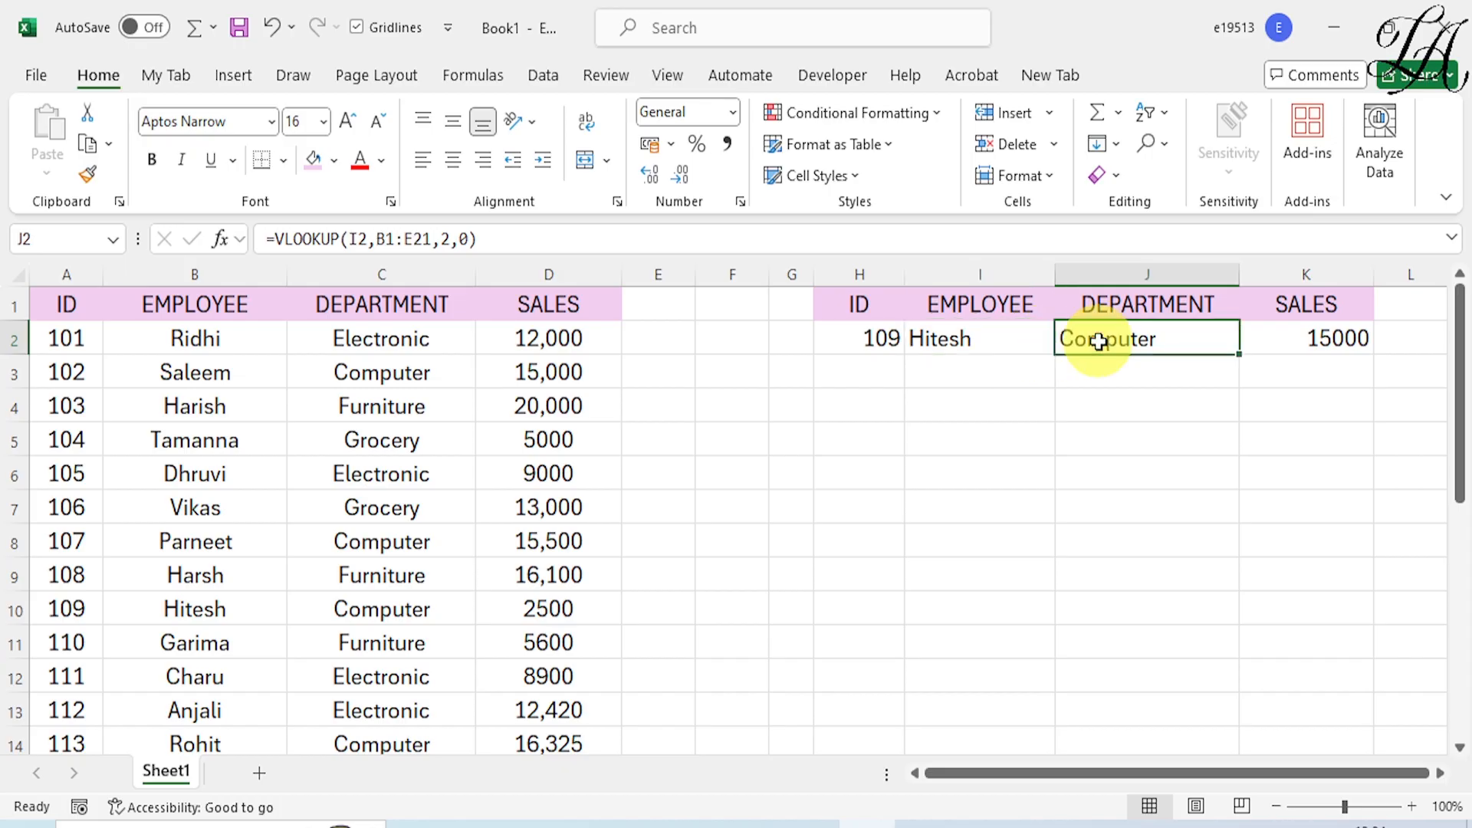
double_click(1159, 339)
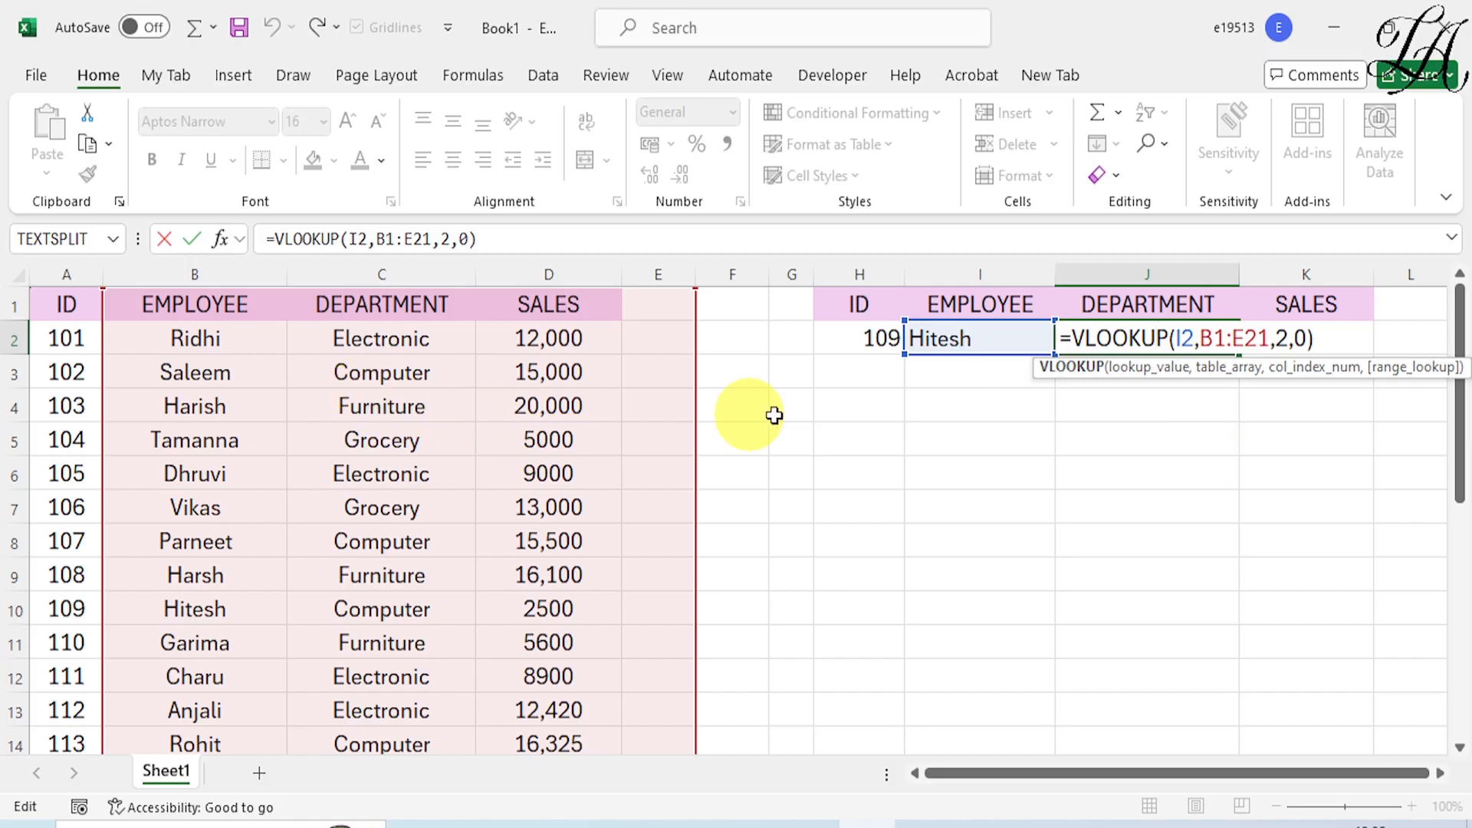
key("Return")
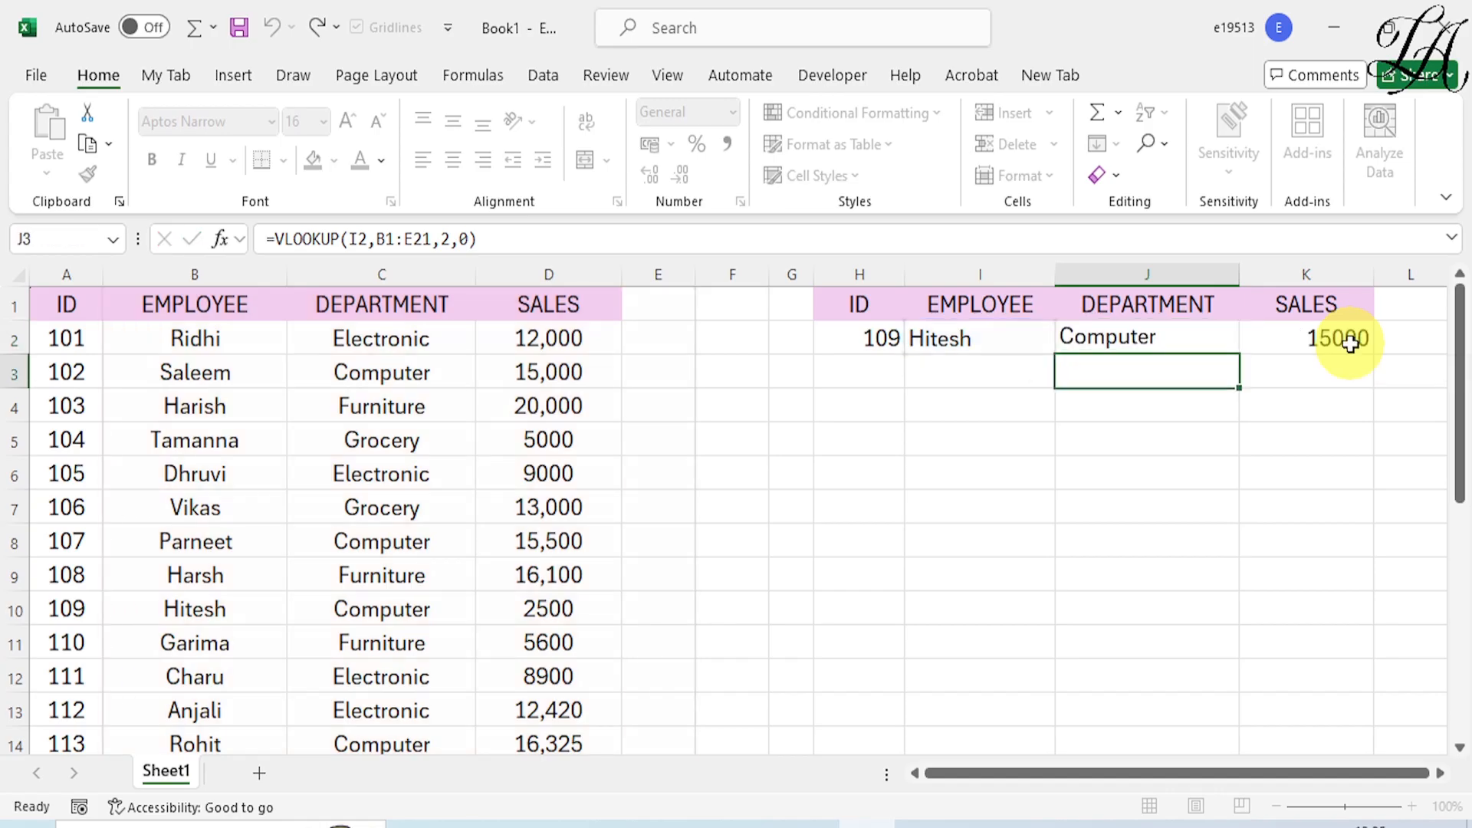
left_click(1344, 342)
double_click(1344, 342)
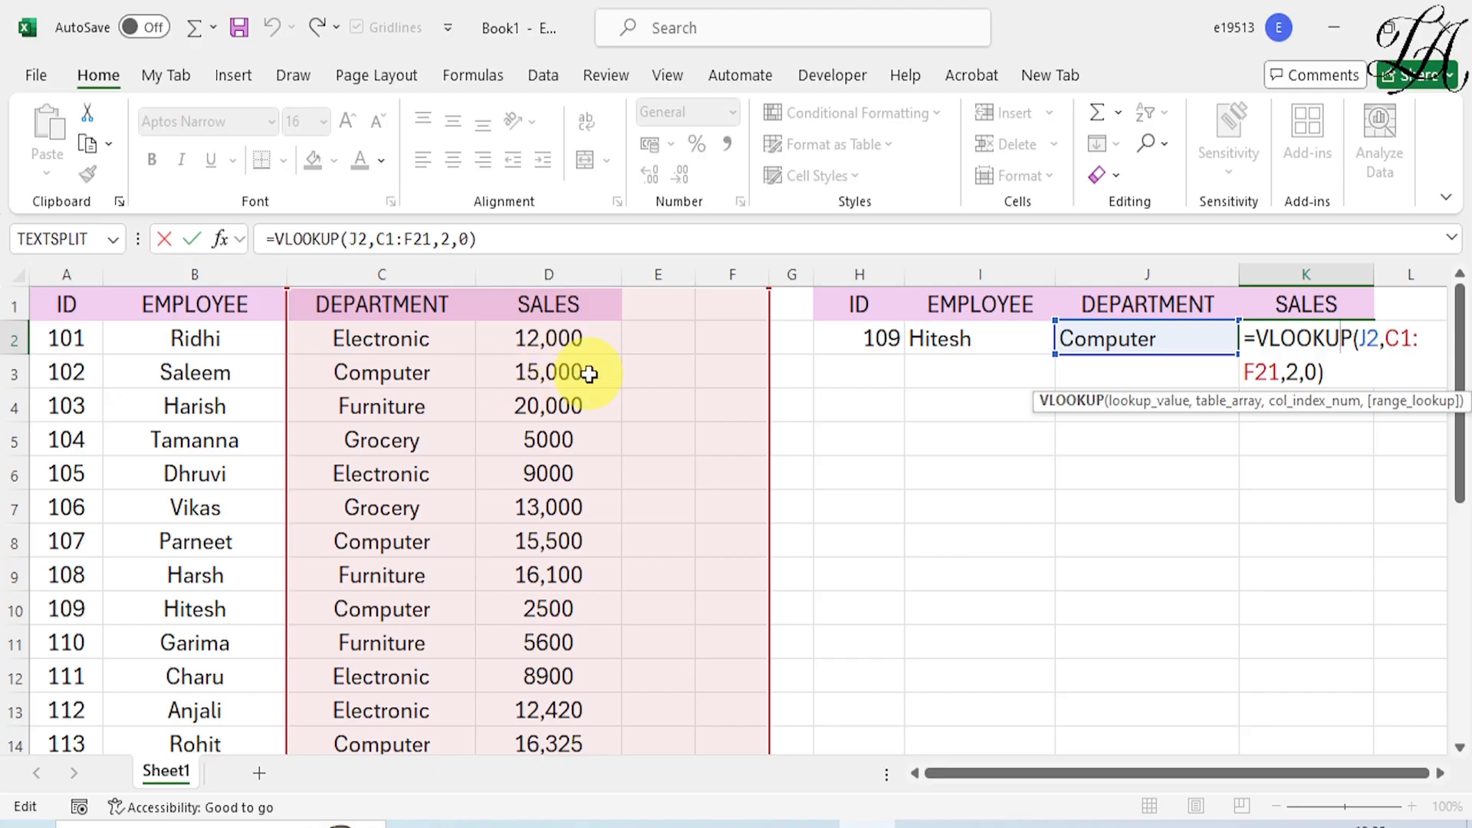
left_click(1175, 521)
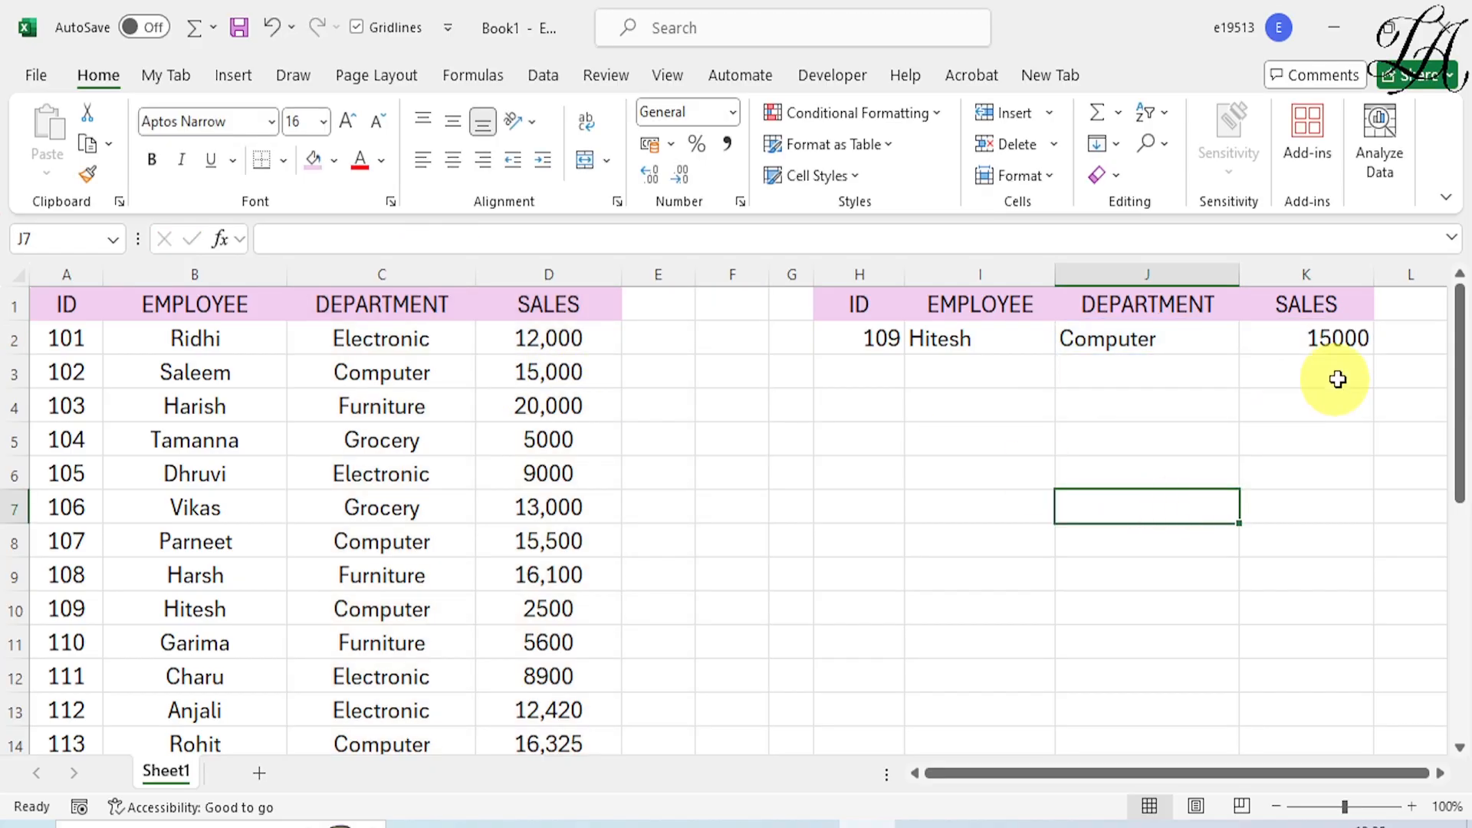
Clear the copied VLOOKUP formulas from the Department and Sales cells J2:K2.
left_click_drag(1101, 343, 1311, 349)
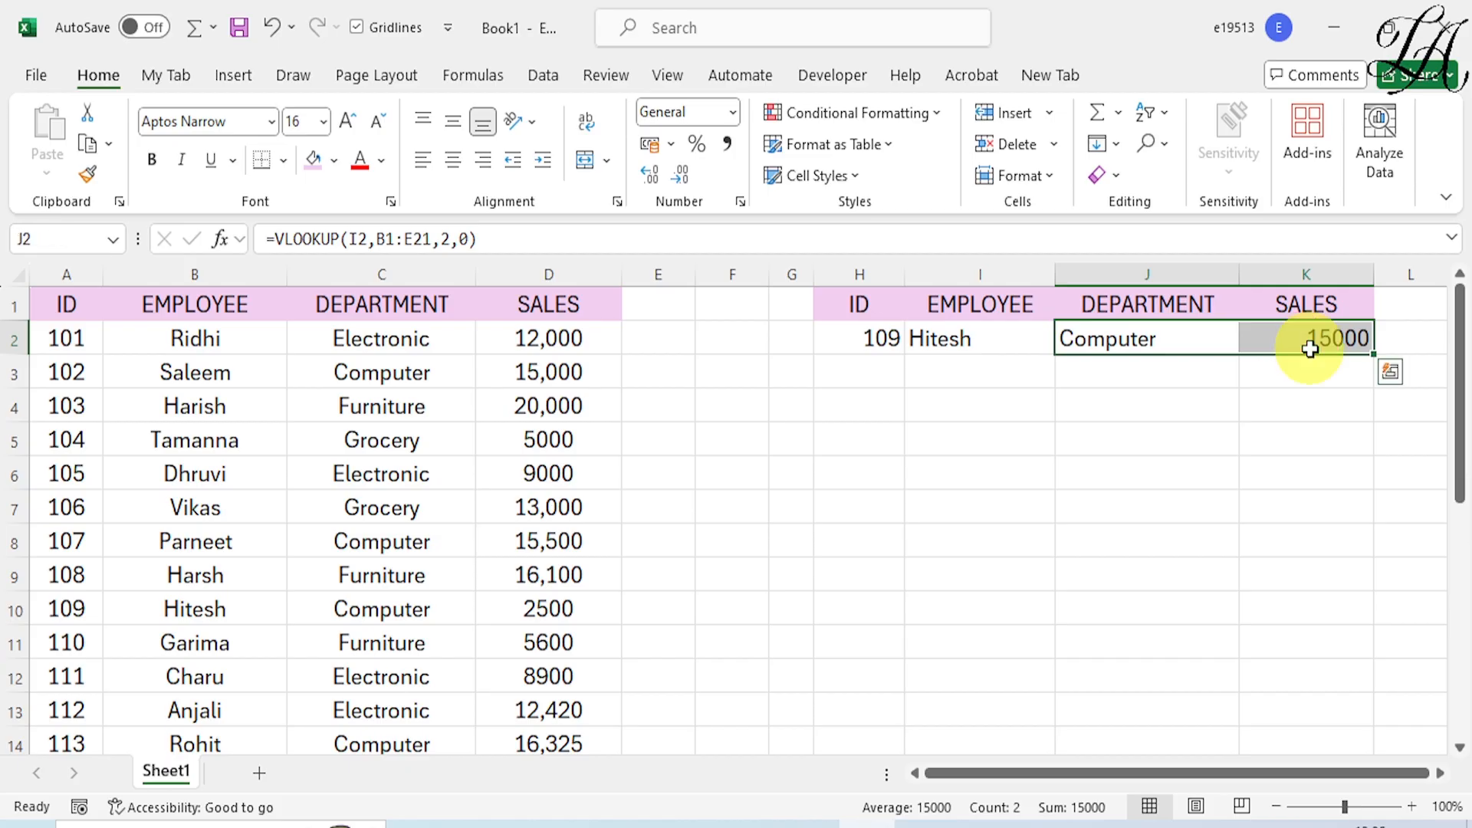
key("Delete")
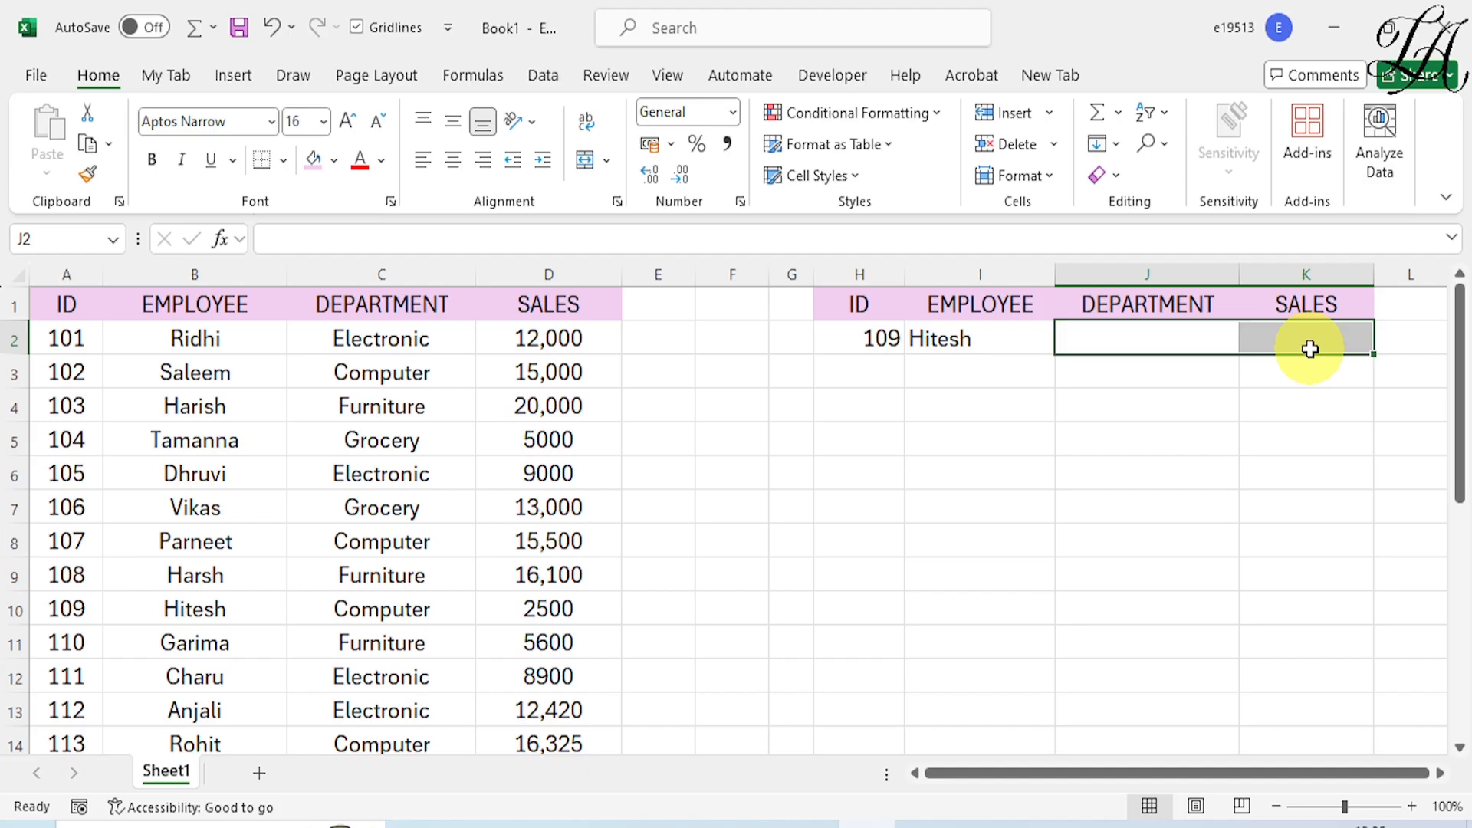
left_click(1105, 339)
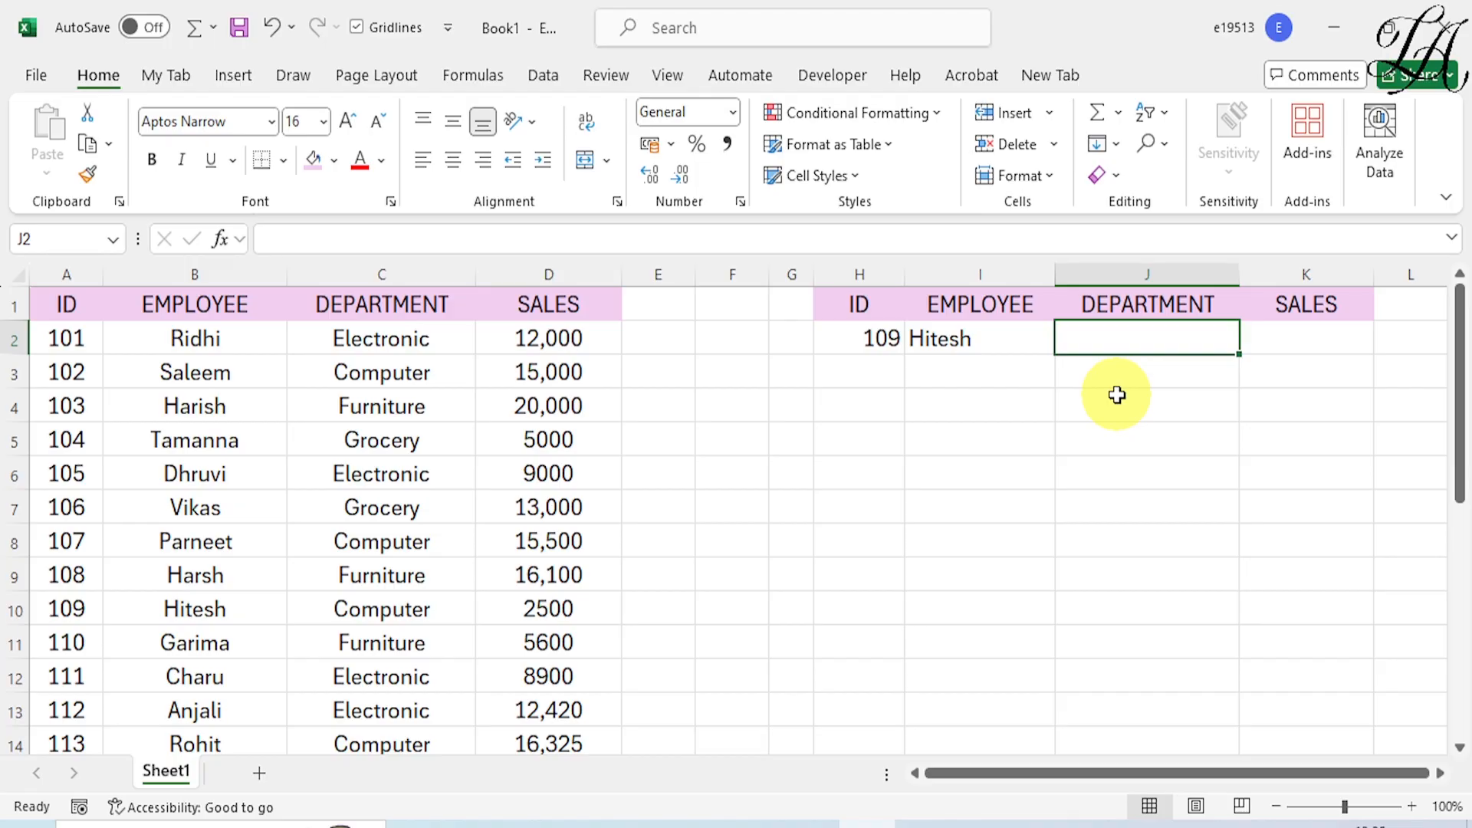
left_click(1306, 341)
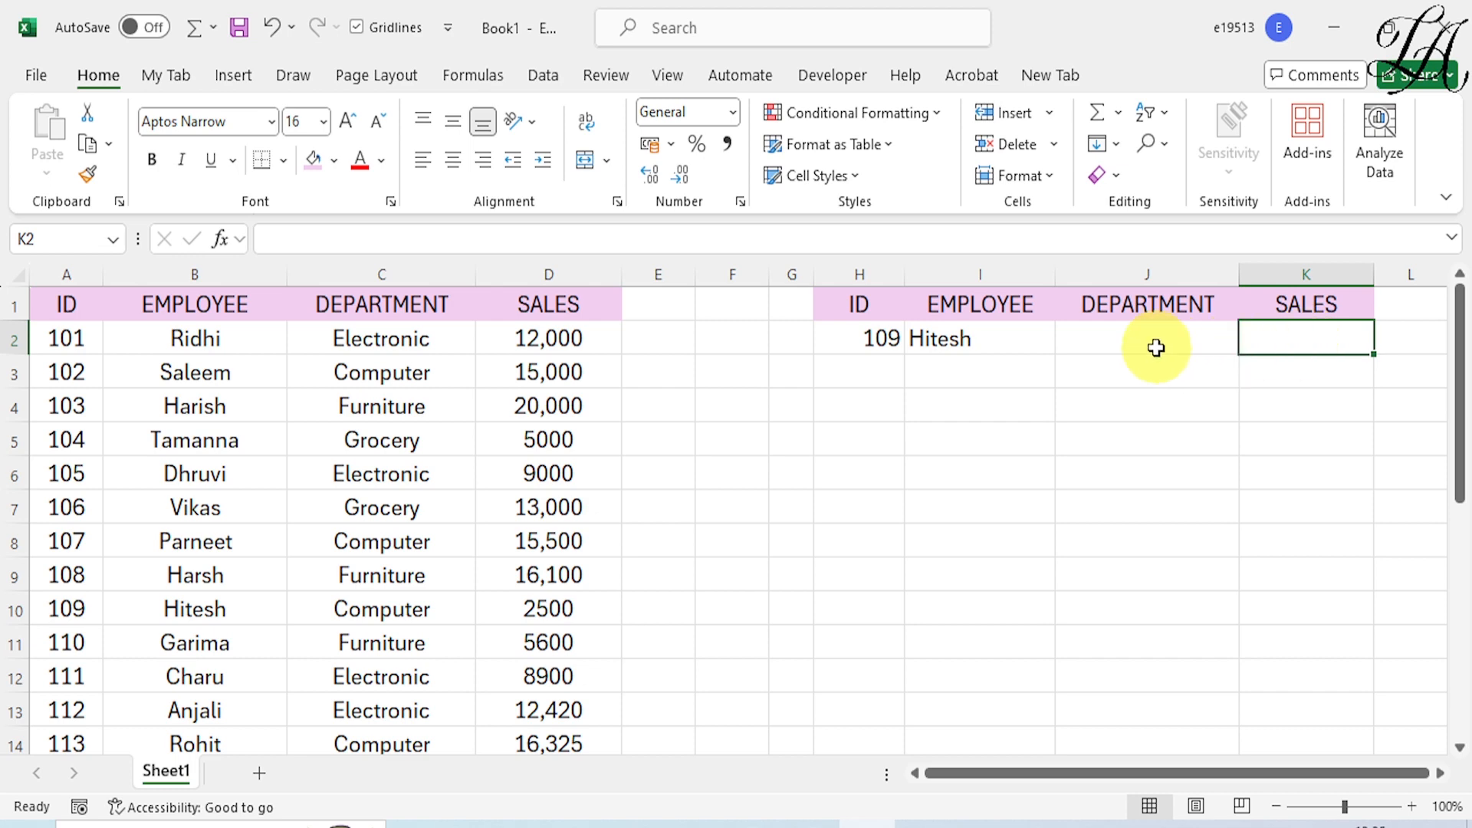
left_click(1014, 343)
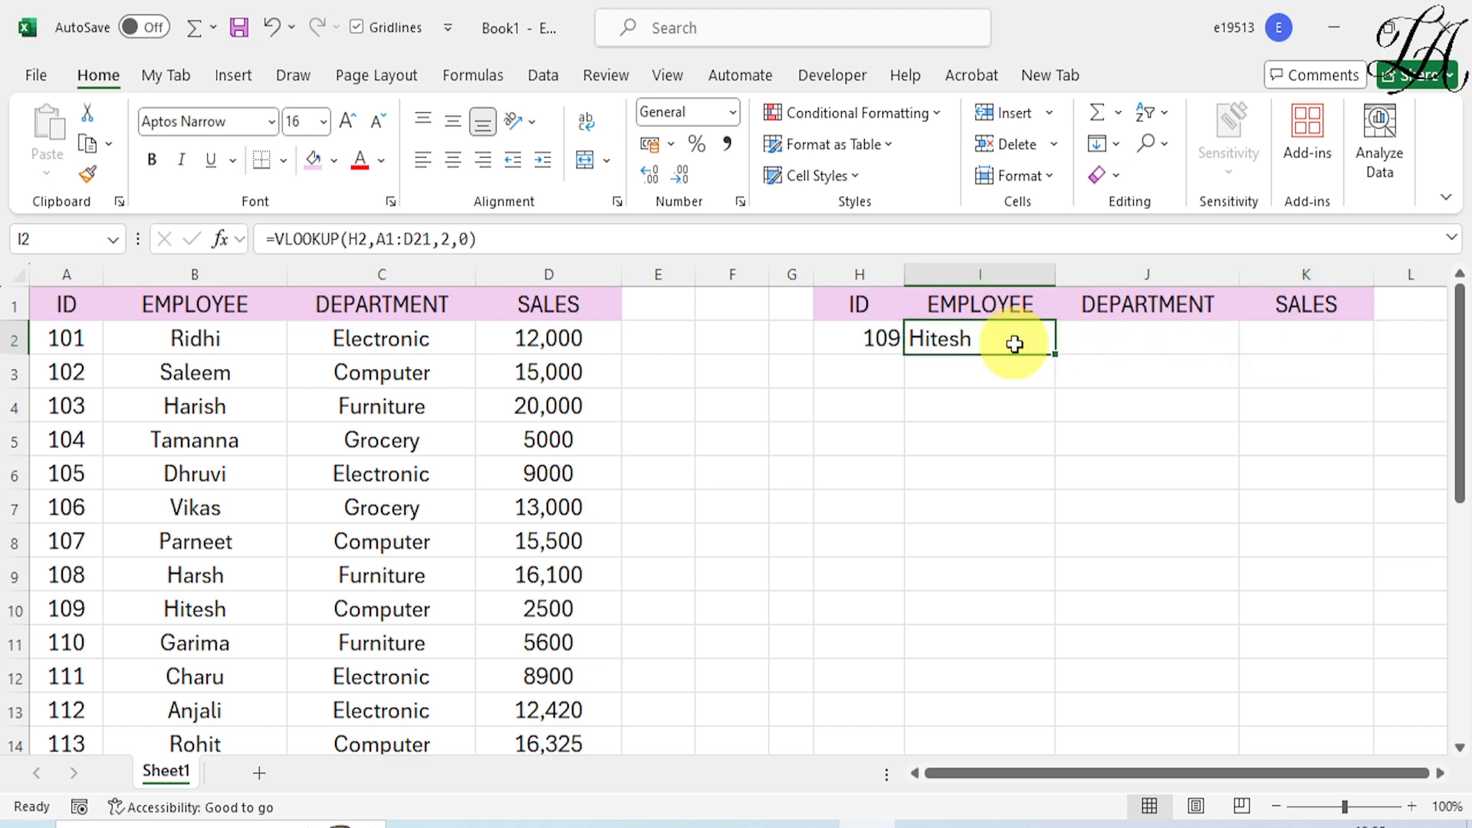
left_click(1124, 345)
left_click(1286, 337)
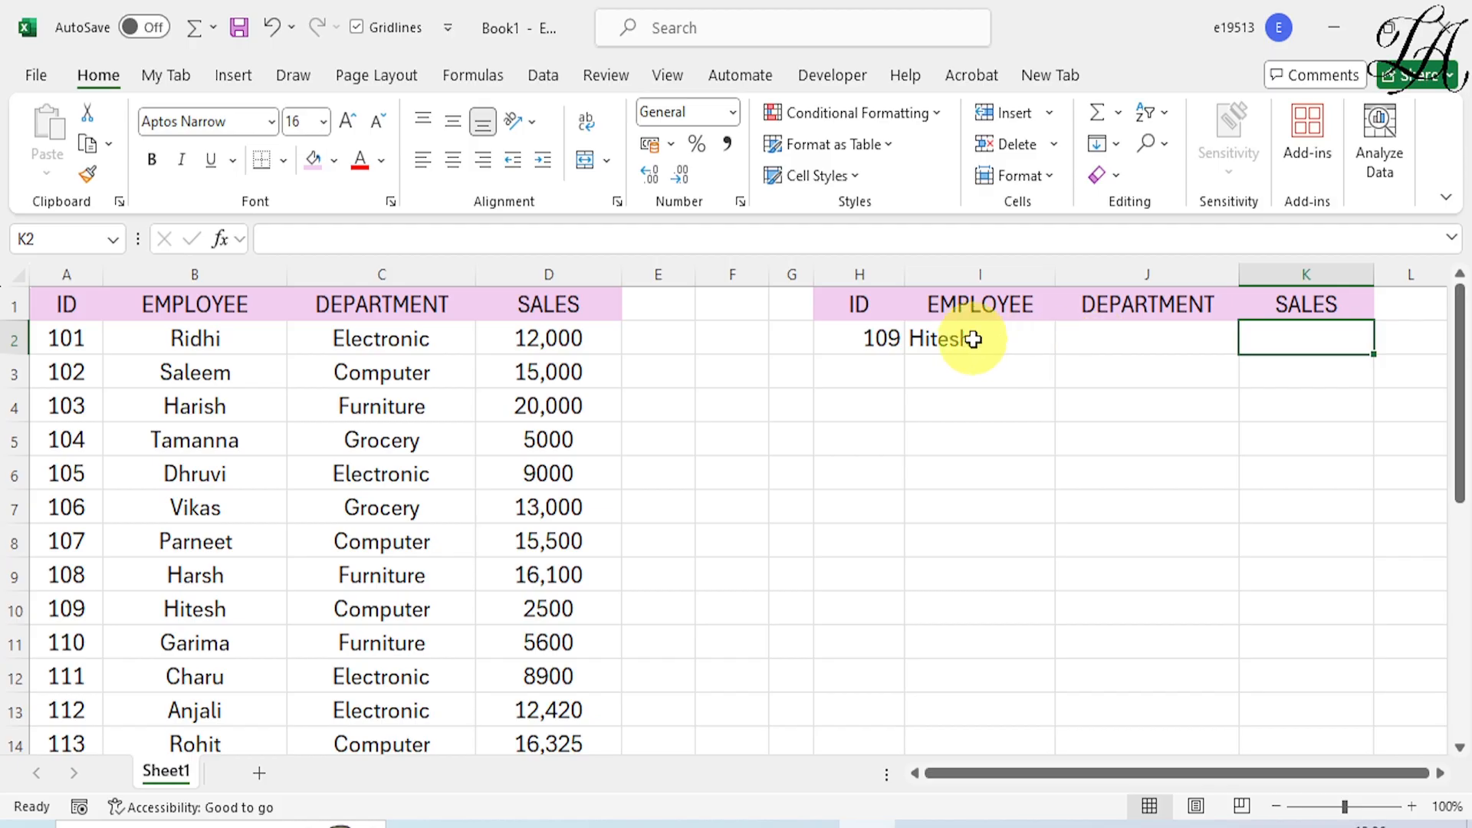
left_click(997, 345)
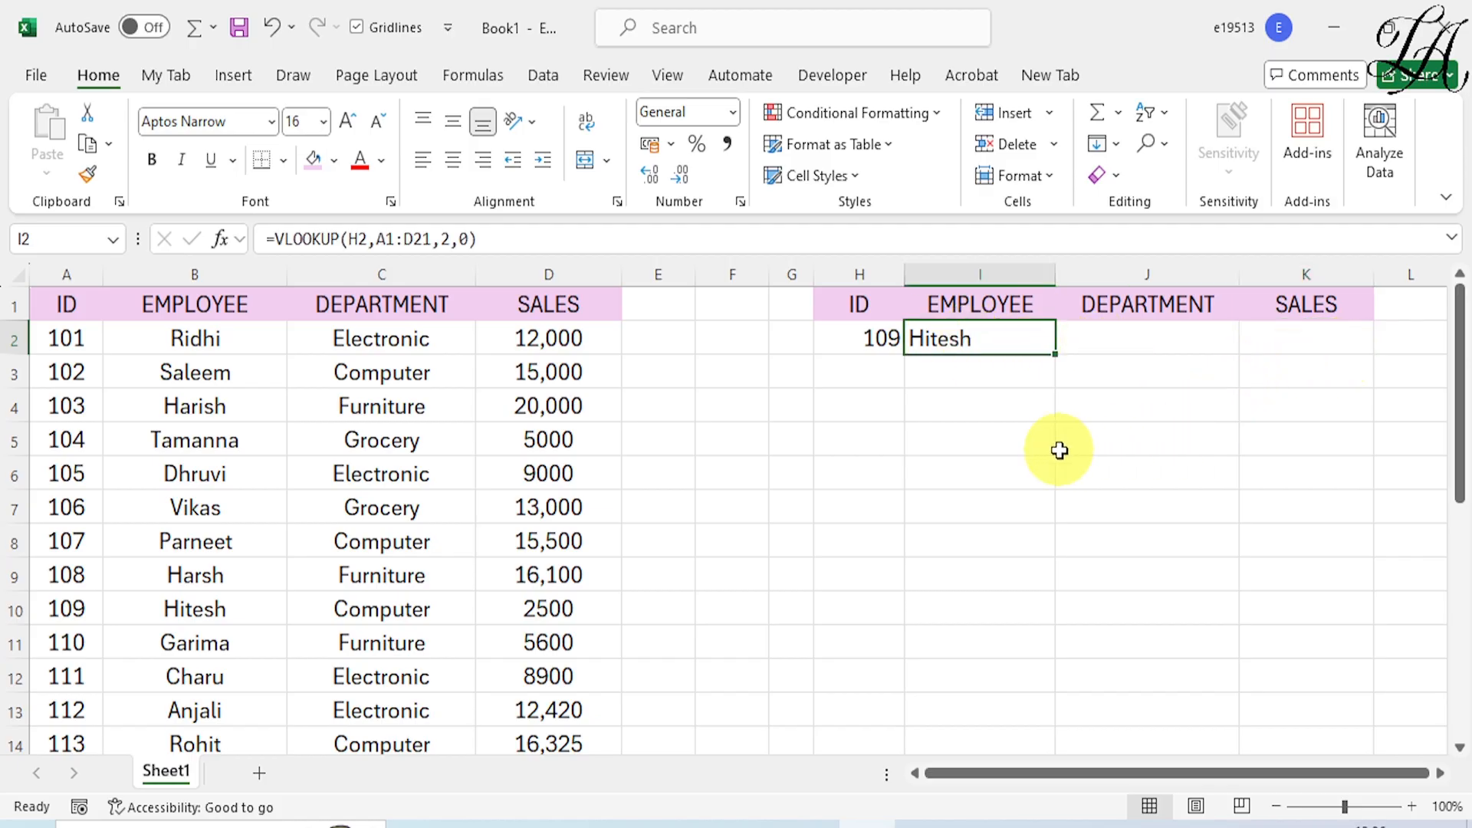
Enter a MATCH formula in I5 that finds header I1 in A1:D1 with match type 0.
left_click(1007, 433)
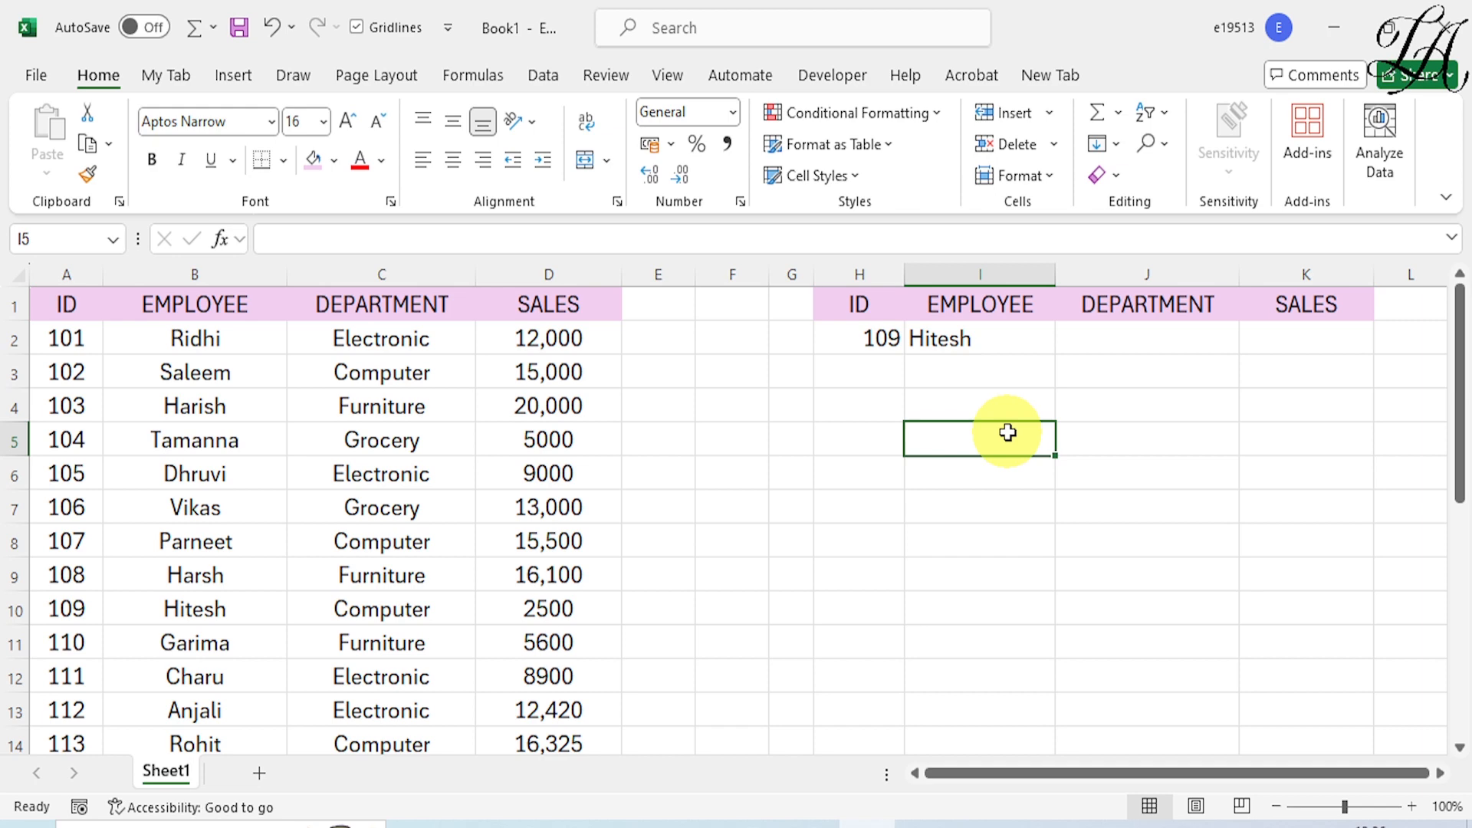
type("=")
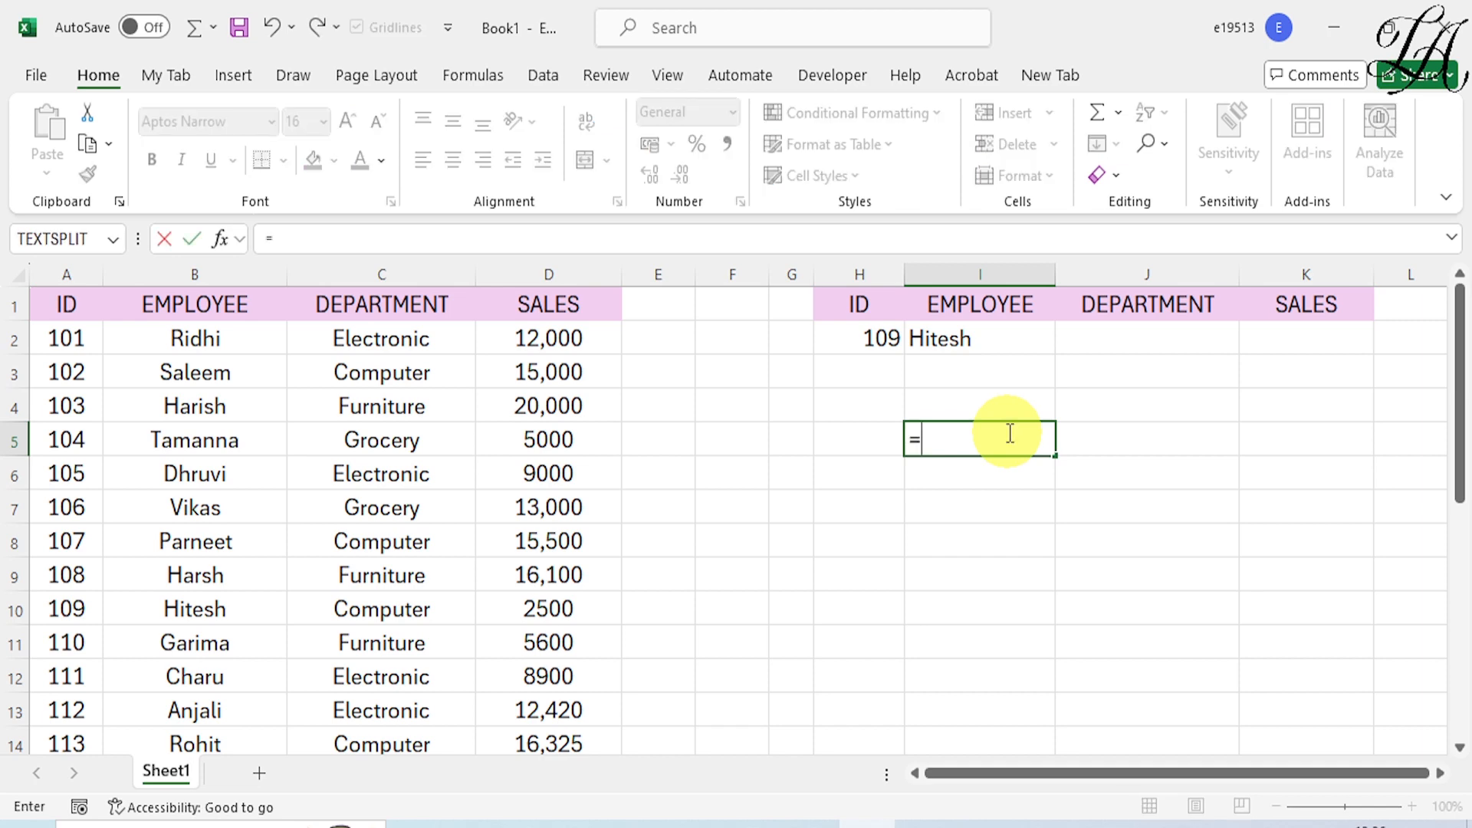
type("match")
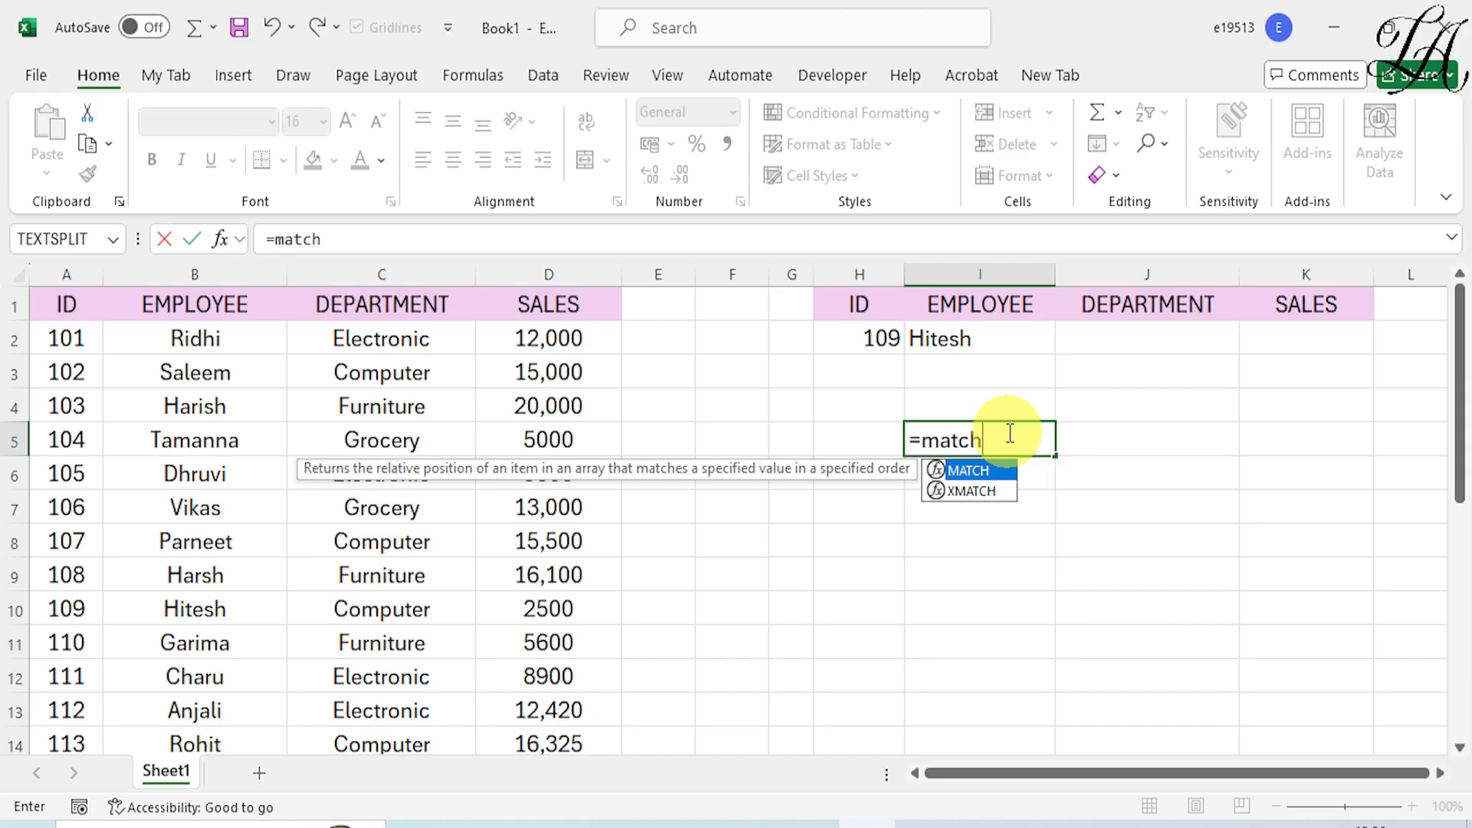
type("(")
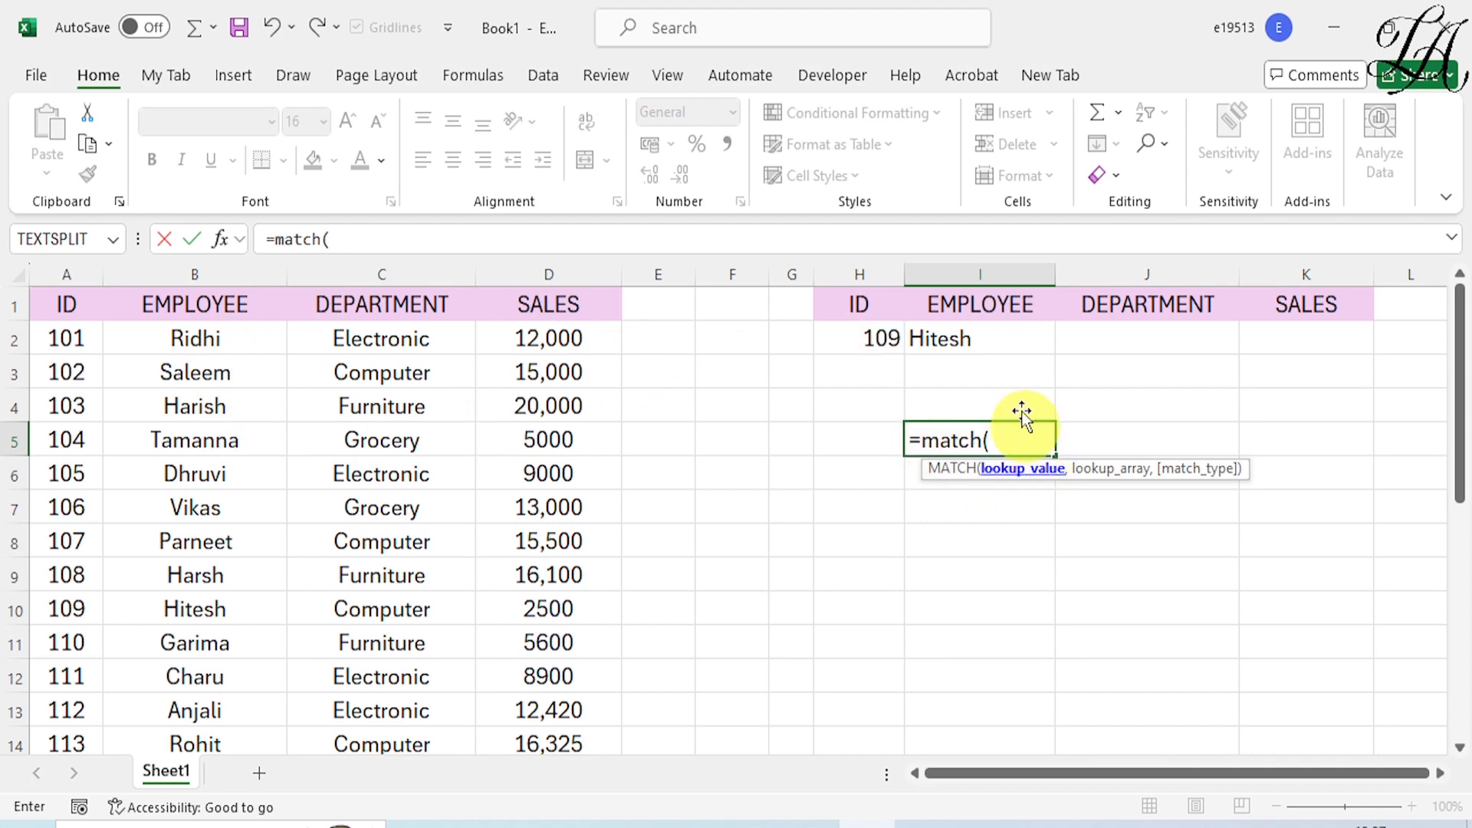
left_click(1014, 306)
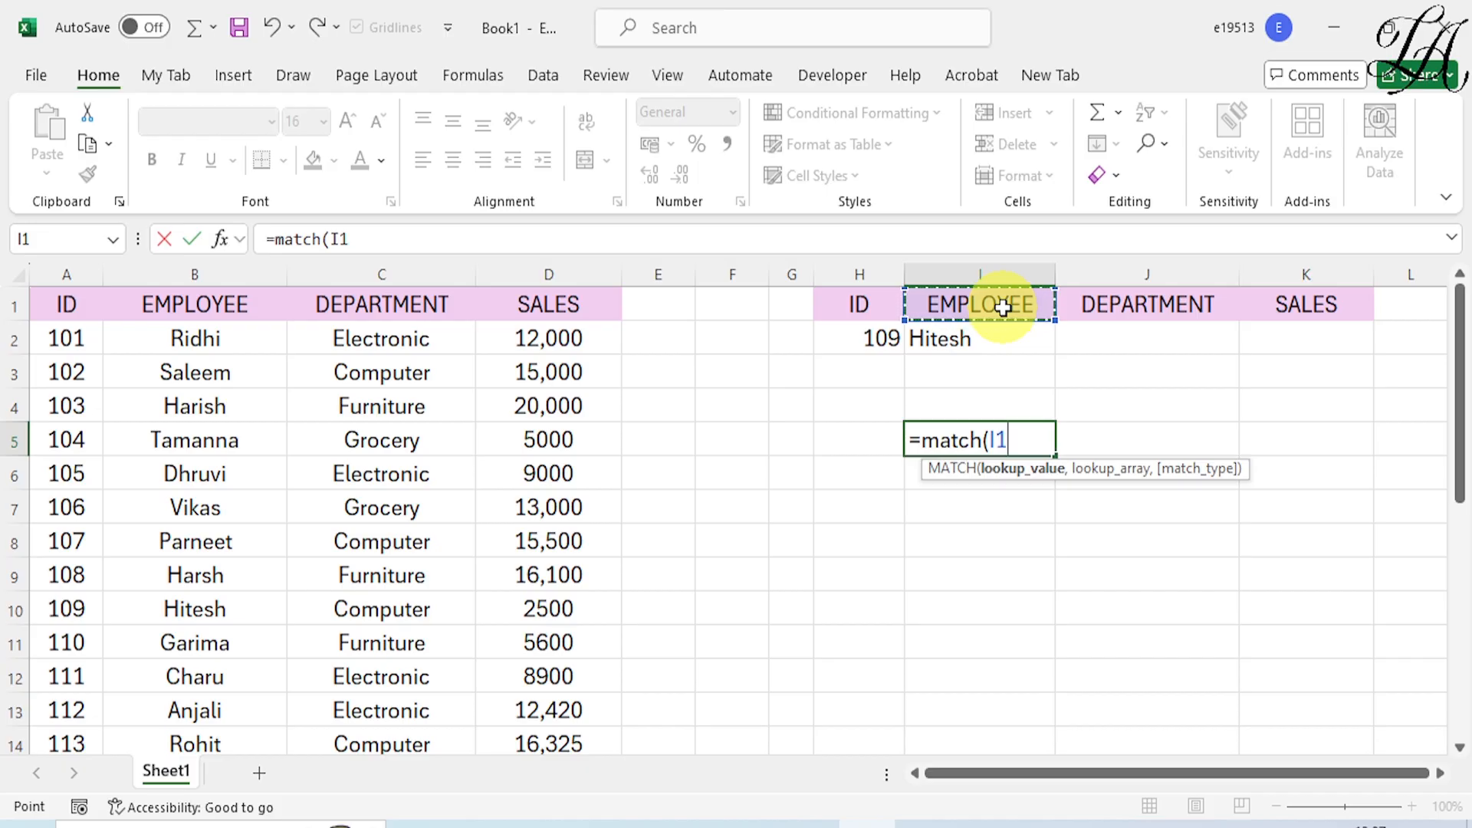
type(",")
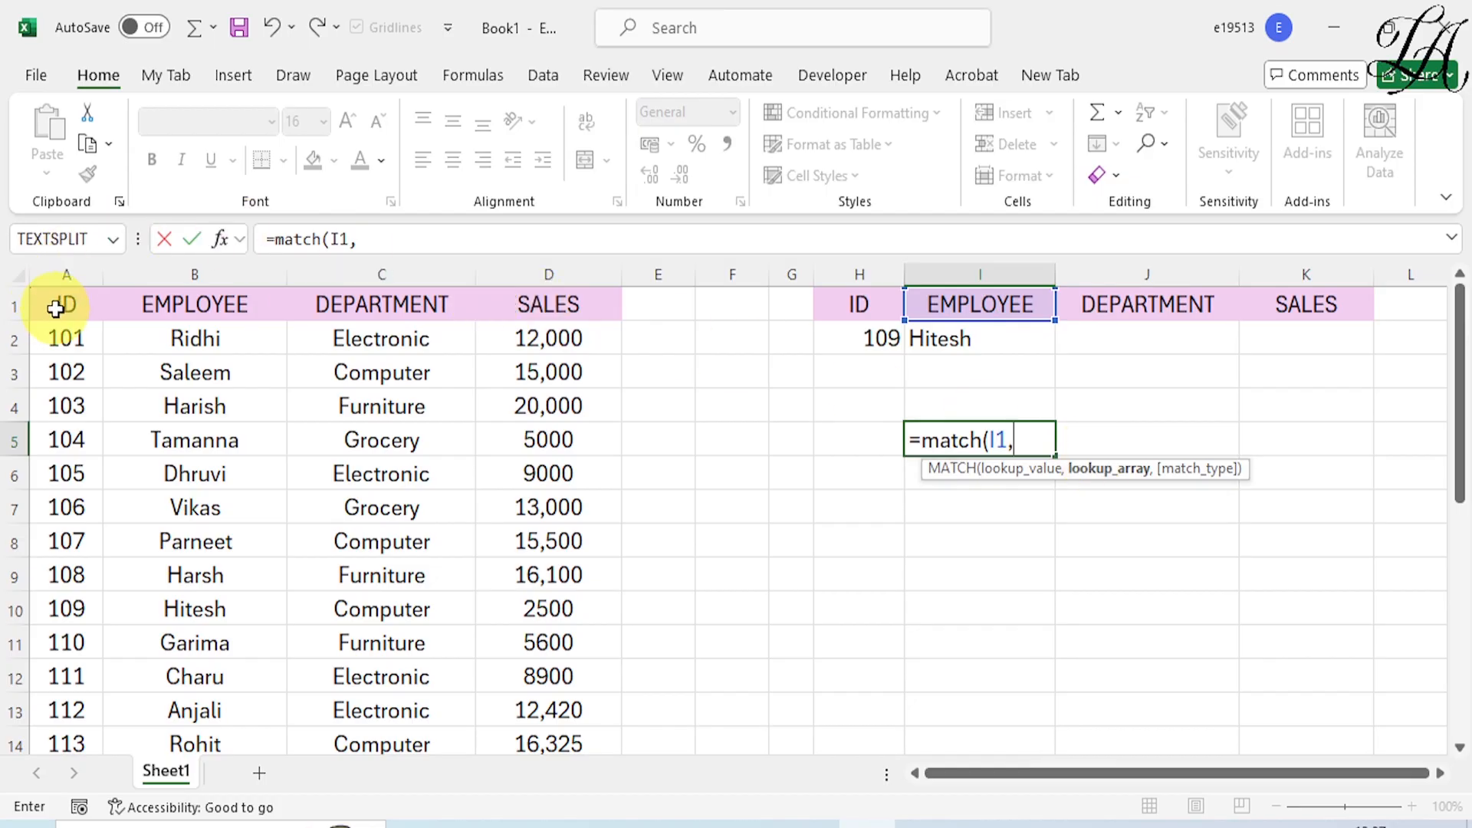
left_click_drag(56, 308, 583, 310)
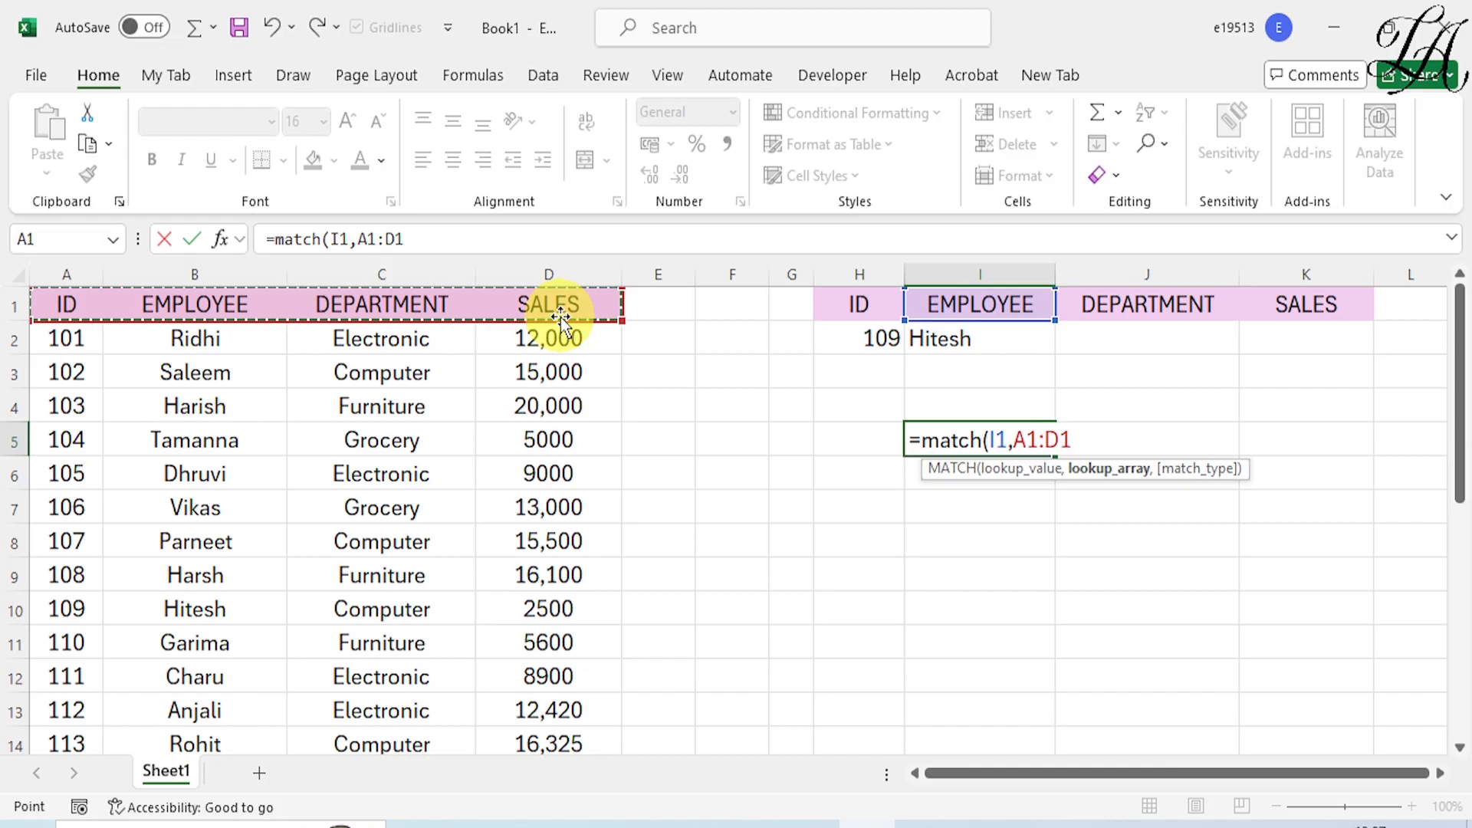
type(",")
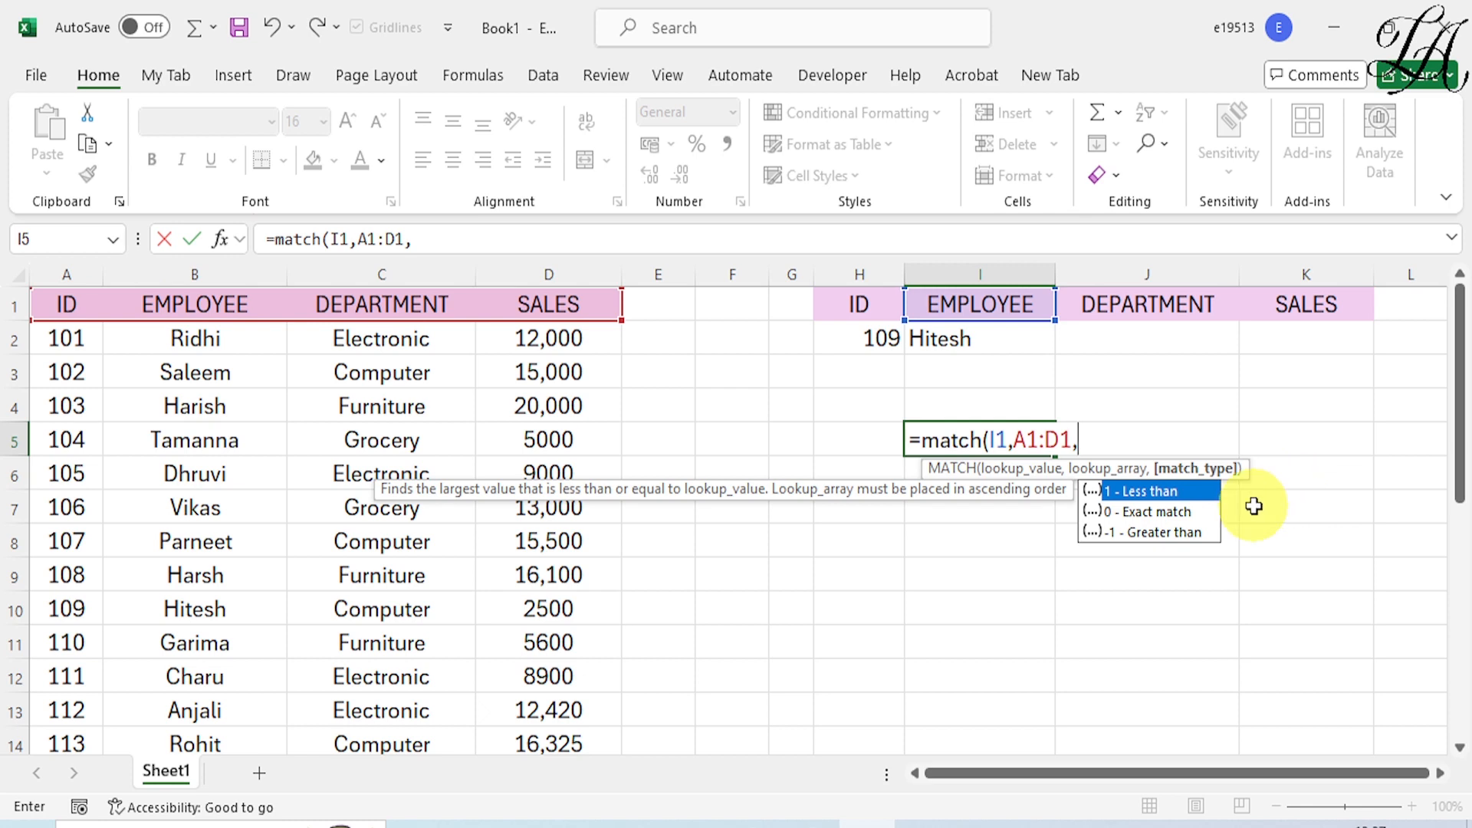
type("0)")
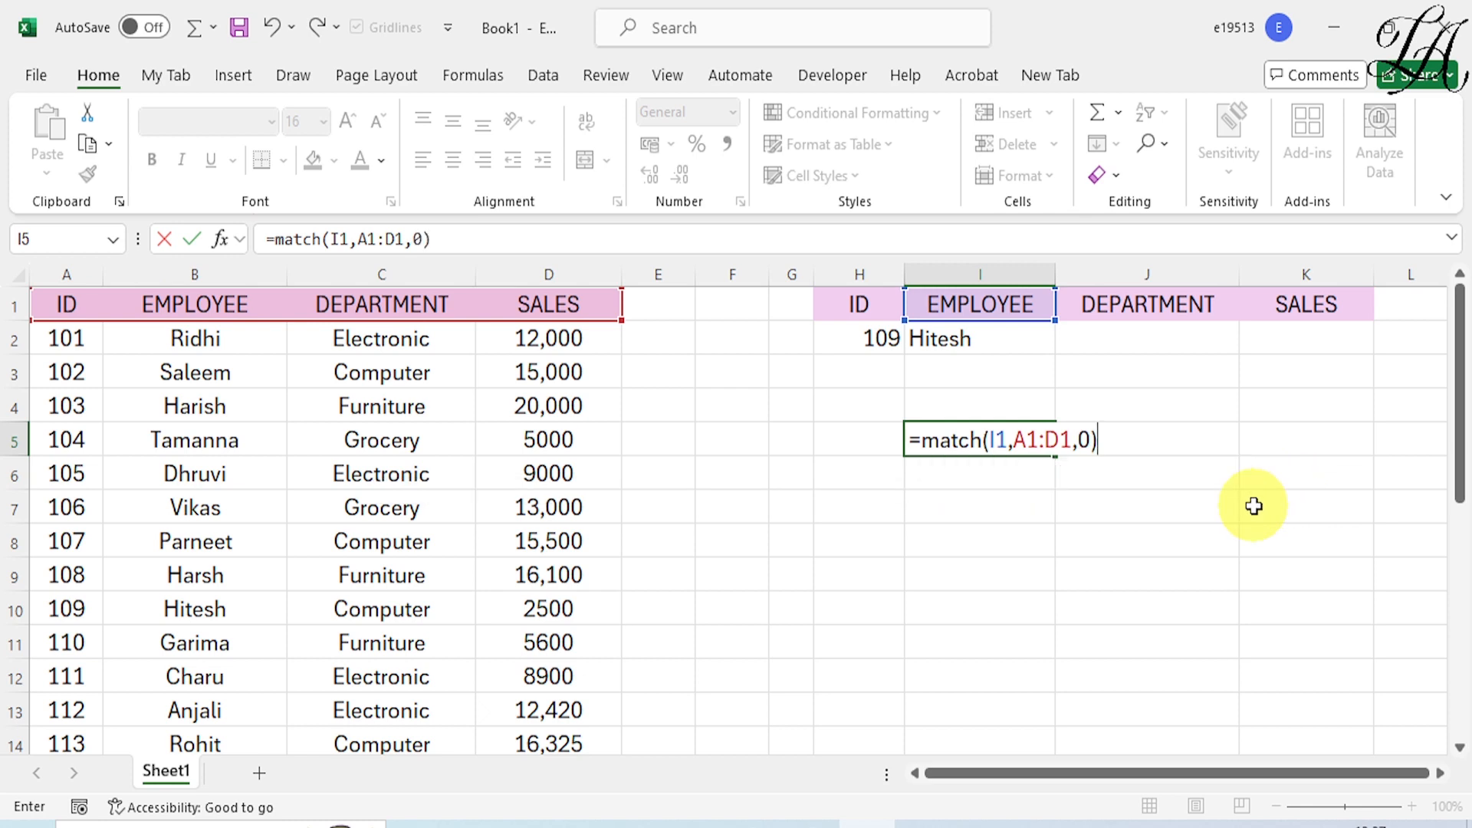
key("Return")
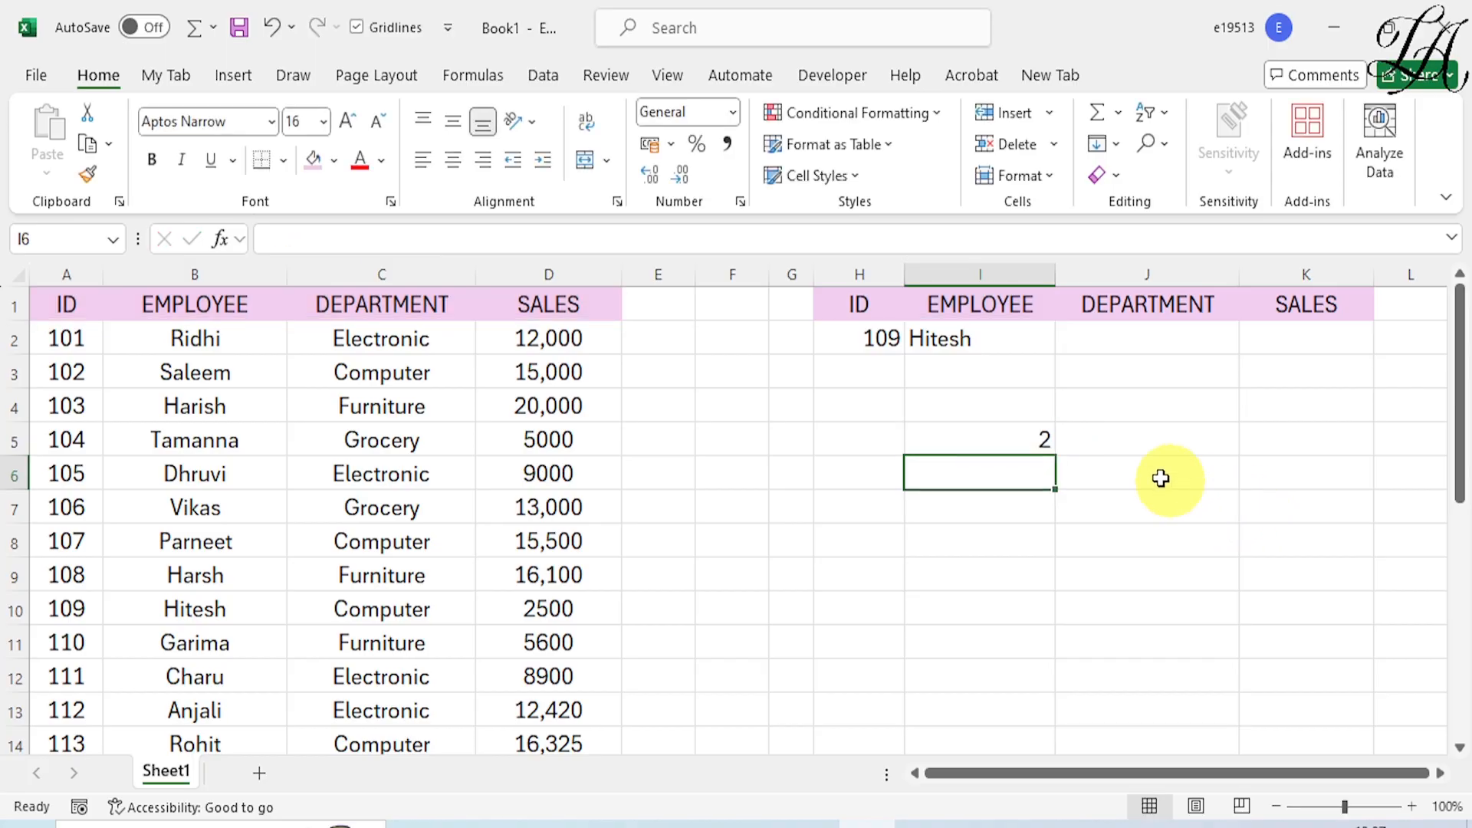
Change the lookup value of the MATCH formula in I5 to the Department header J1 and check the result.
left_click(1038, 442)
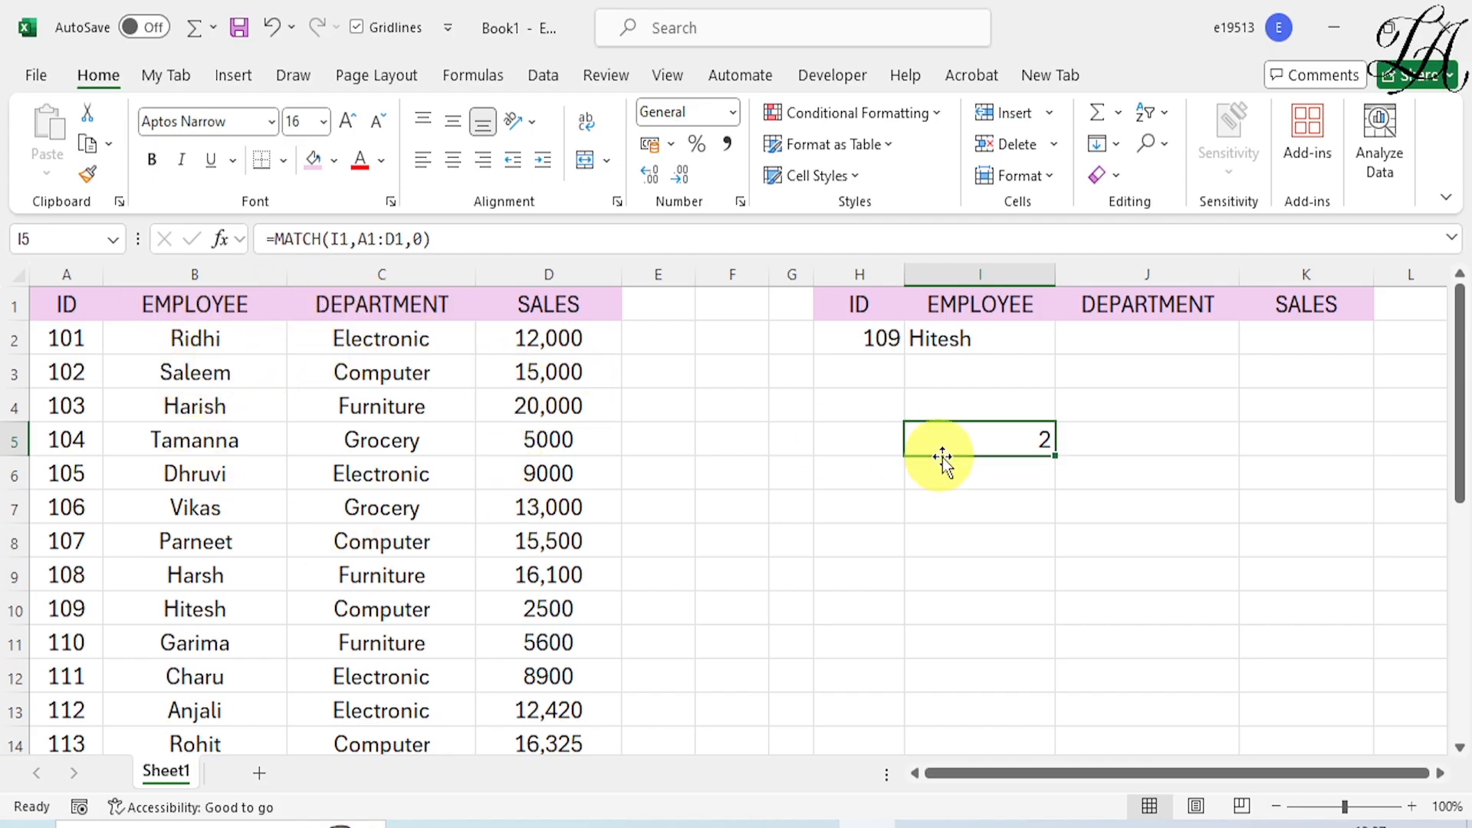
double_click(1017, 437)
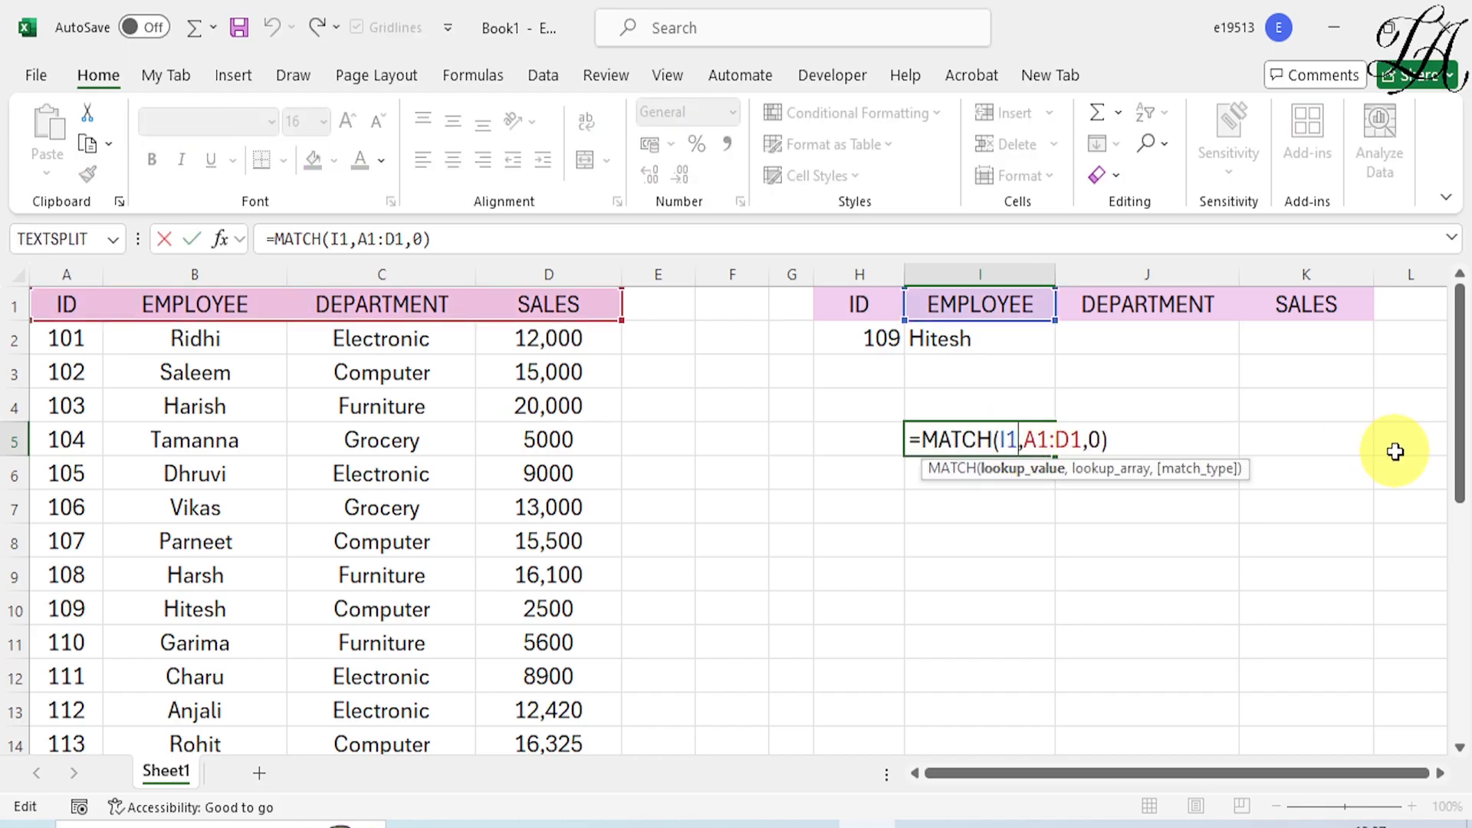
key("BackSpace")
key("BackSpace")
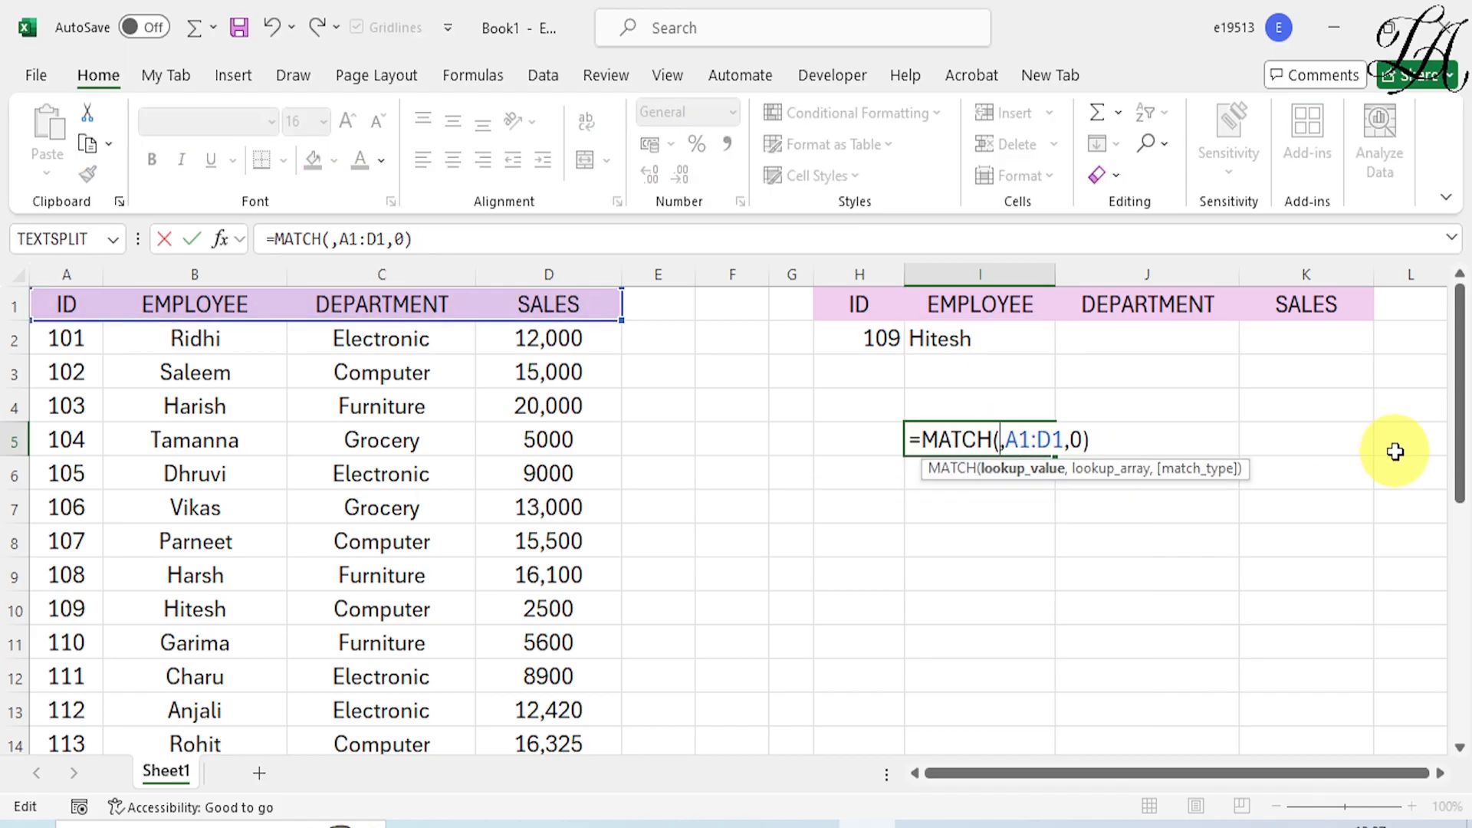
left_click(1108, 306)
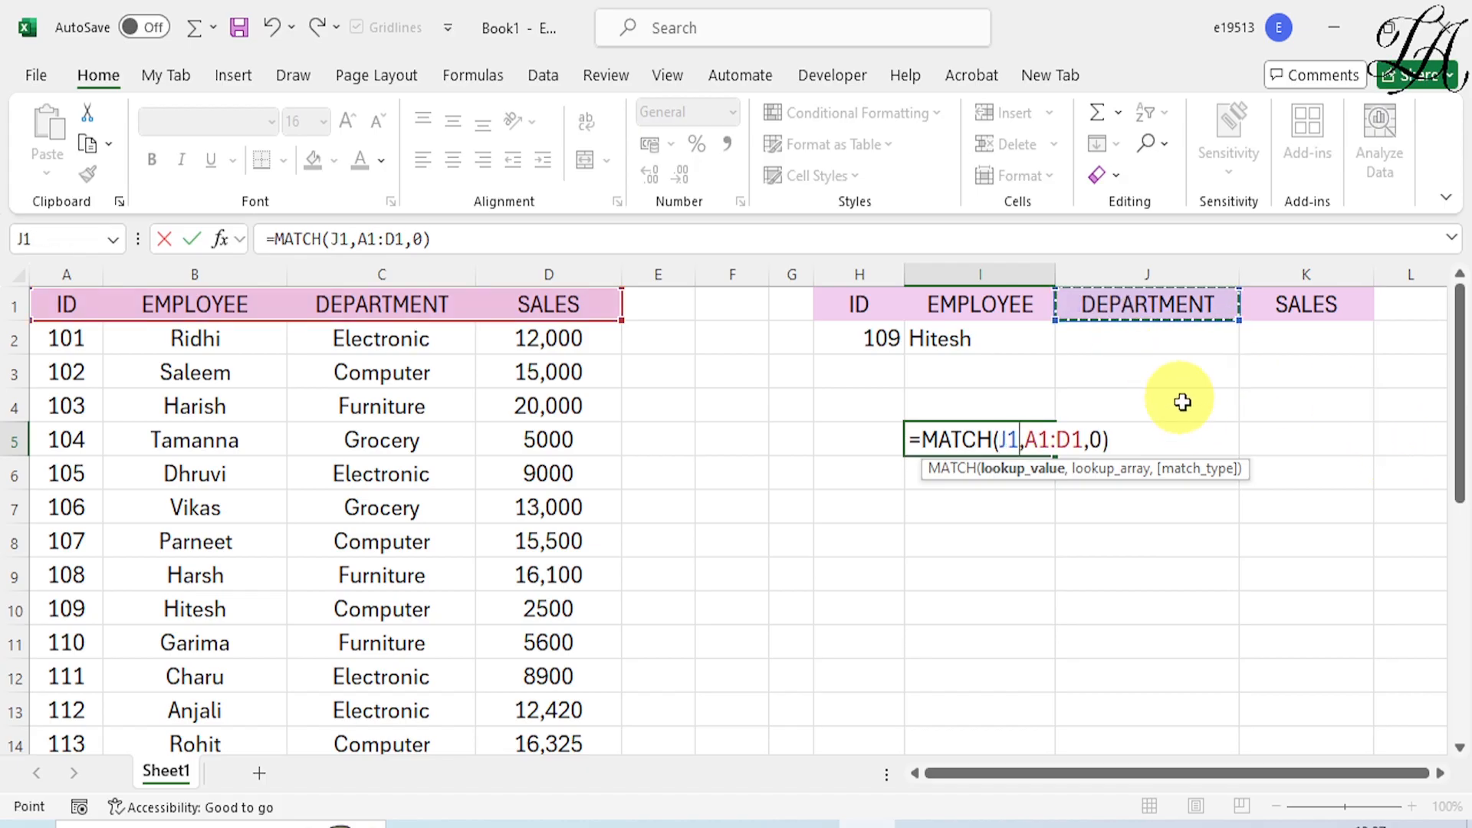
key("Return")
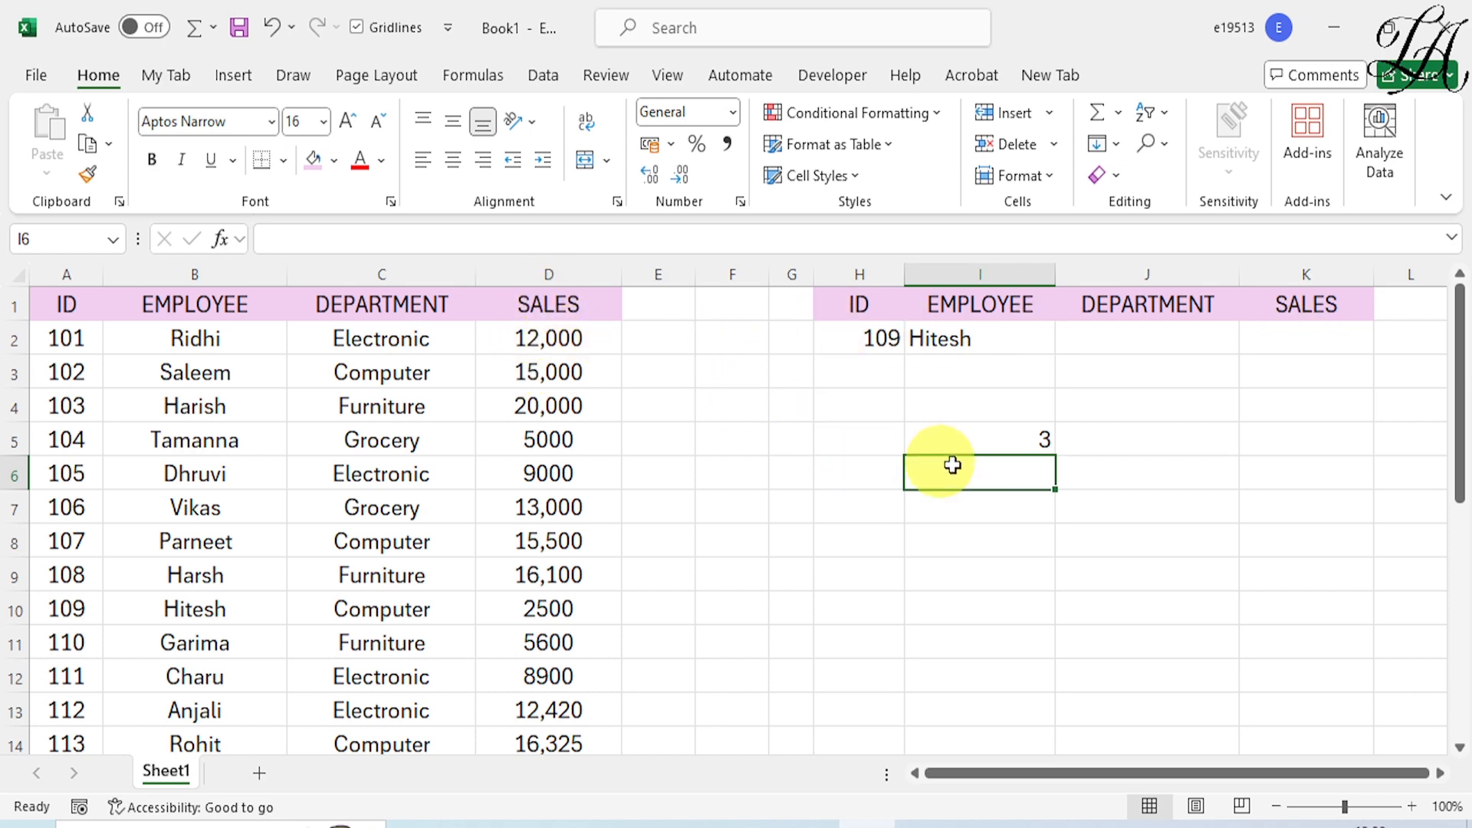
left_click(1023, 443)
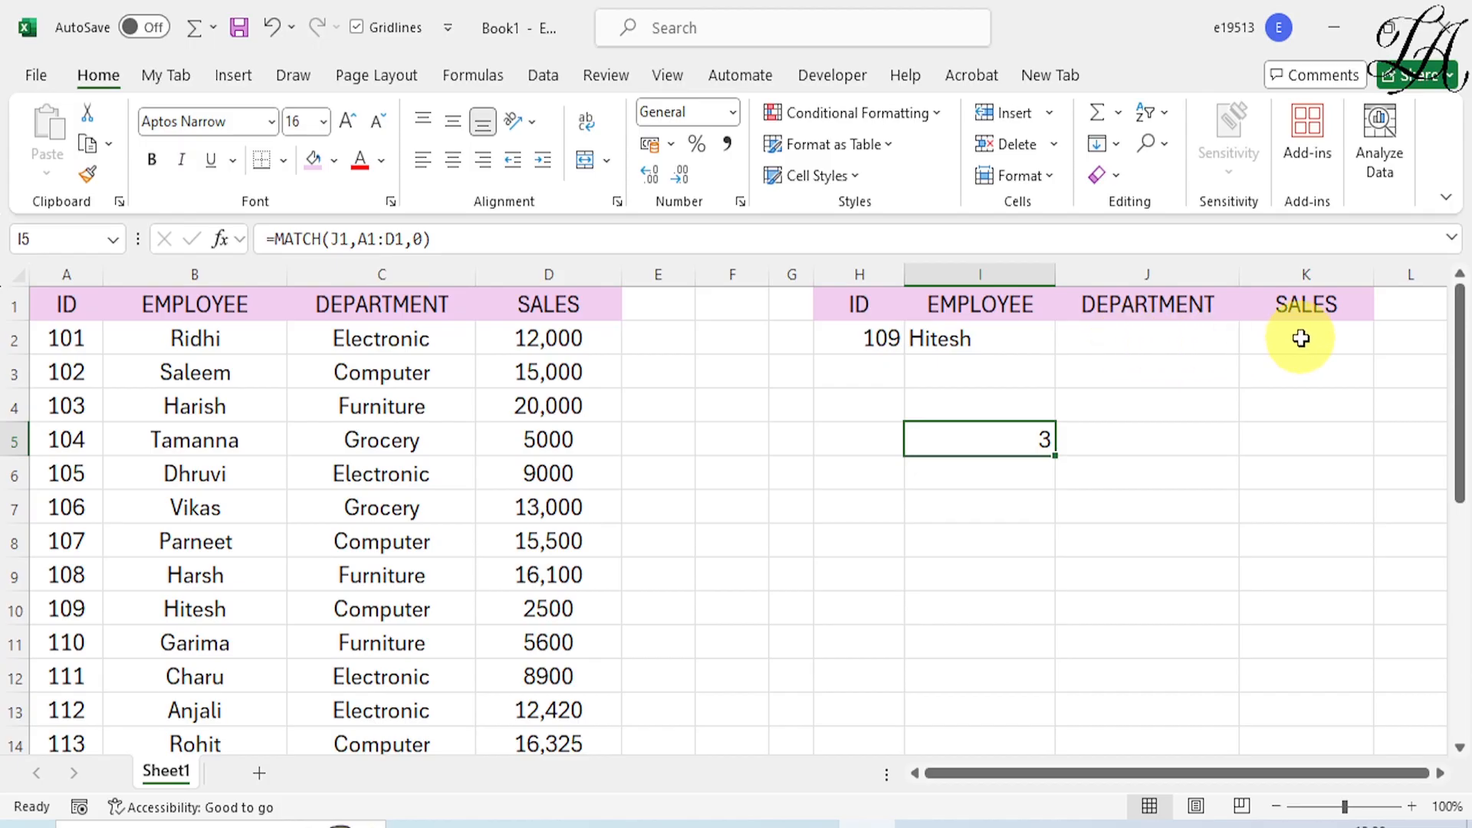
Replace the column index in the I2 VLOOKUP with a nested MATCH(I1,A1:D1,0), keeping range lookup 0.
double_click(1005, 342)
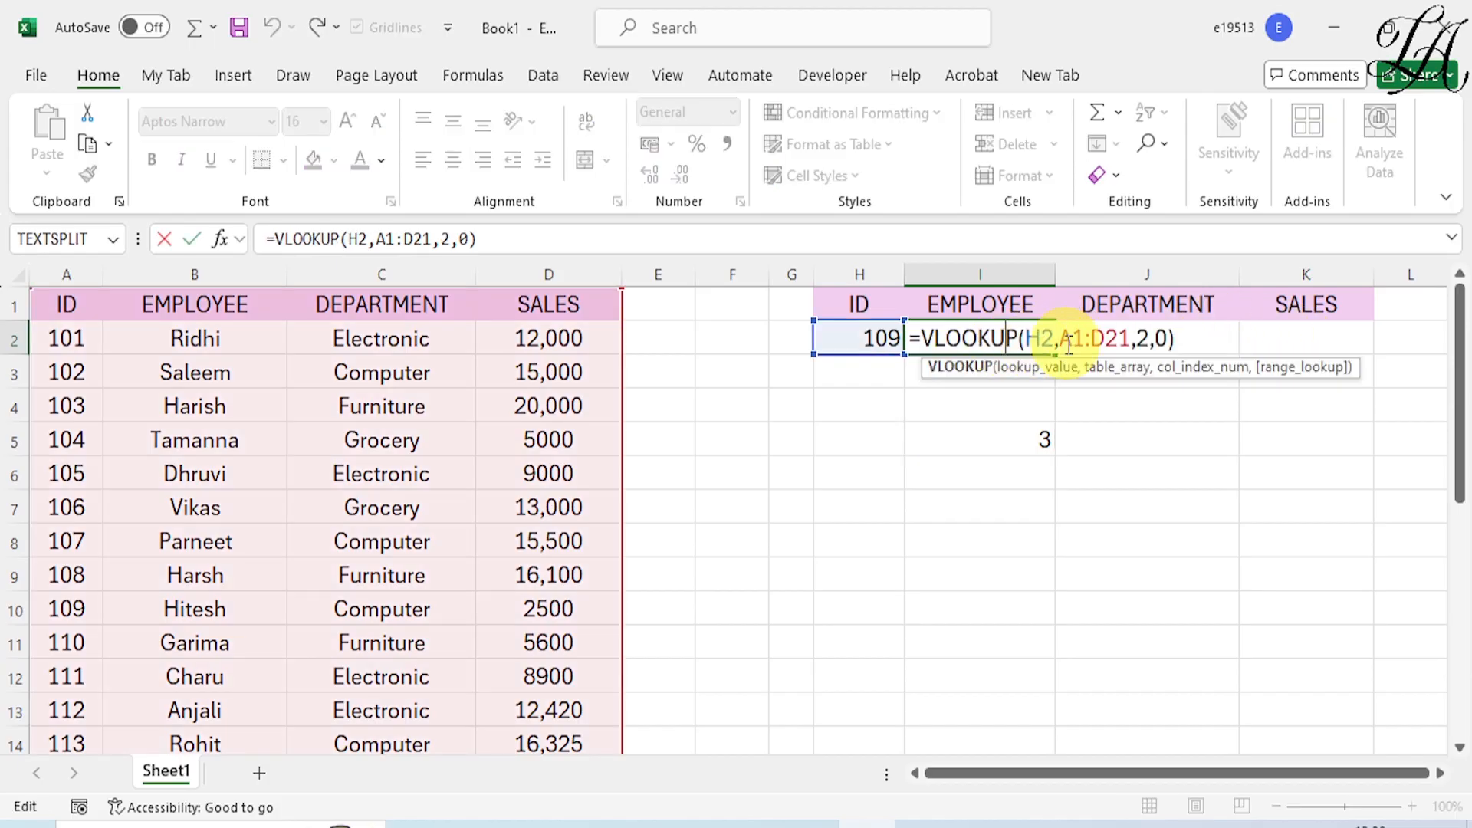
left_click(1136, 340)
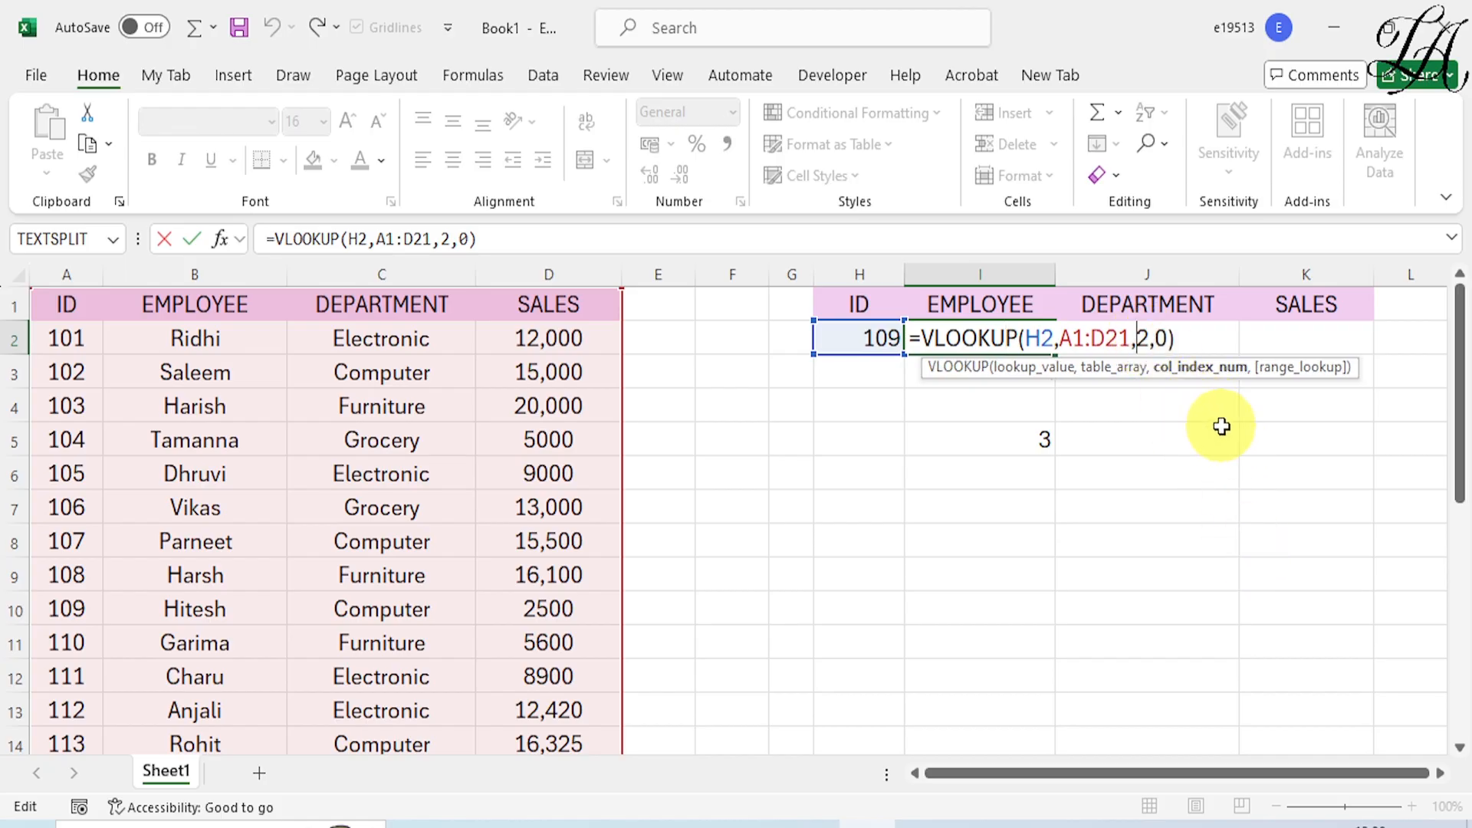
key("Delete")
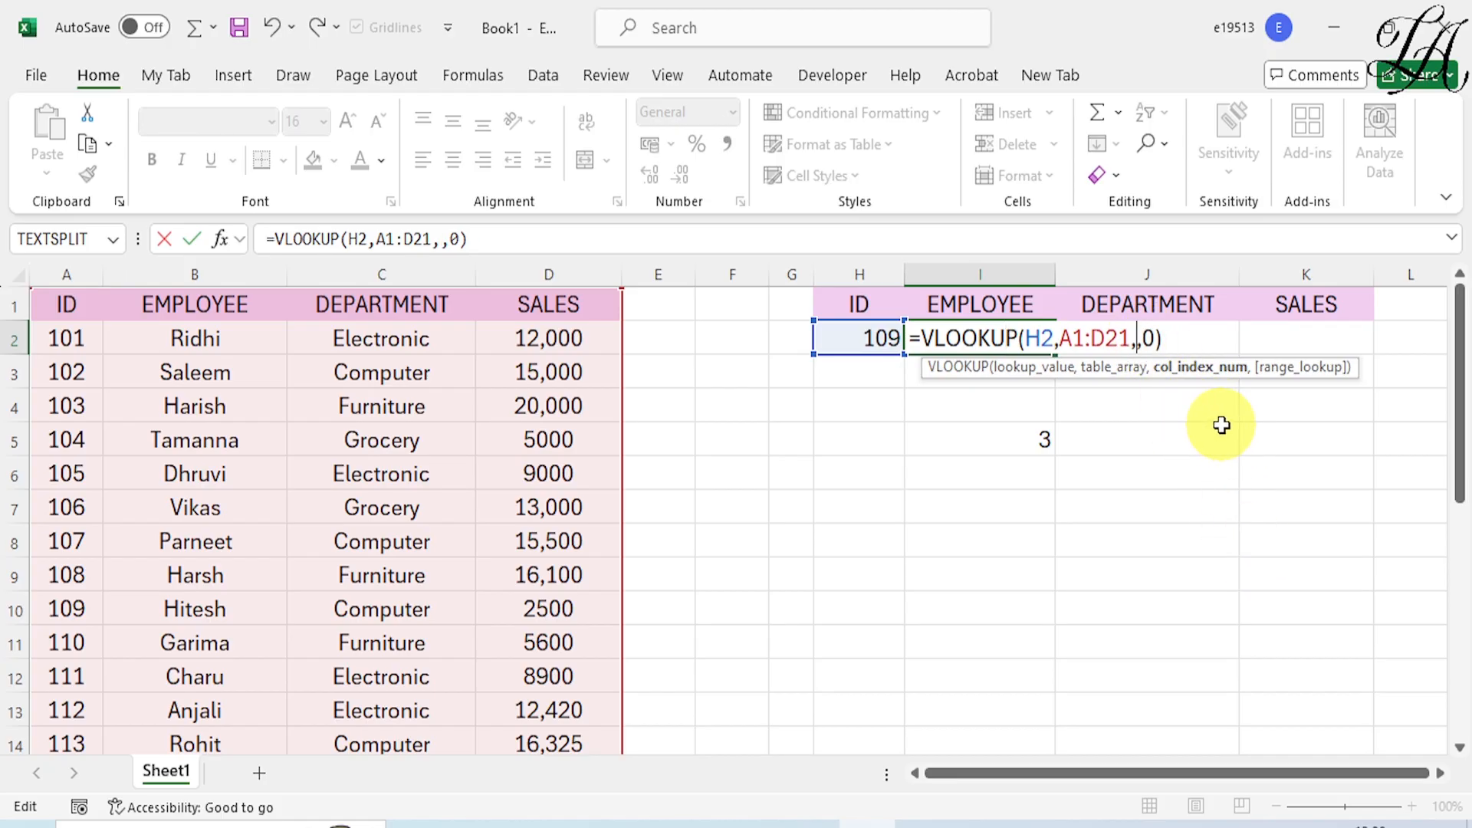
type("matc")
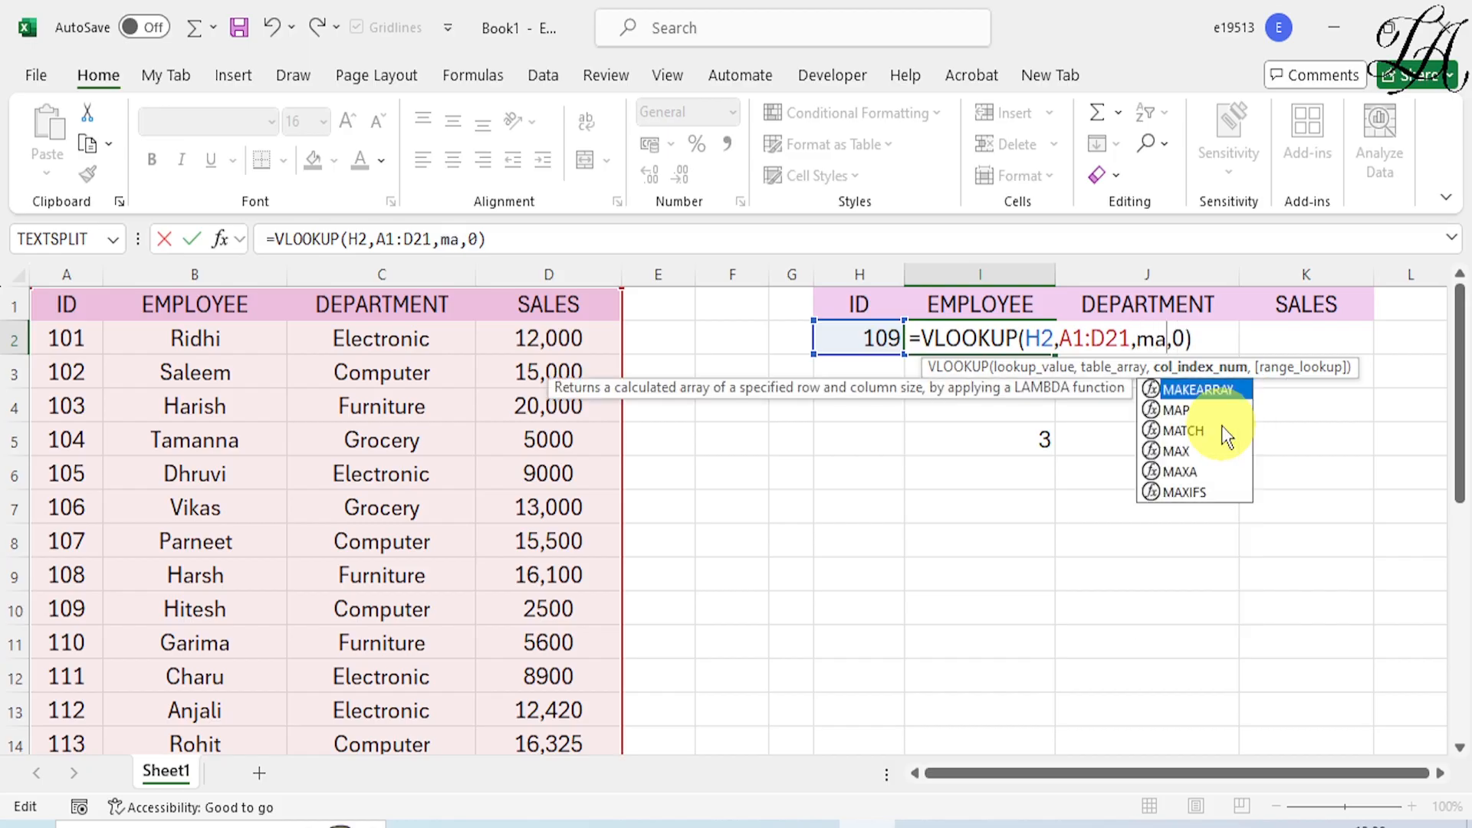
type("h")
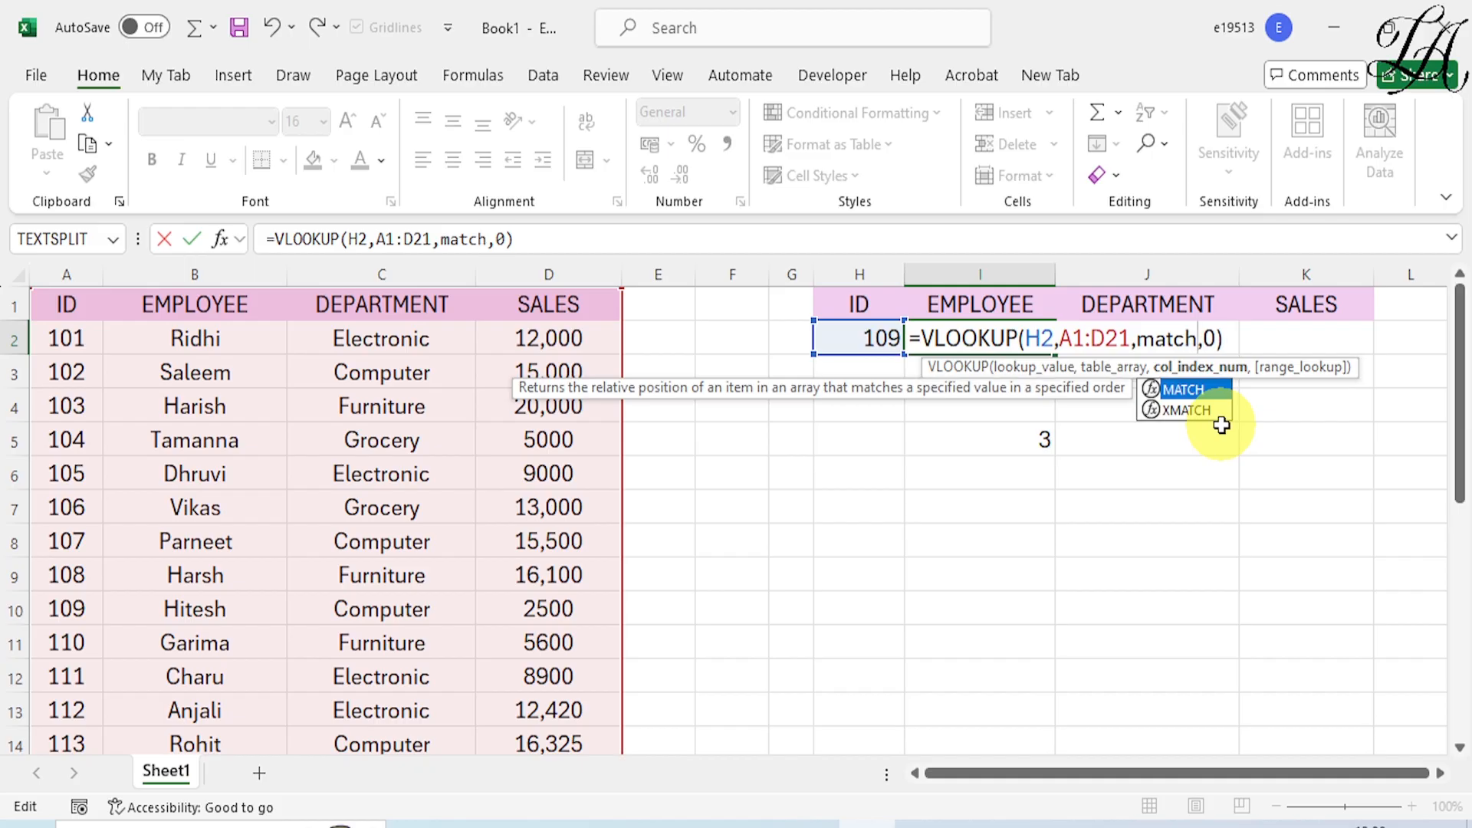
type("(")
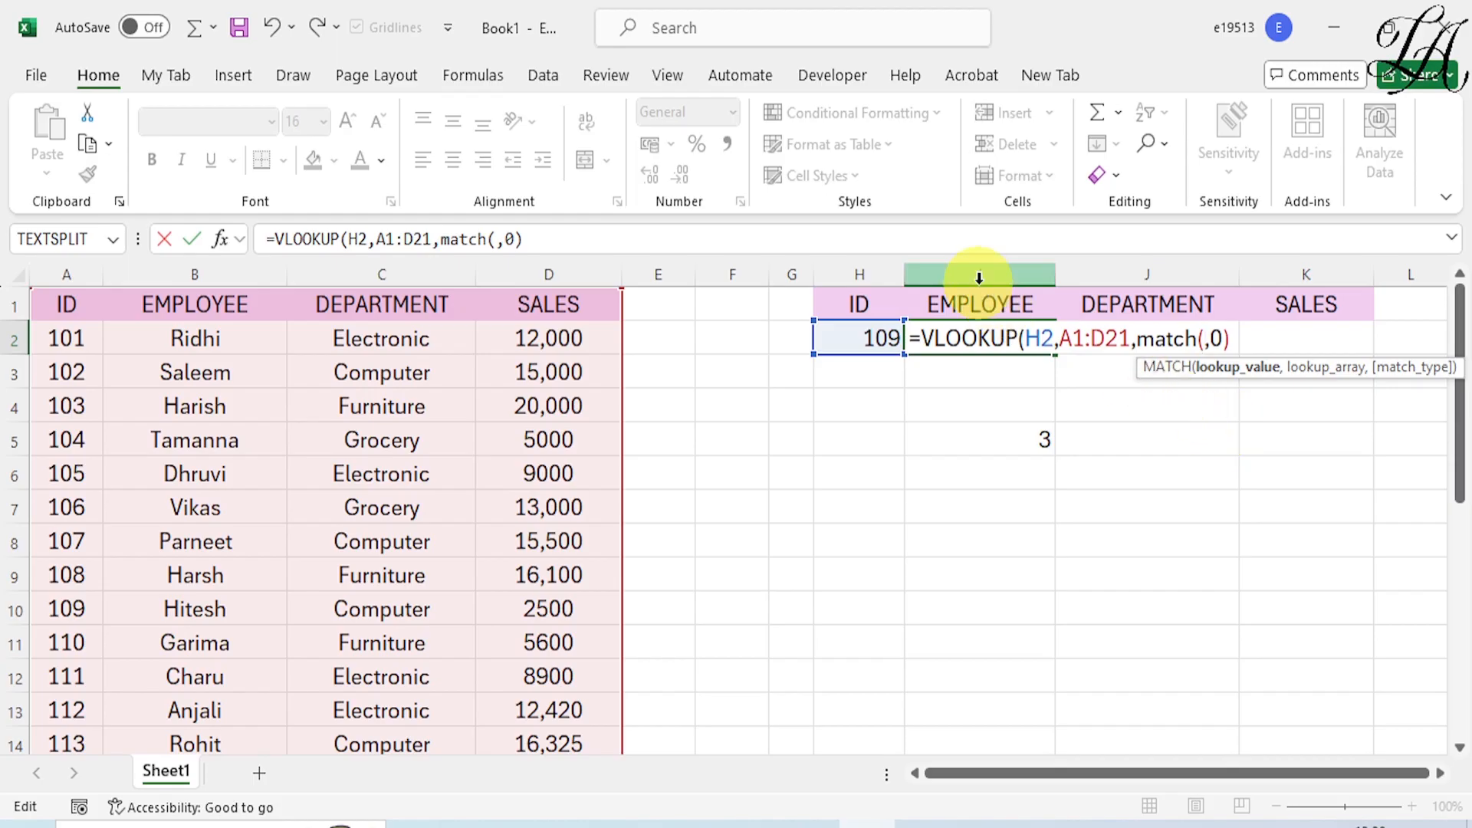
left_click(986, 309)
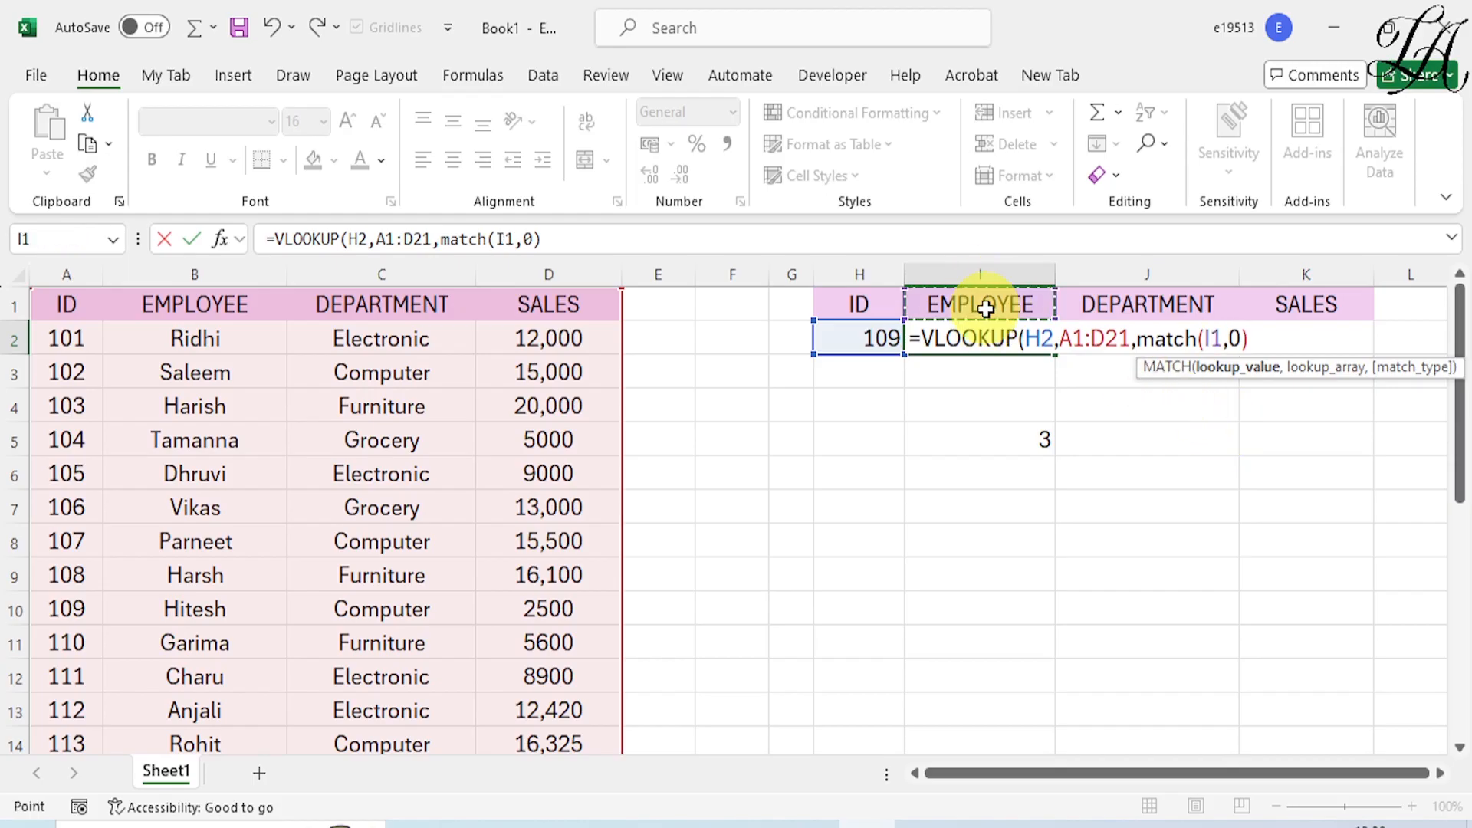
type(",")
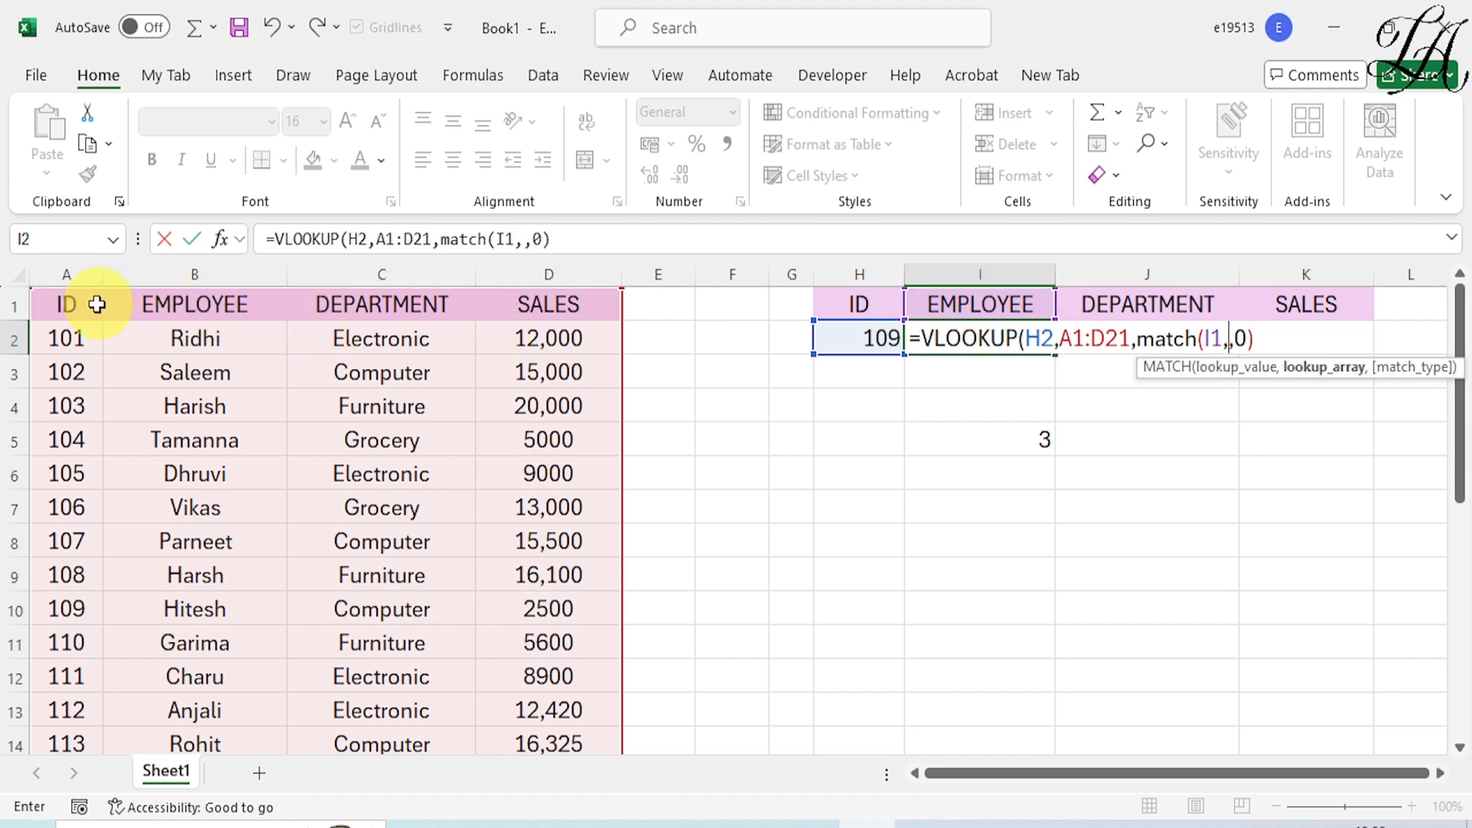
left_click_drag(67, 303, 568, 309)
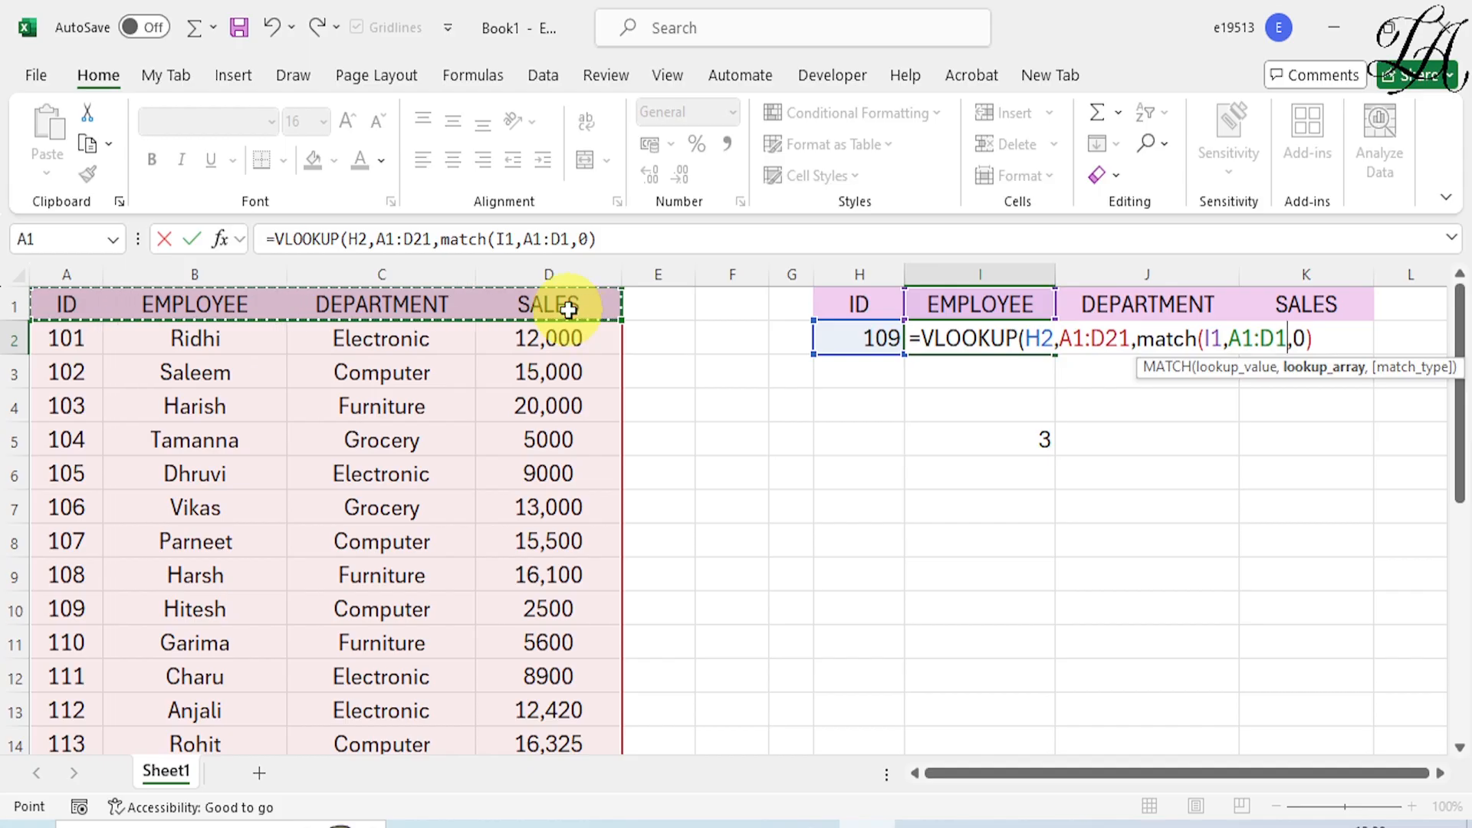
type(",")
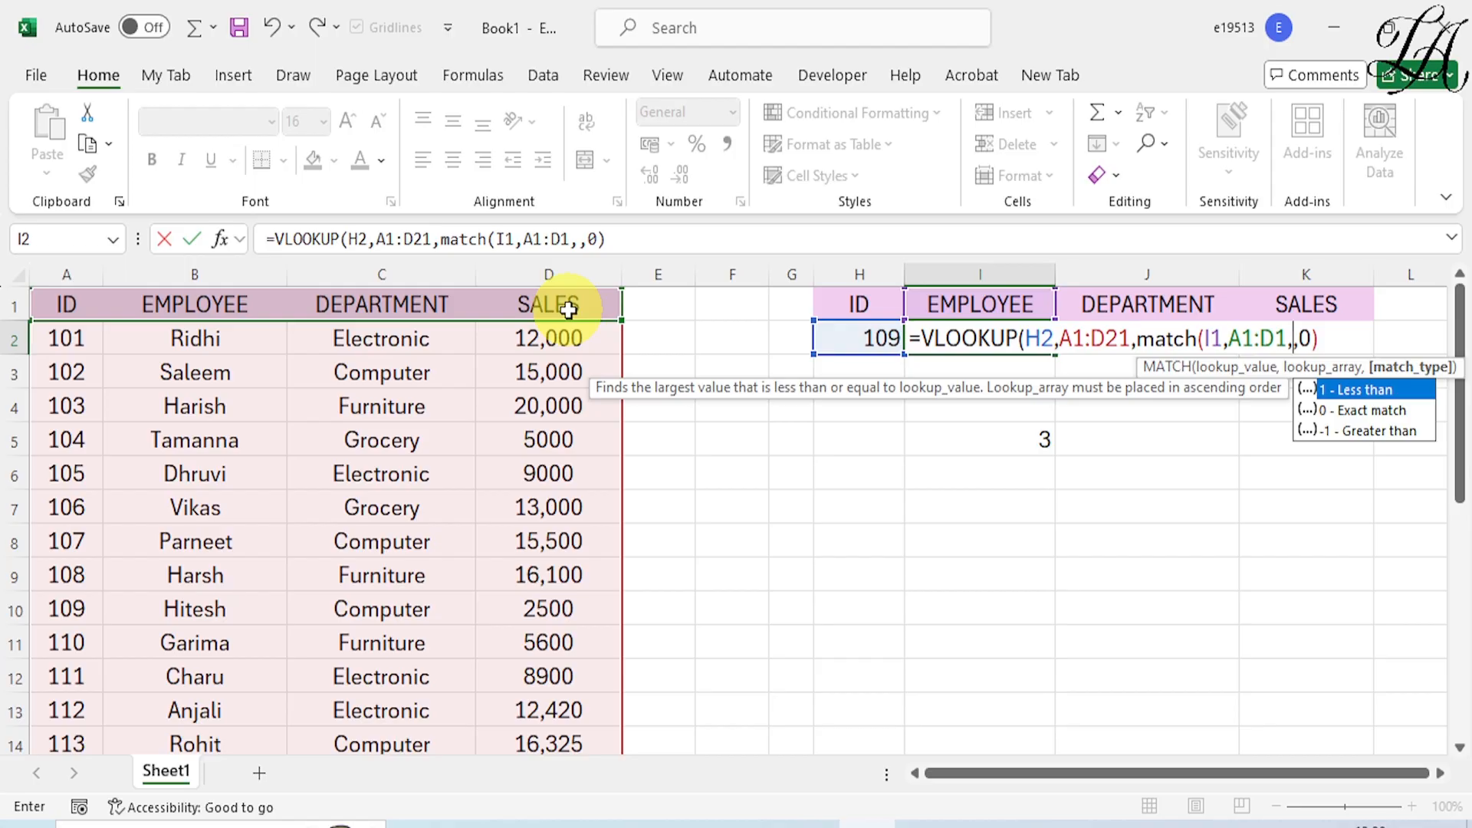
type("0)")
key("Return")
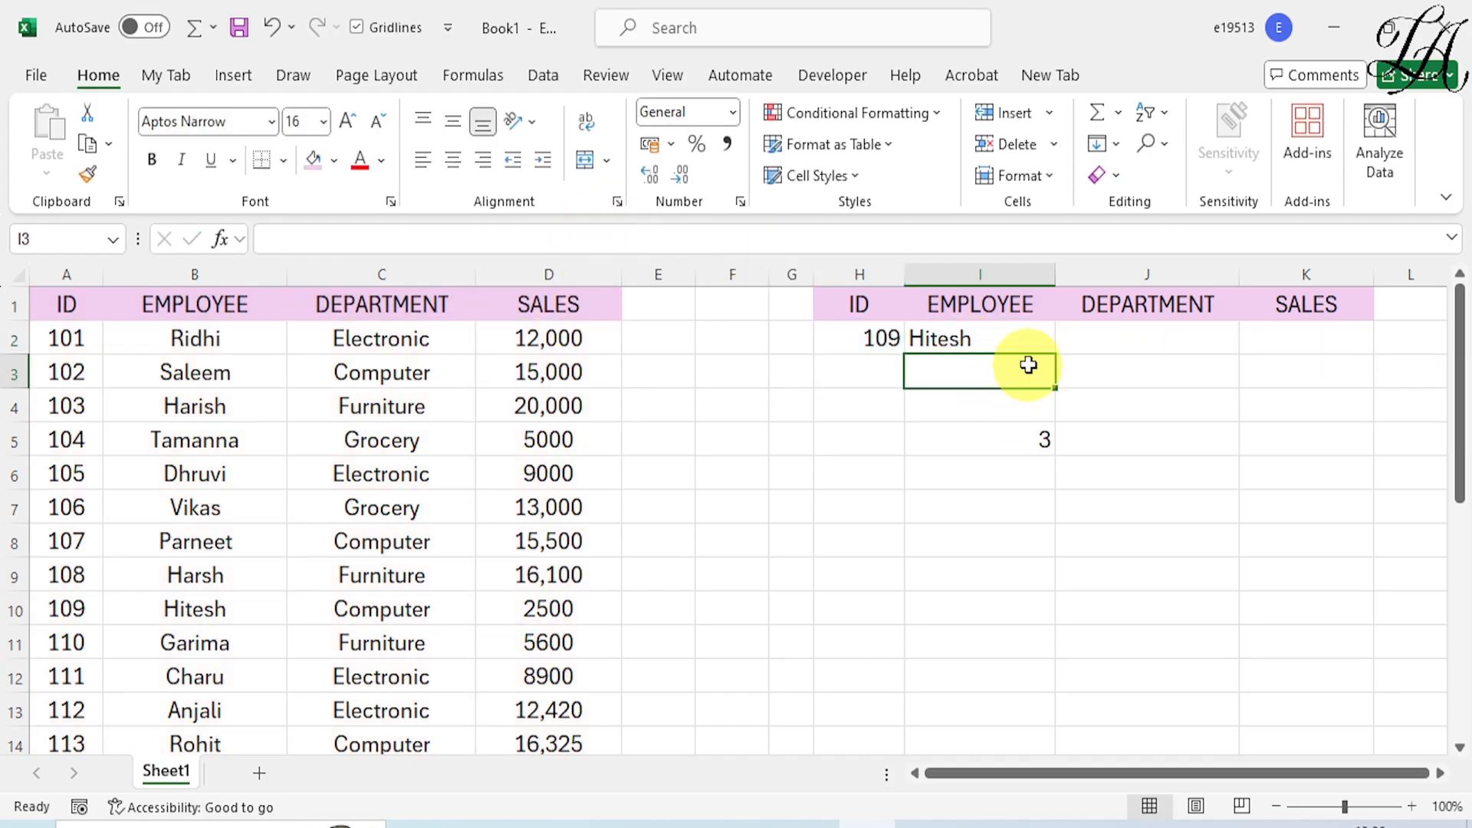
Fill the combined VLOOKUP and MATCH formula from I2 across to K2 and inspect the formula in I2.
left_click(963, 338)
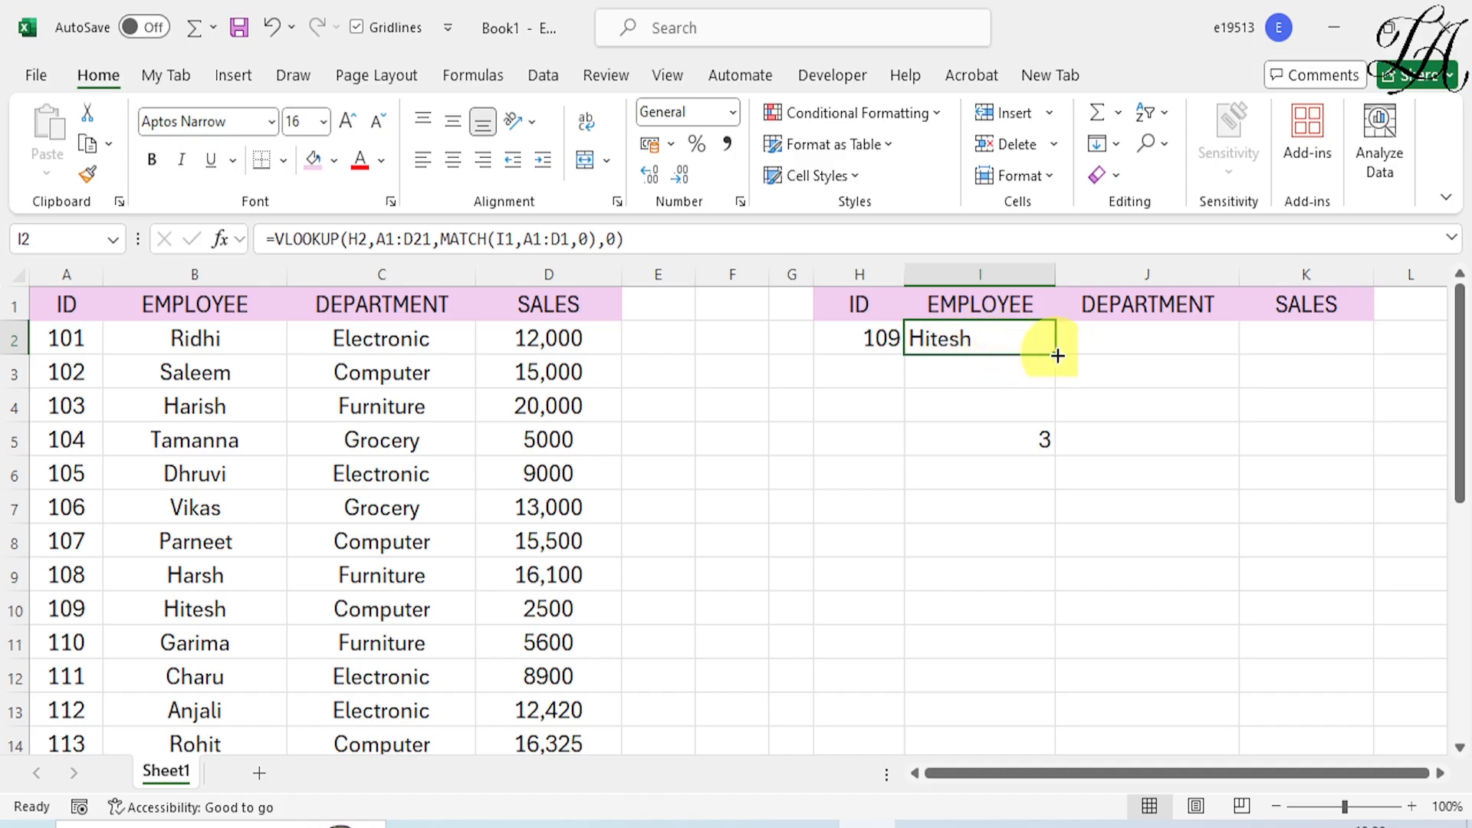
left_click_drag(1058, 354, 1336, 355)
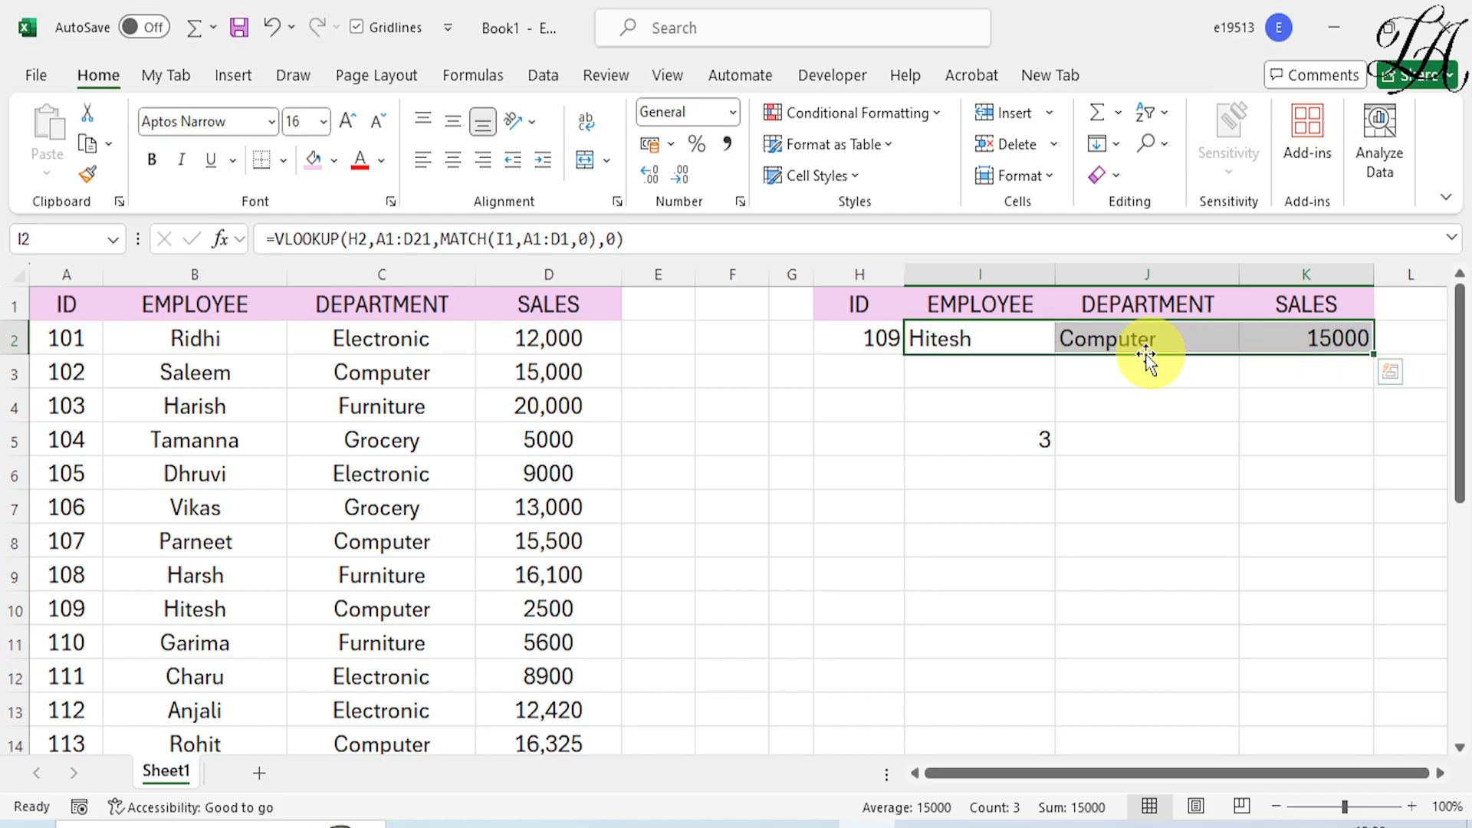
double_click(1025, 340)
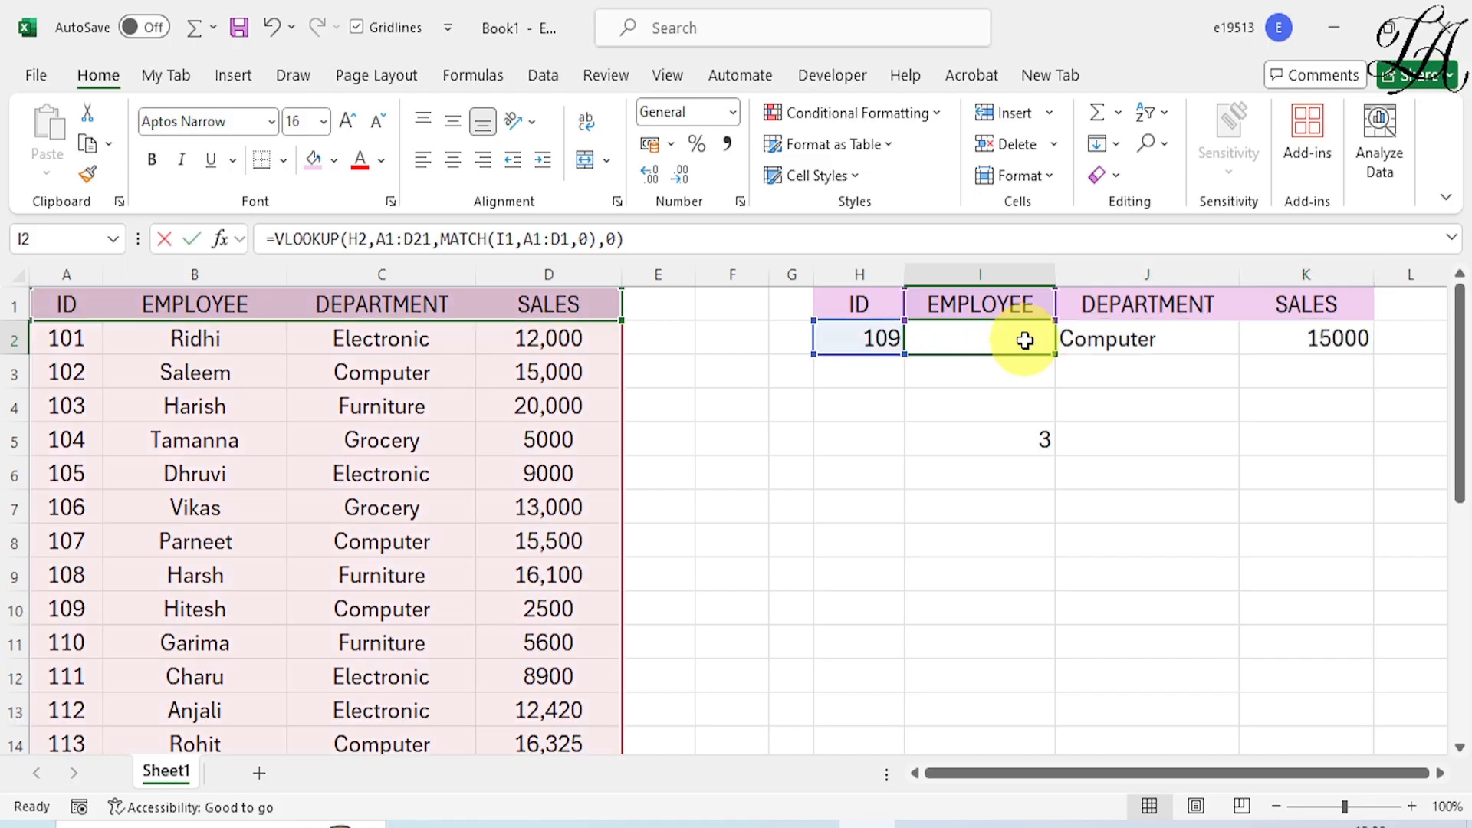
left_click(1207, 475)
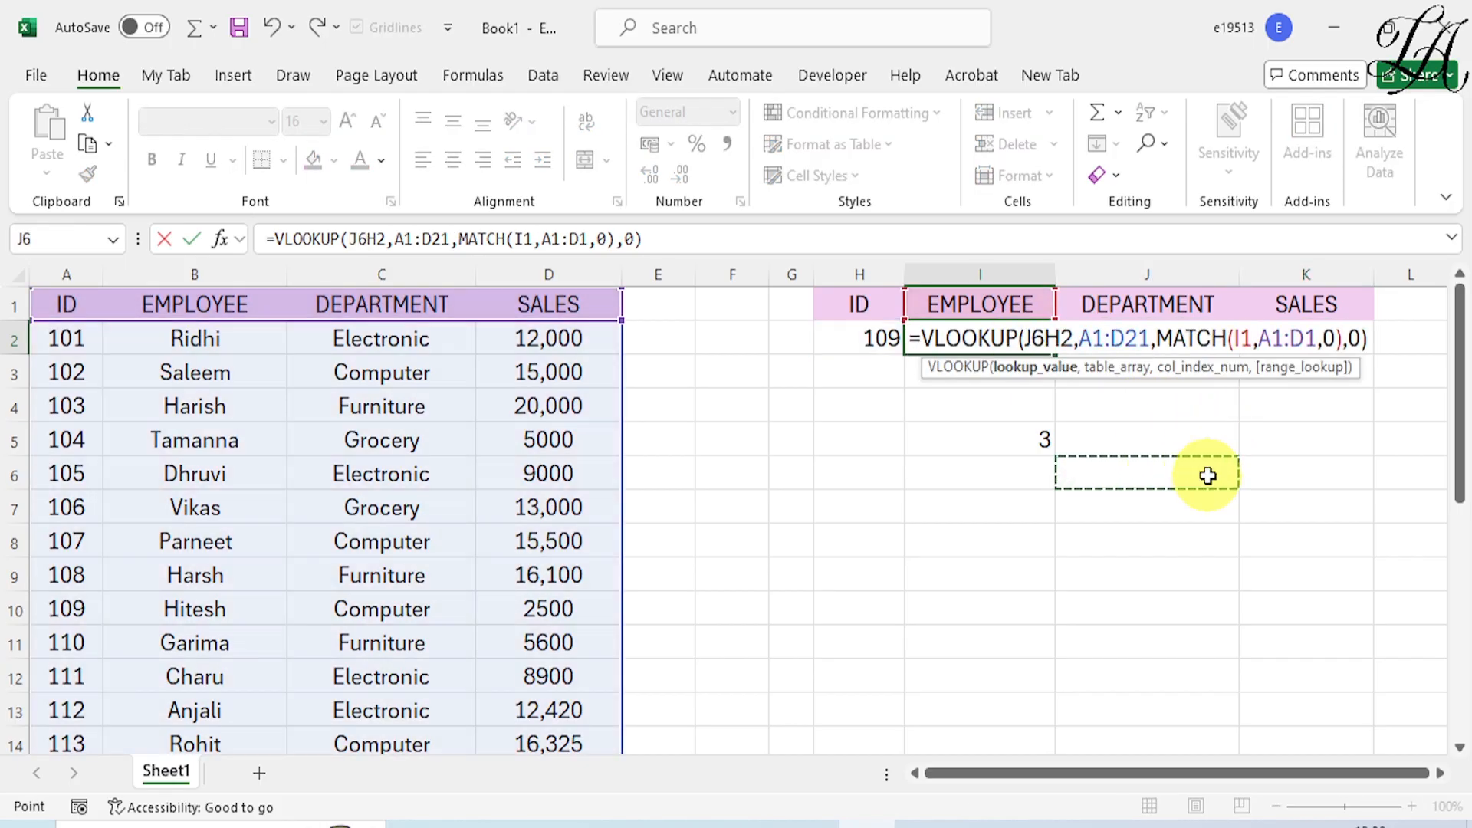
key("BackSpace")
key("BackSpace")
key("Return")
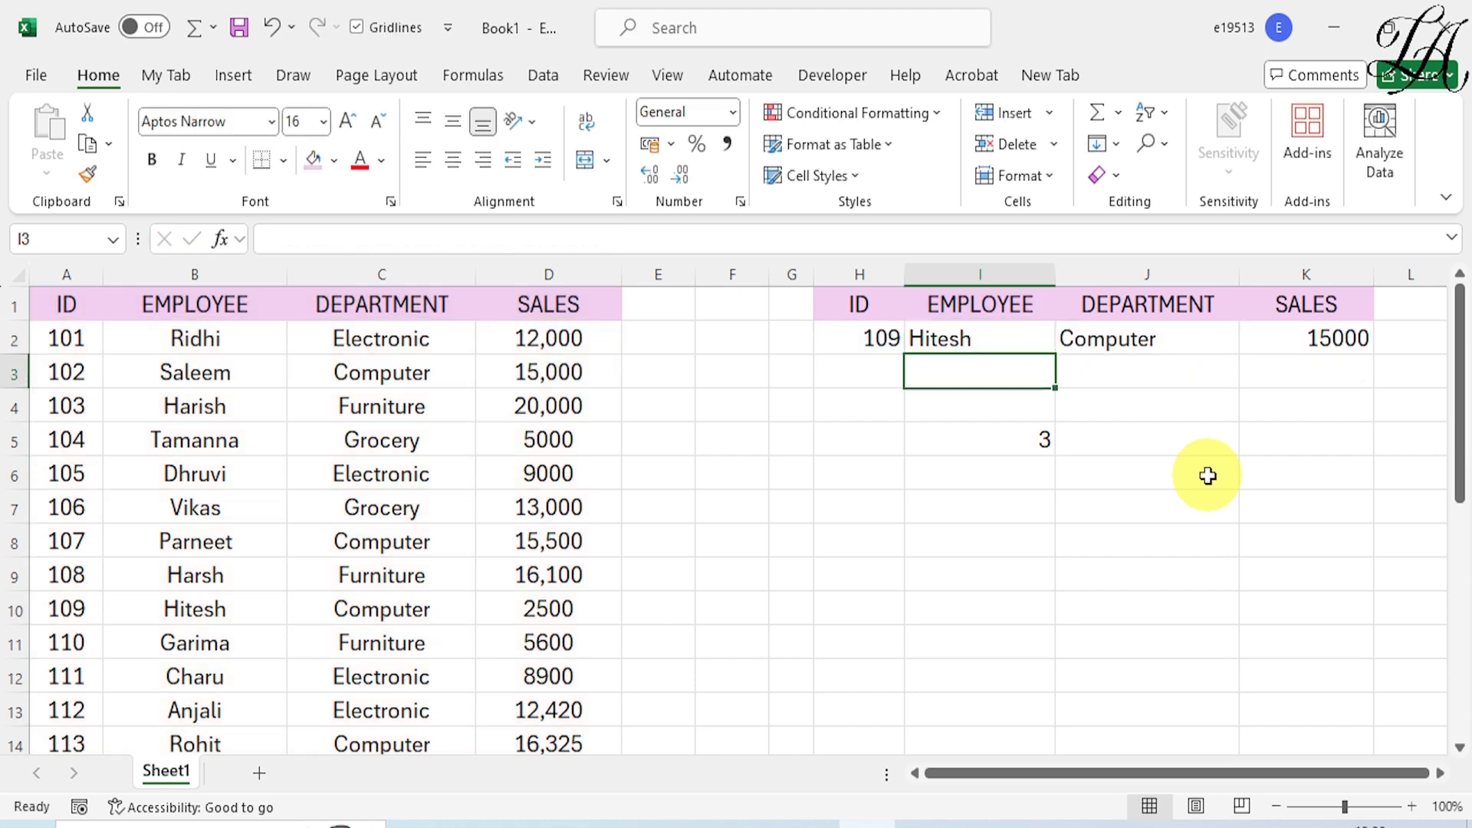
Clear the copied formulas from the Department and Sales cells J2:K2.
left_click(1135, 341)
left_click_drag(1135, 342, 1317, 338)
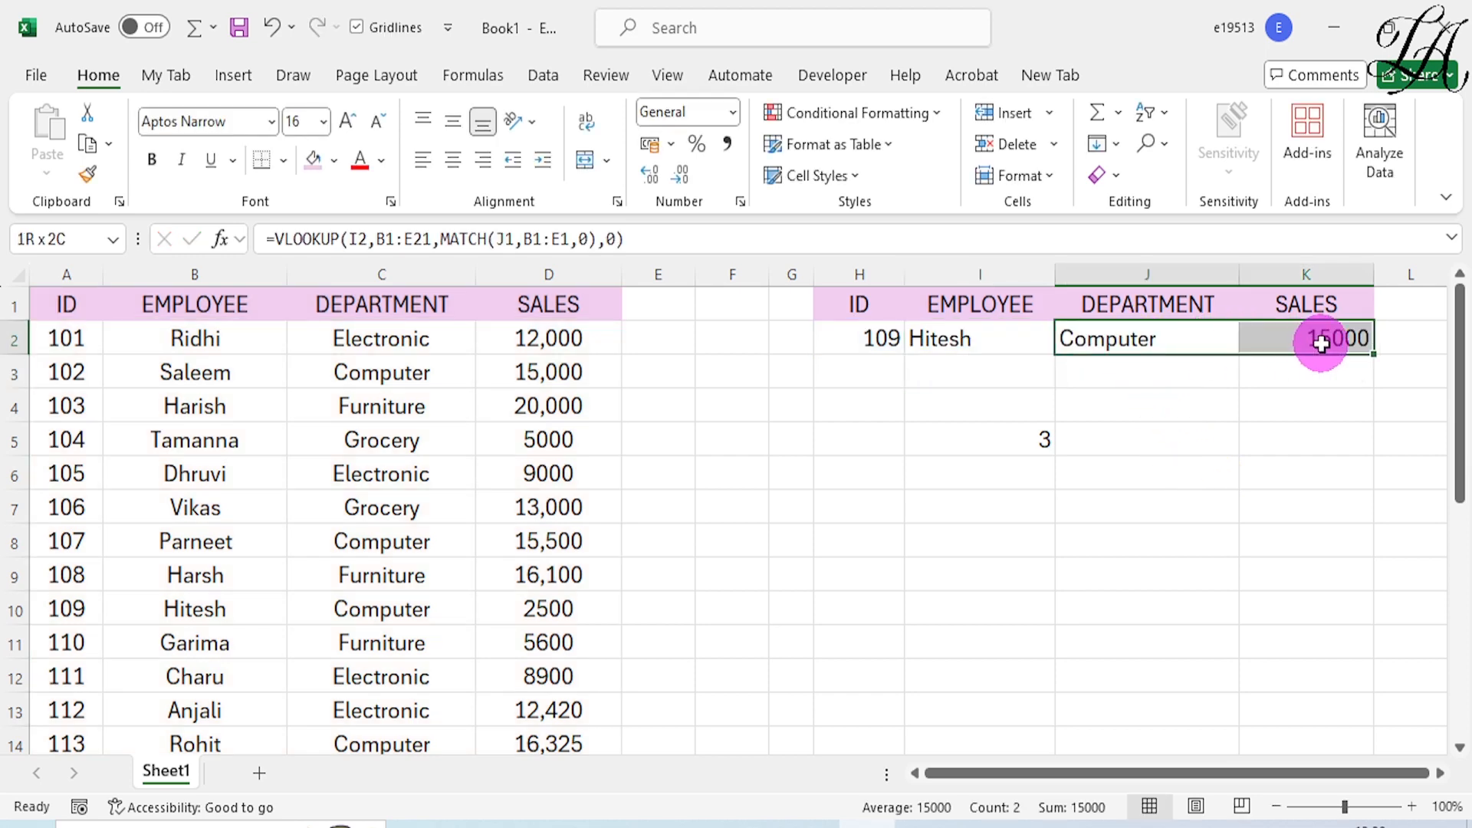
key("Delete")
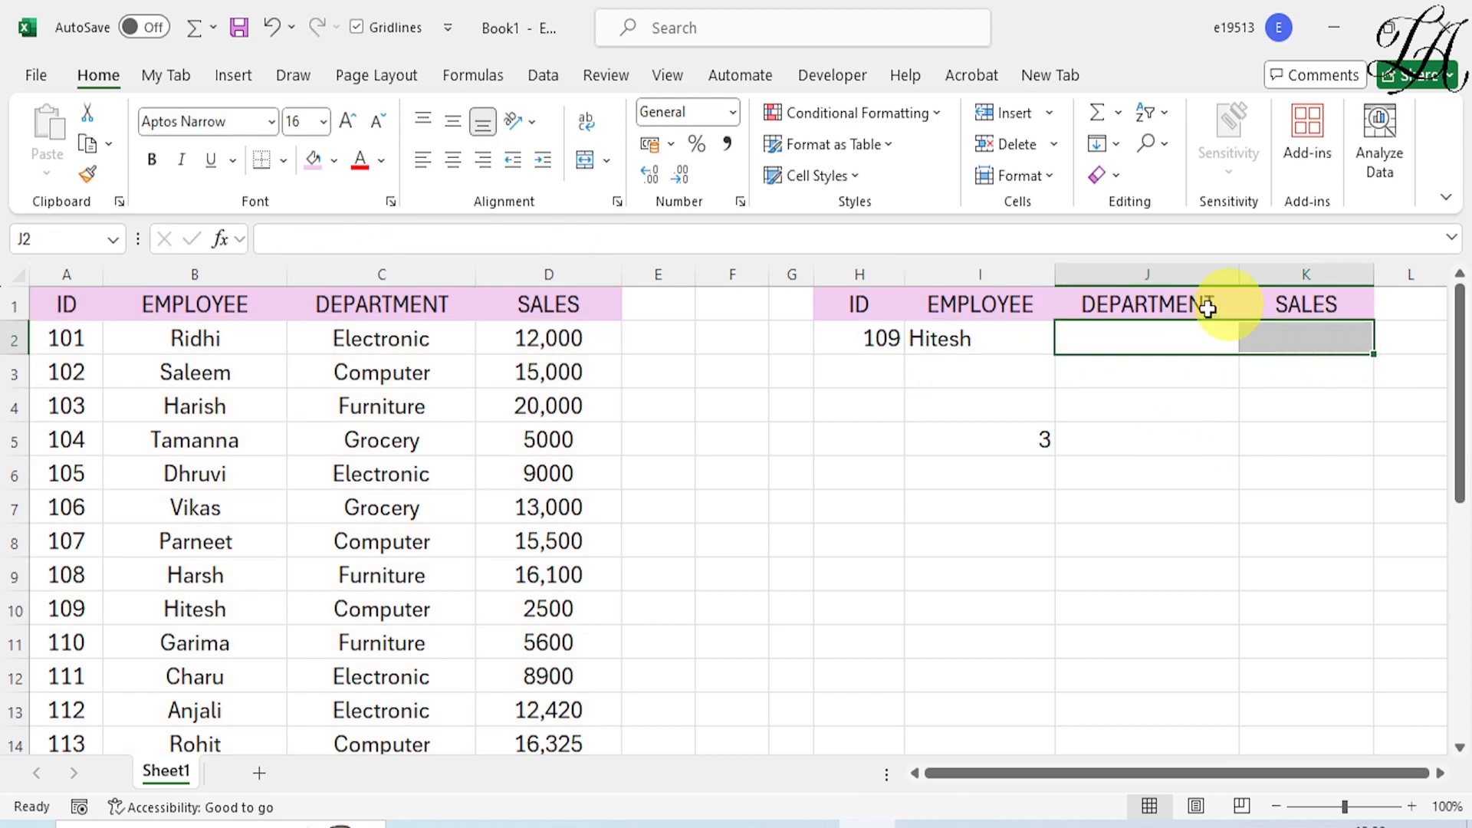
Make the VLOOKUP lookup value $H$2 and the table array $A$1:$D$21 absolute in the I2 formula.
double_click(945, 339)
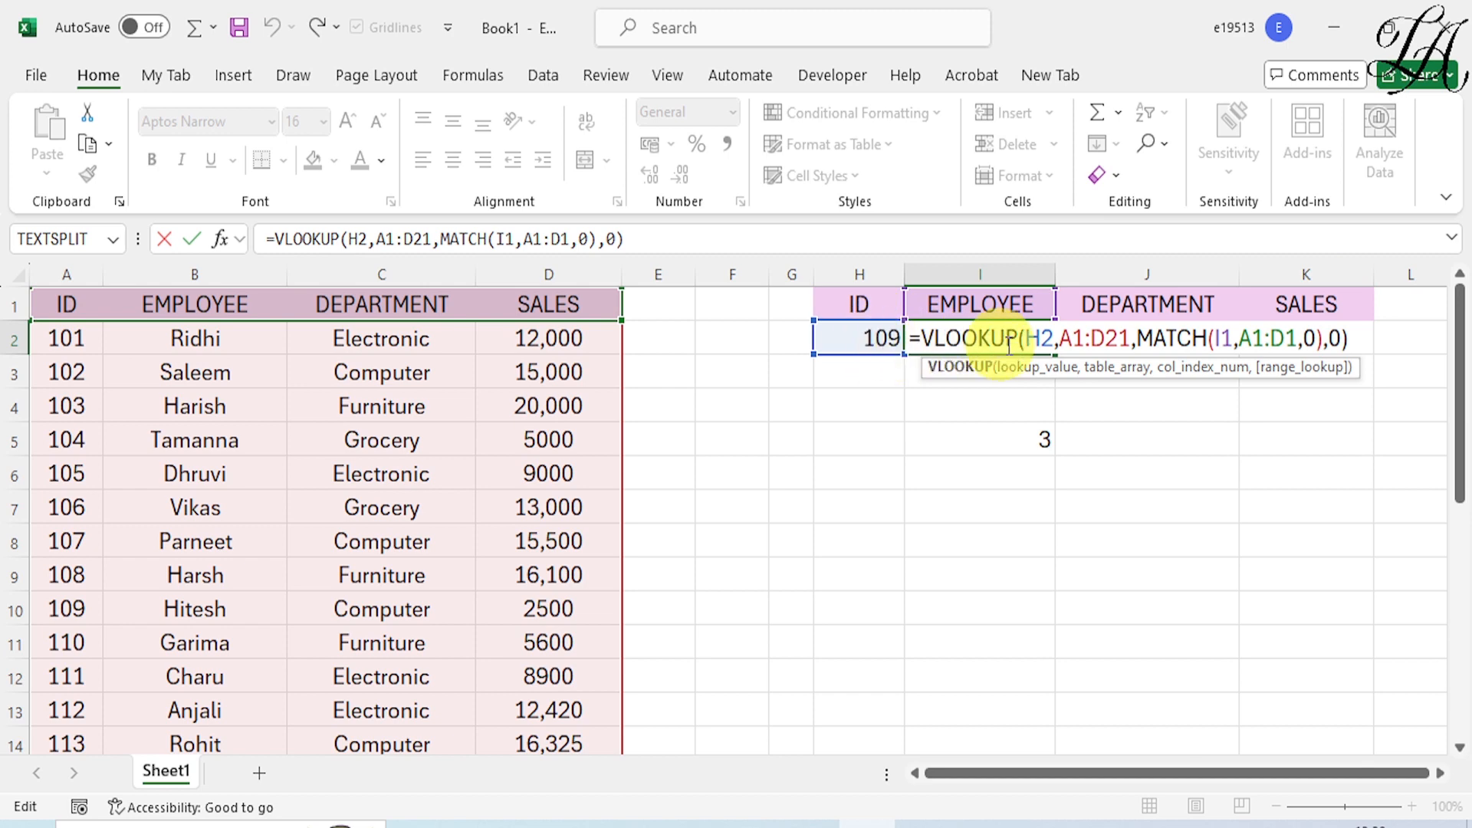
left_click(1037, 339)
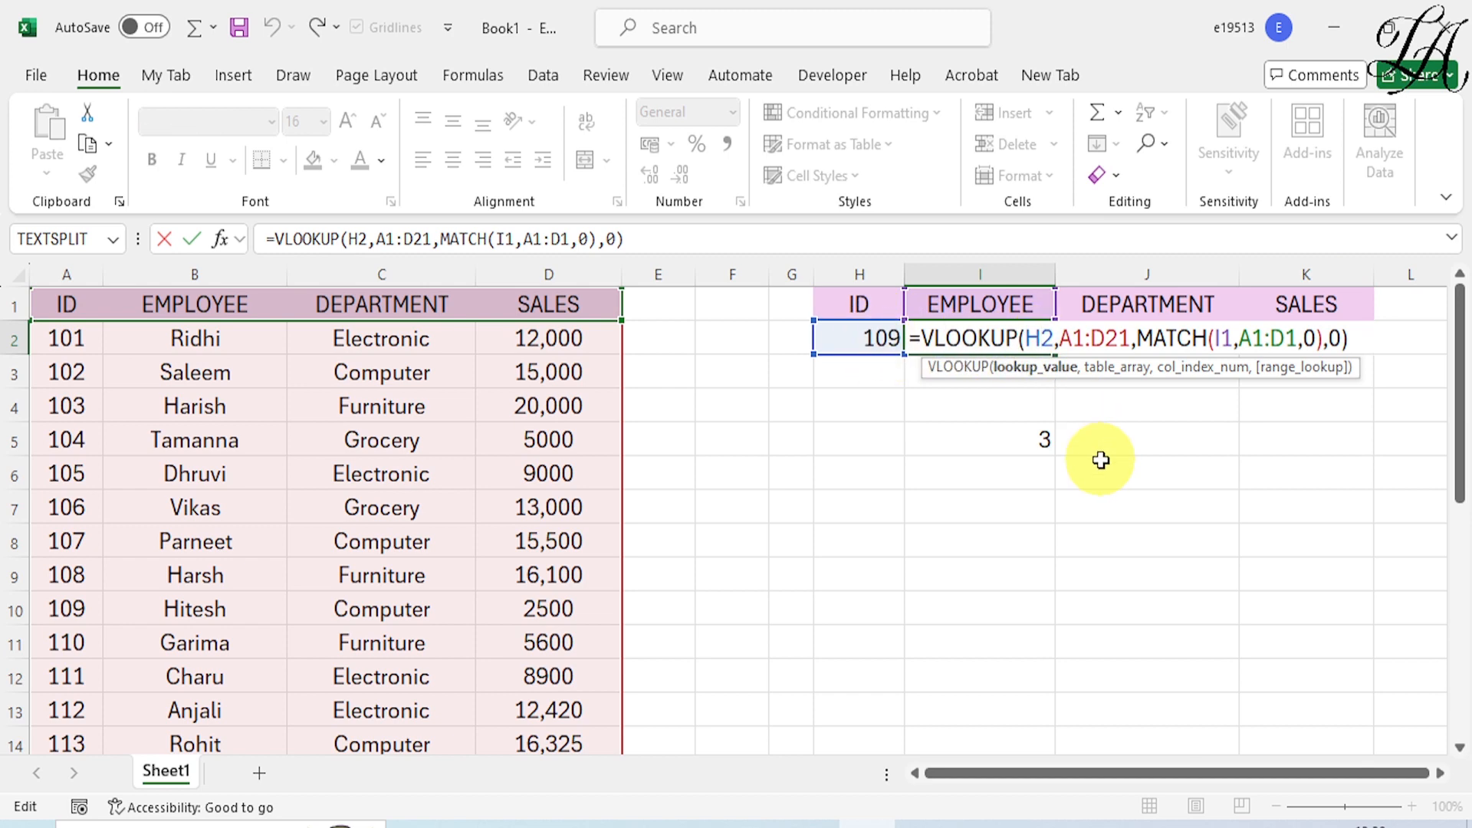
key("F4")
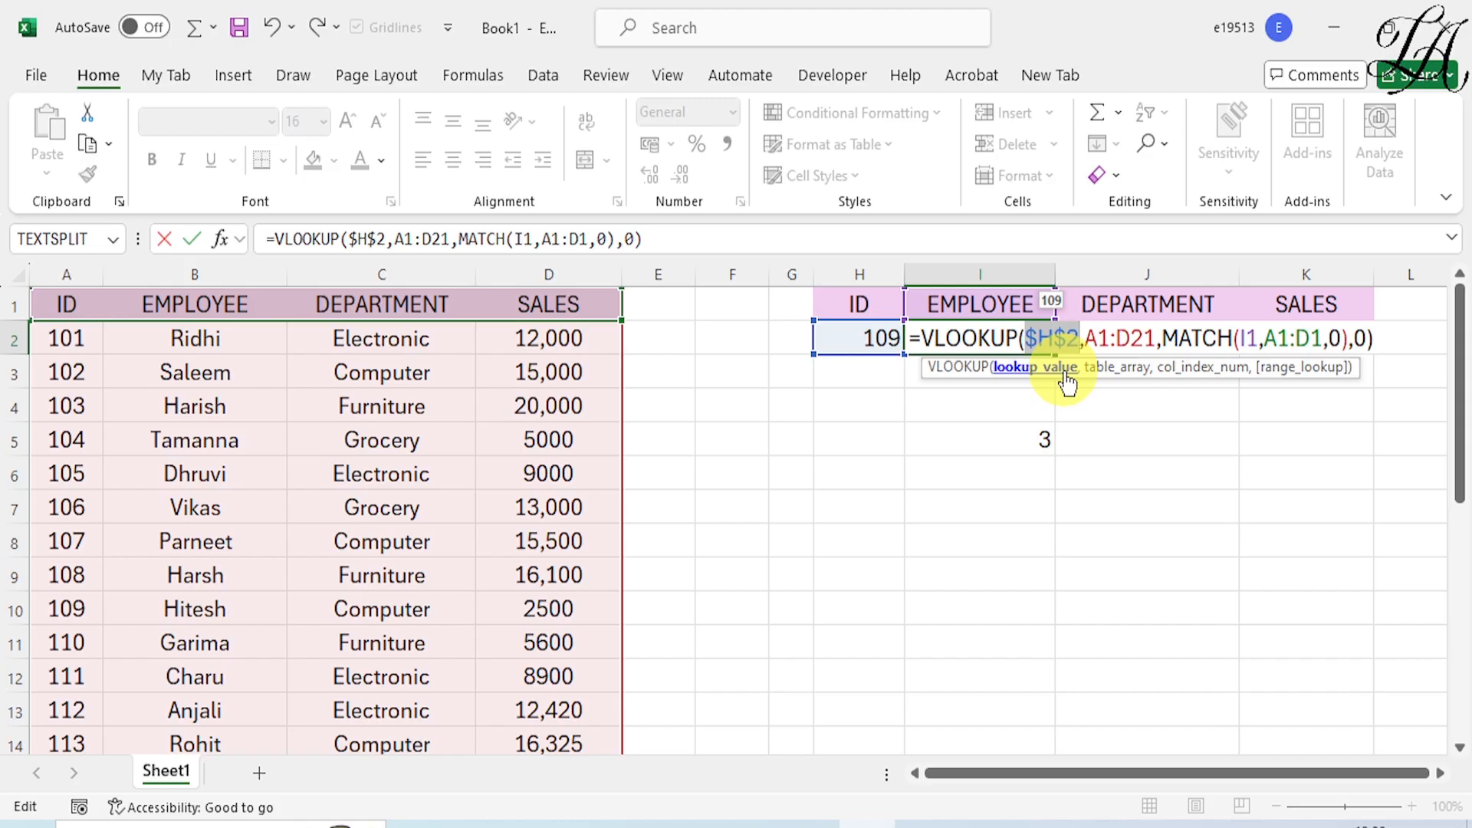
left_click(1099, 338)
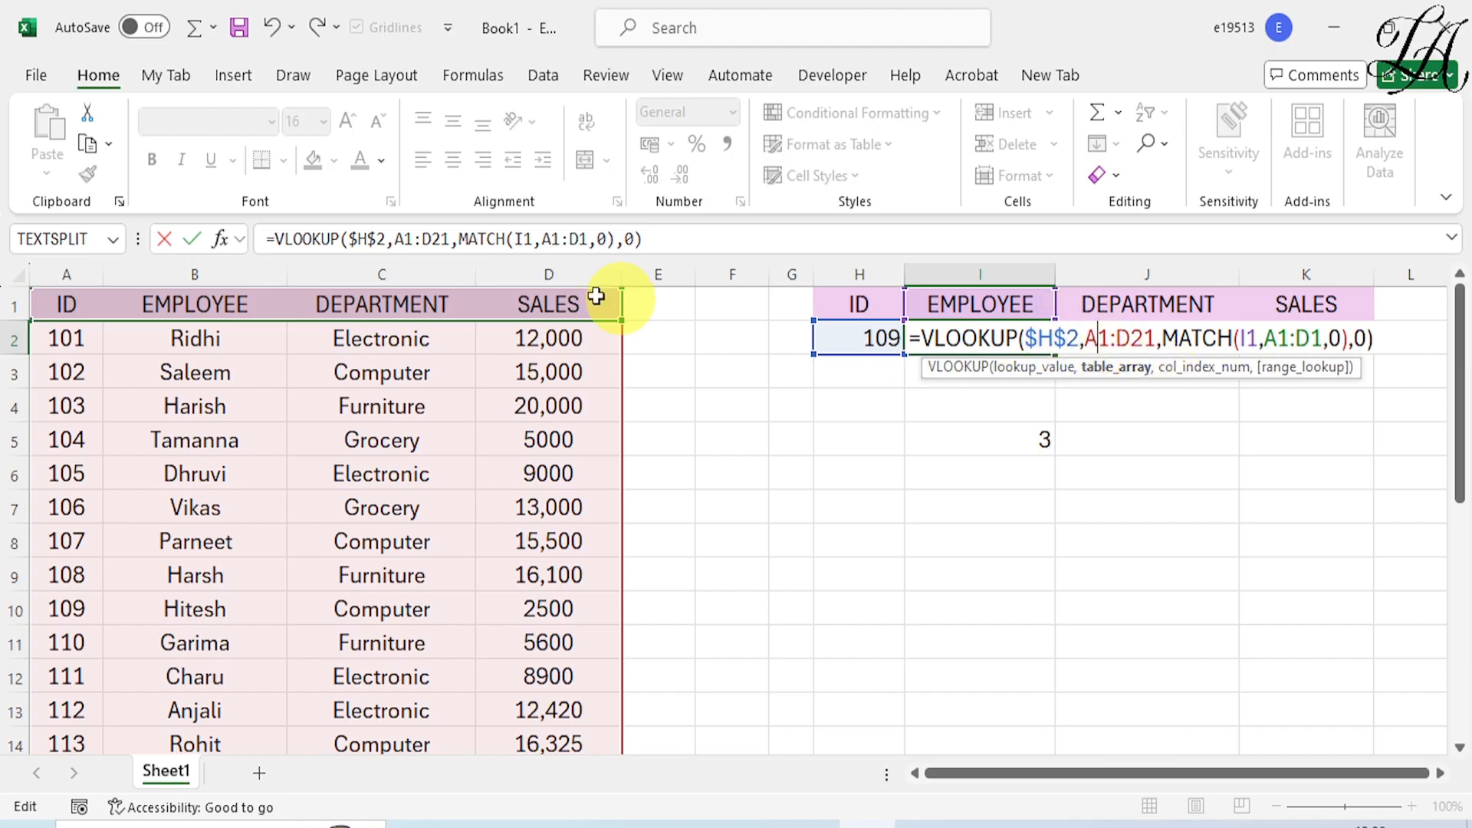
double_click(1102, 339)
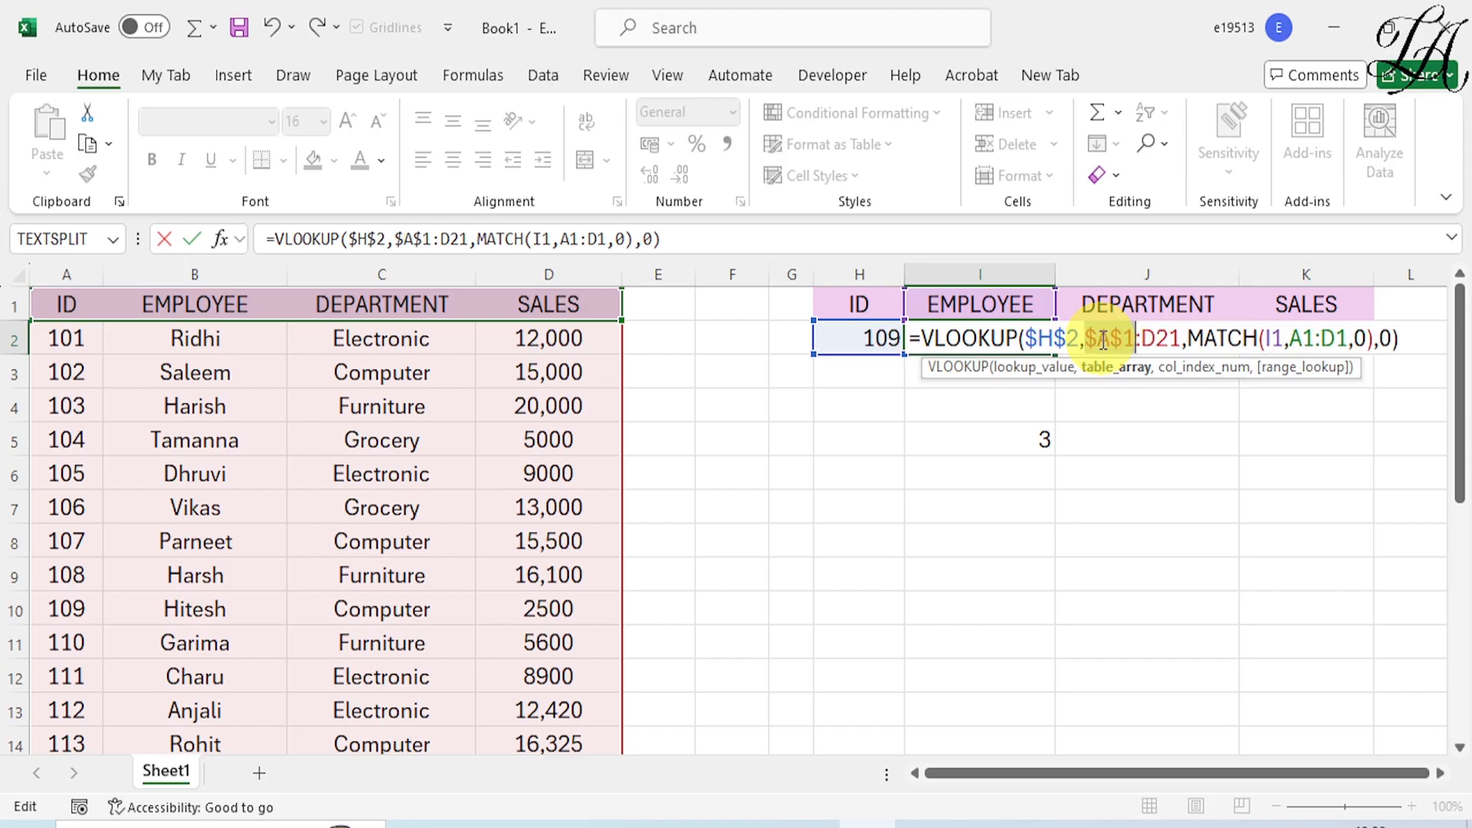
key("F4")
left_click(1161, 336)
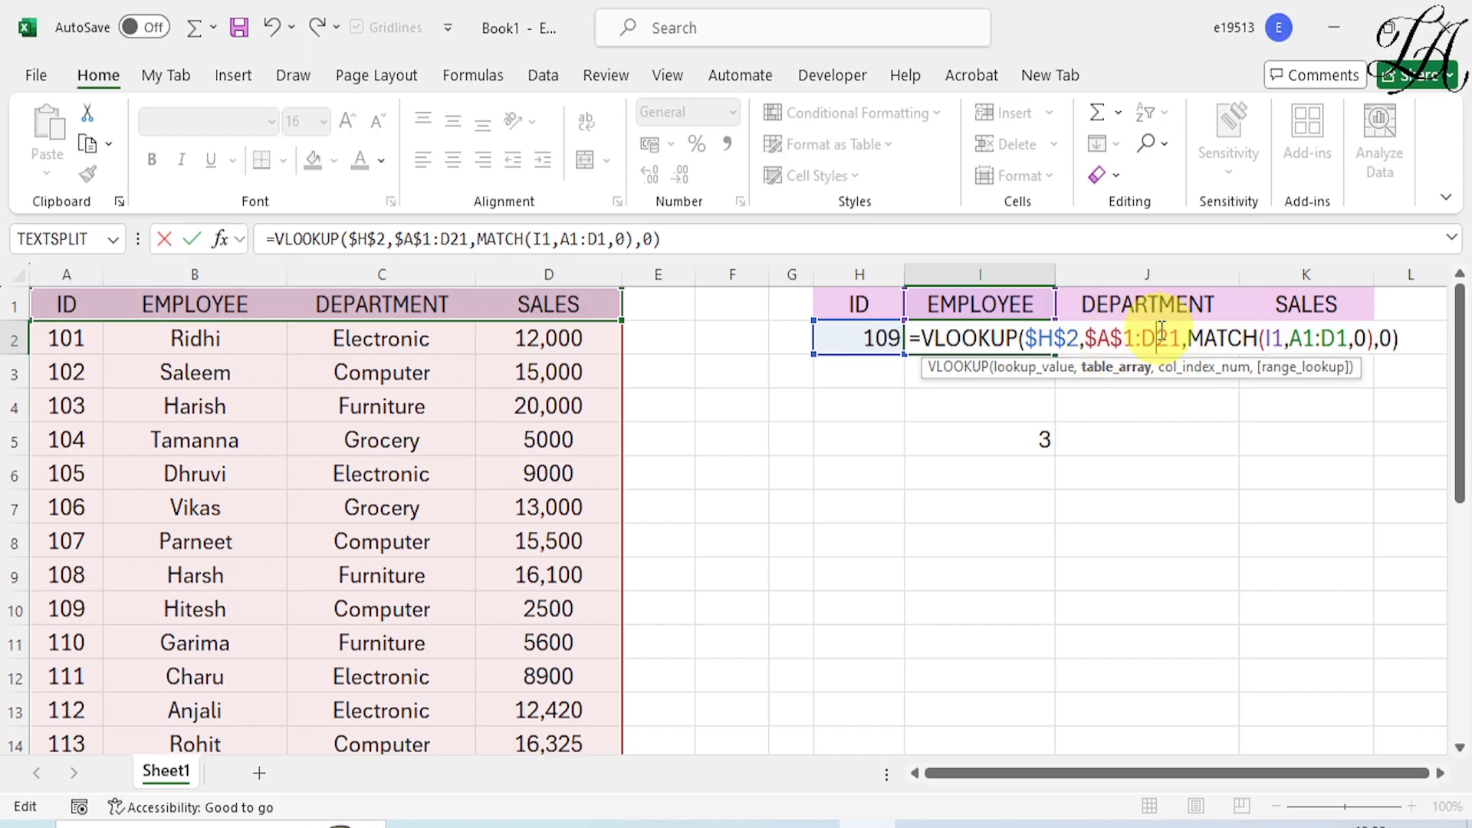
key("F4")
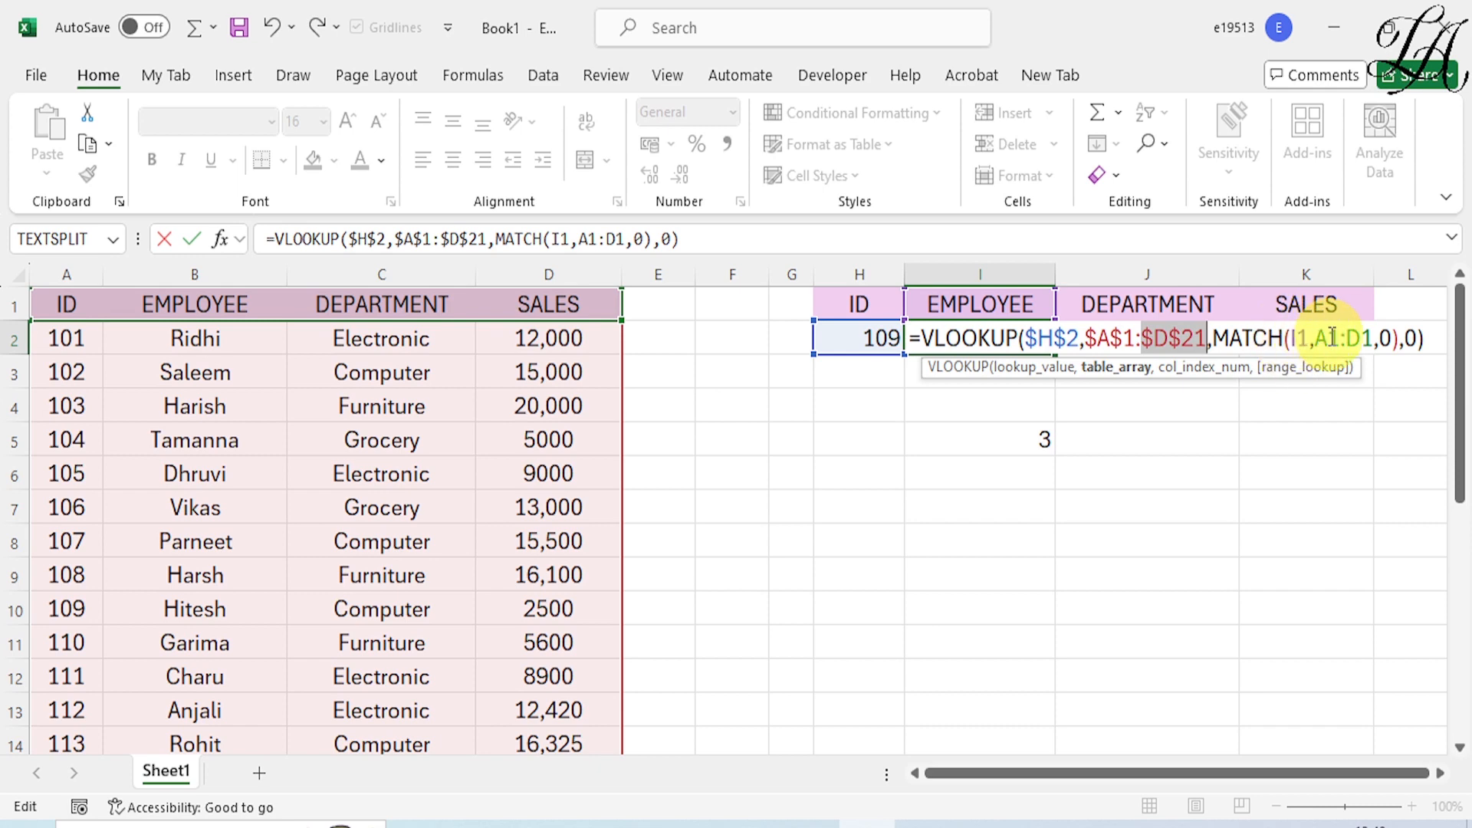
Make the nested MATCH lookup array absolute as $A$1:$D$1 and commit the I2 formula.
left_click(1411, 338)
left_click(1338, 339)
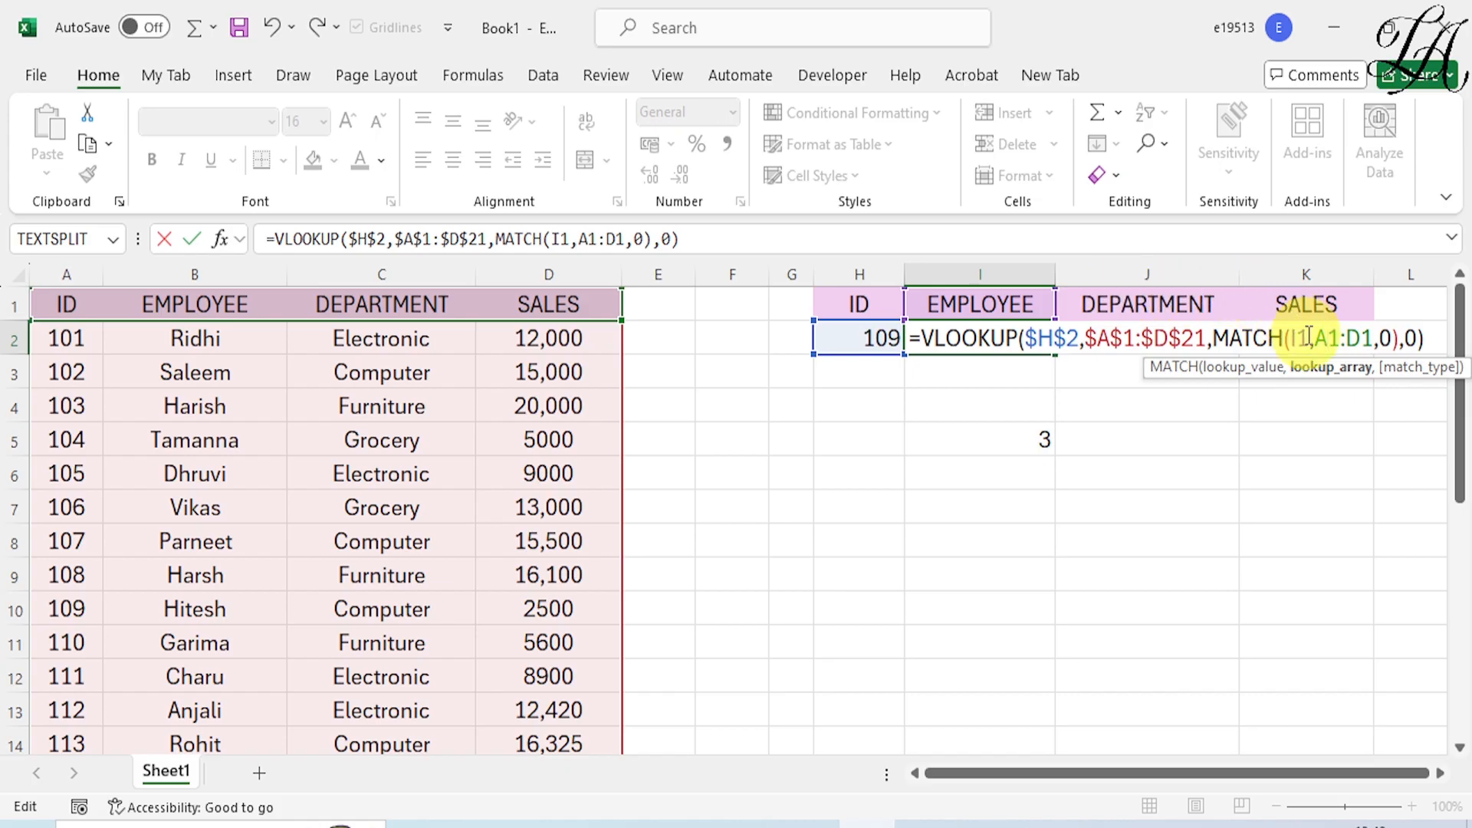
key("F4")
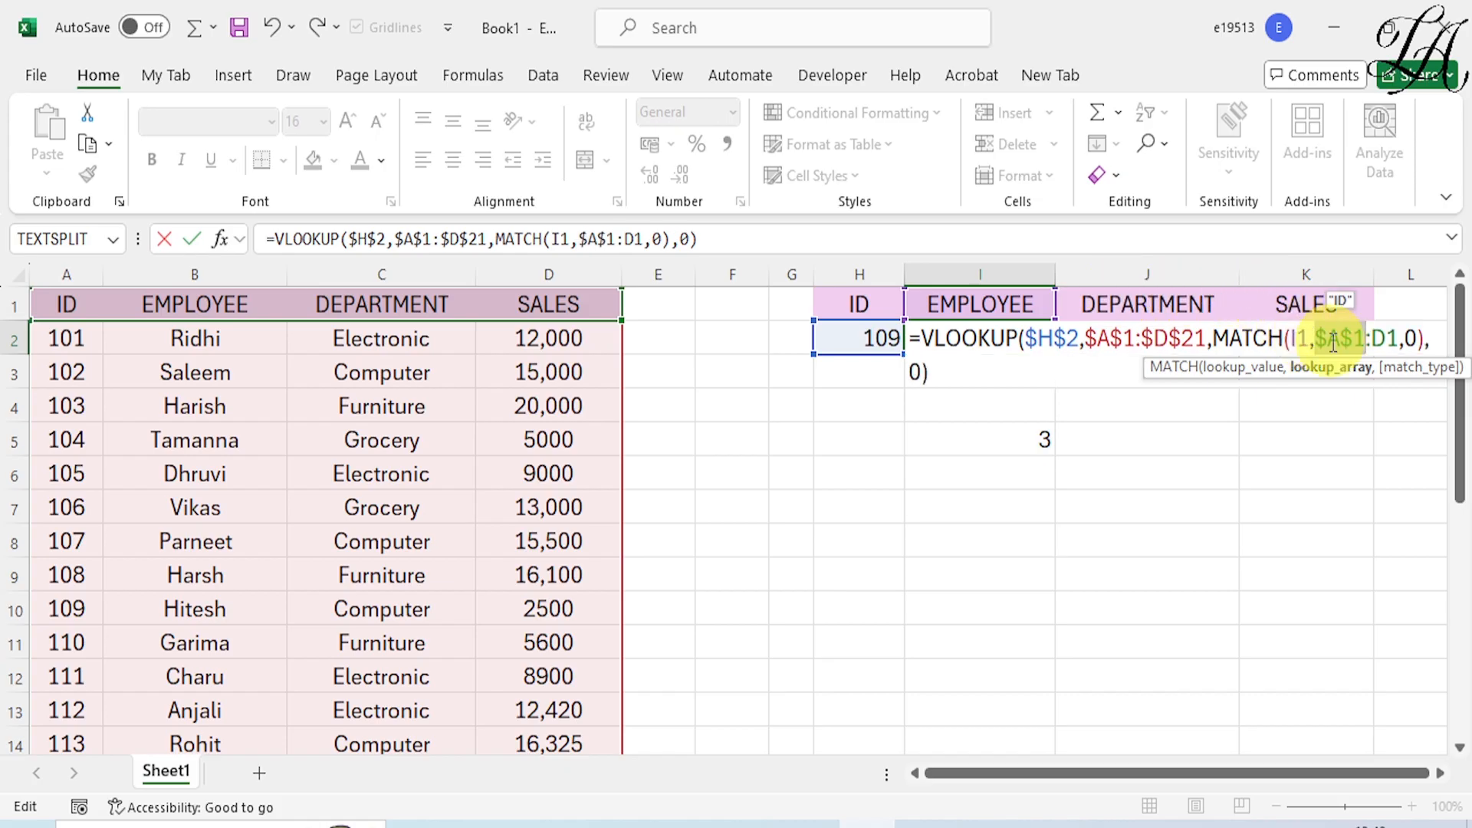
left_click(1392, 343)
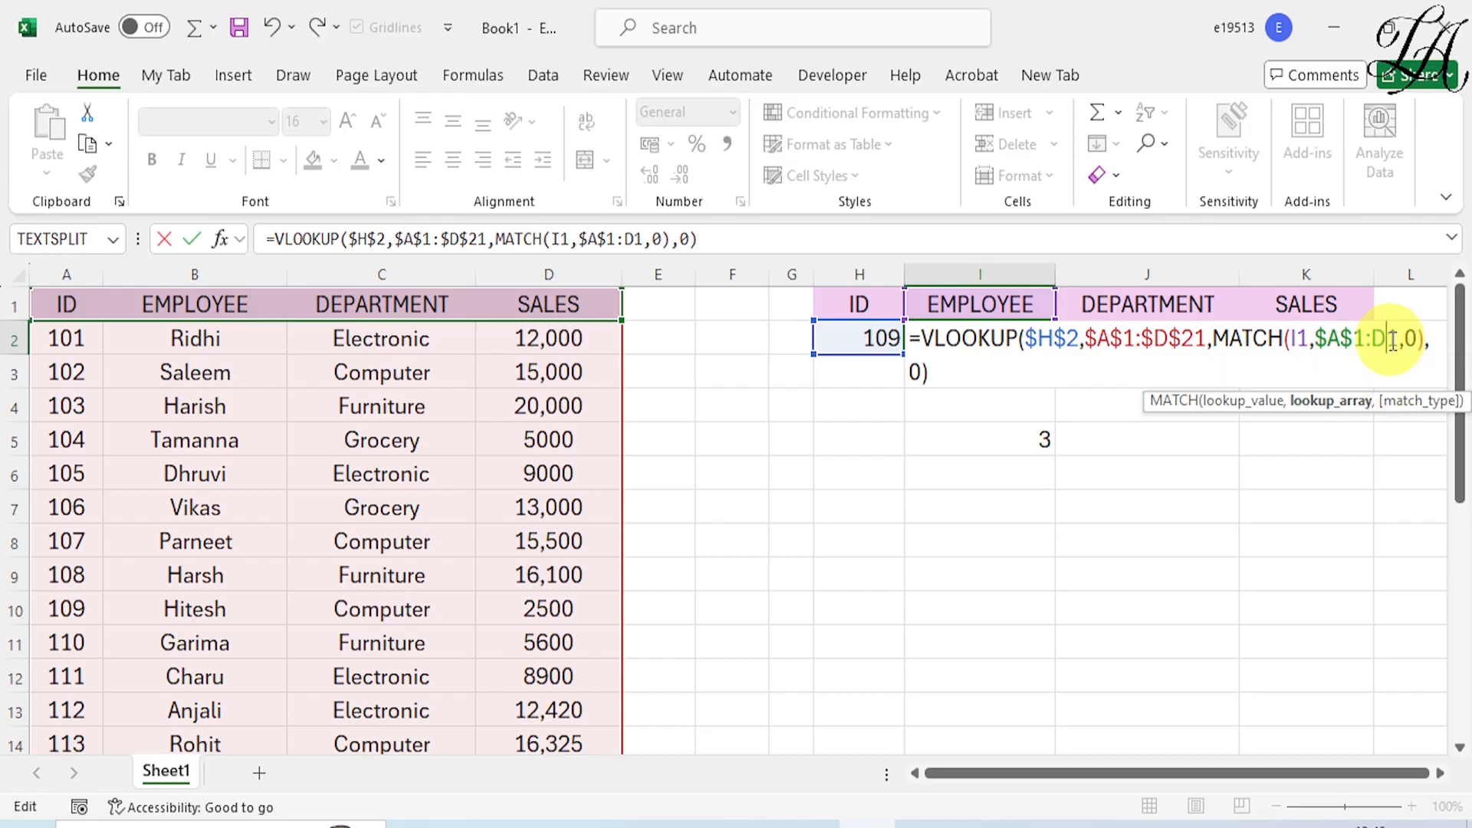
key("F4")
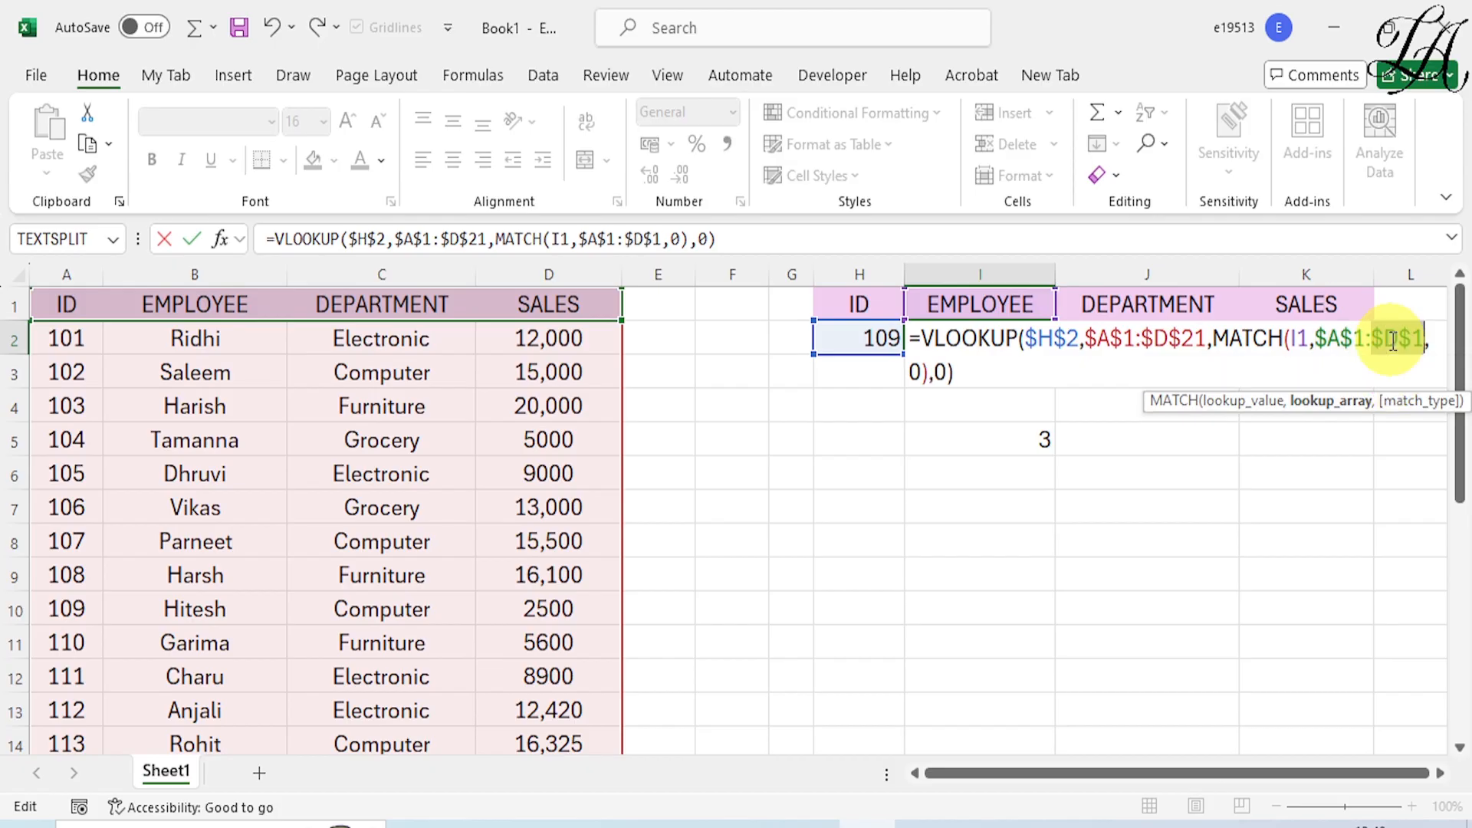
key("Return")
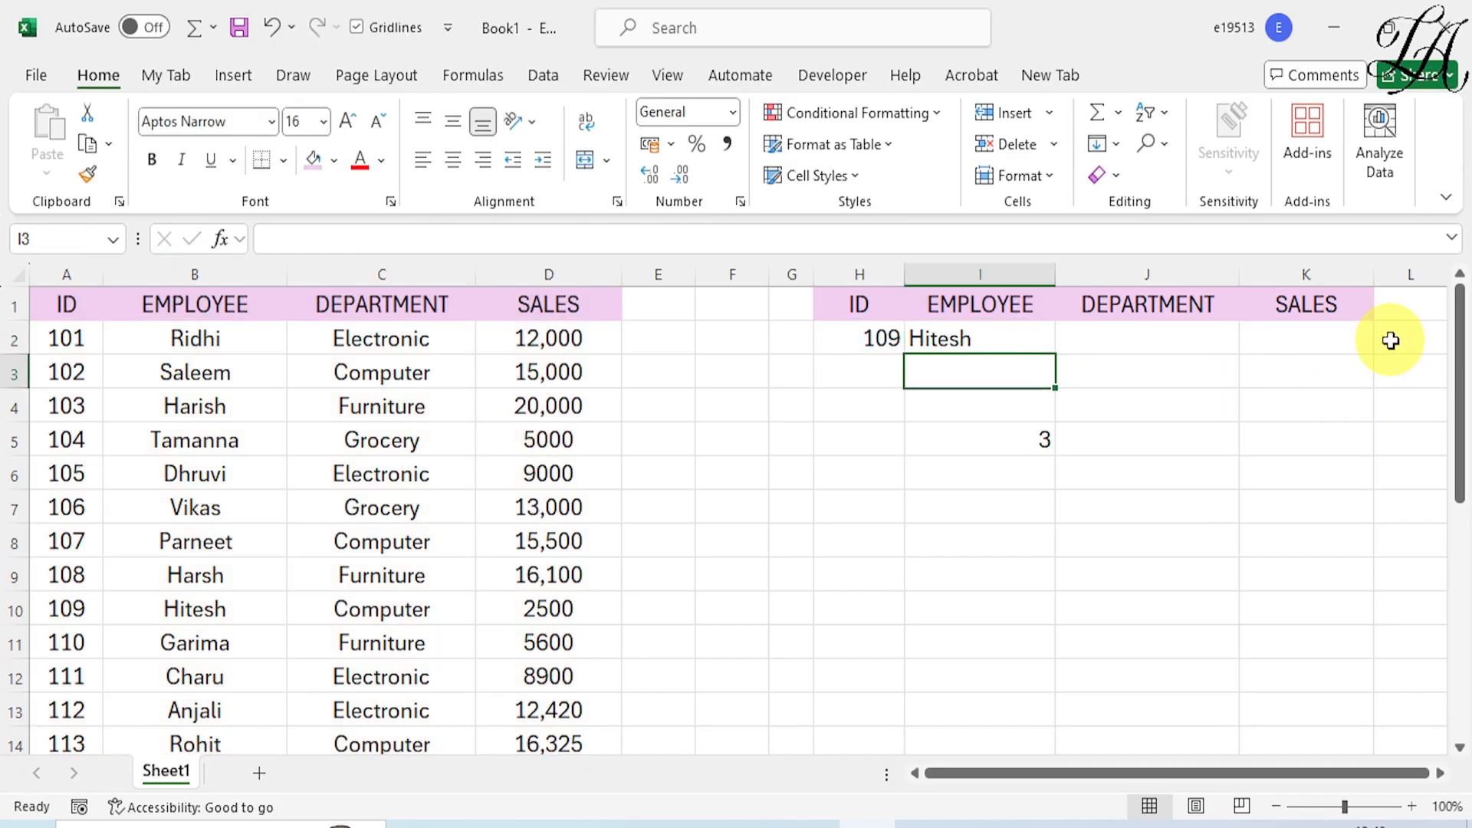
Fill the I2 formula across to K2 and compare the results with the source row for ID 109.
left_click(1049, 340)
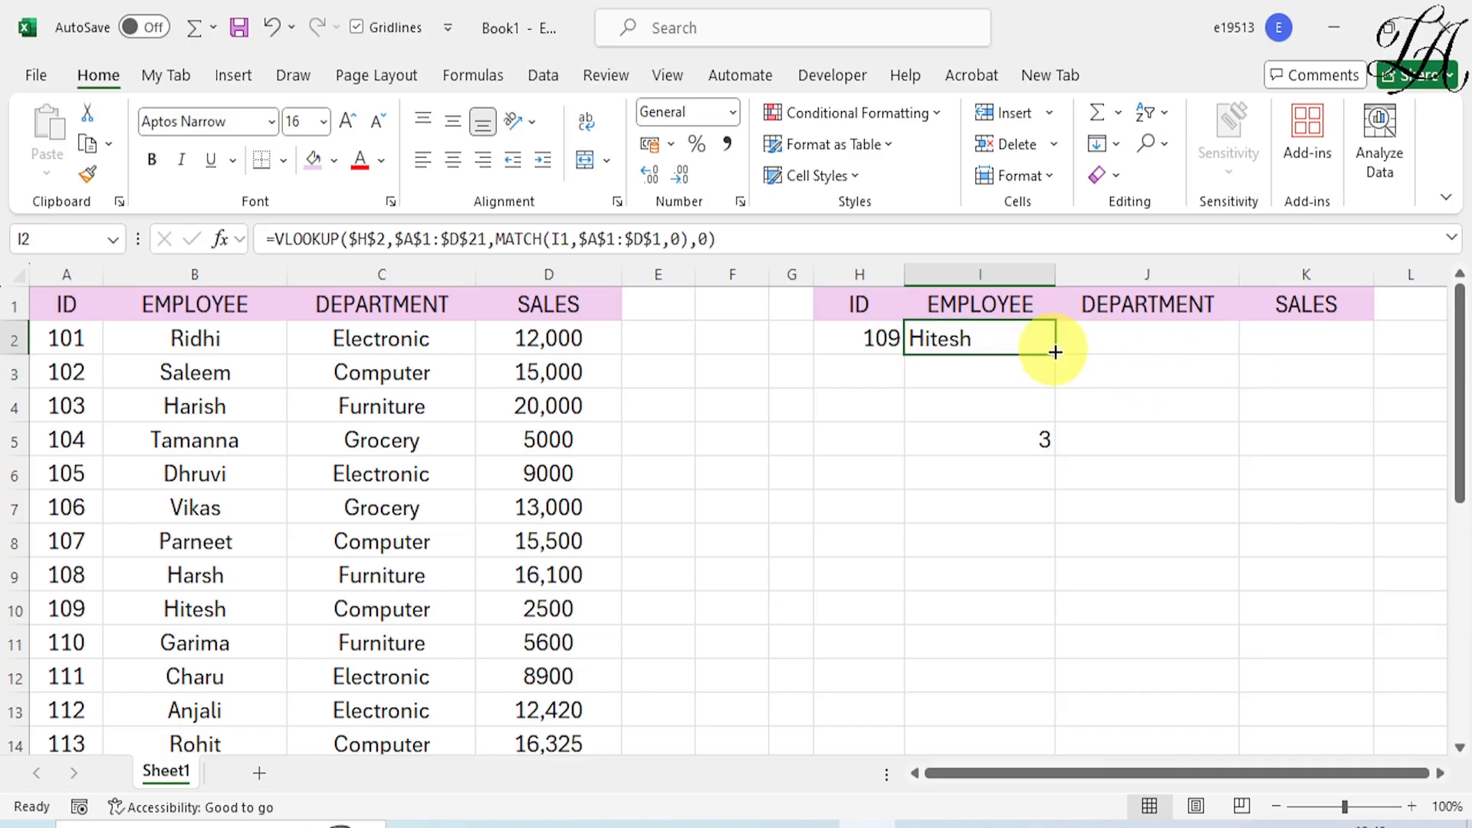
left_click_drag(1056, 352, 1335, 353)
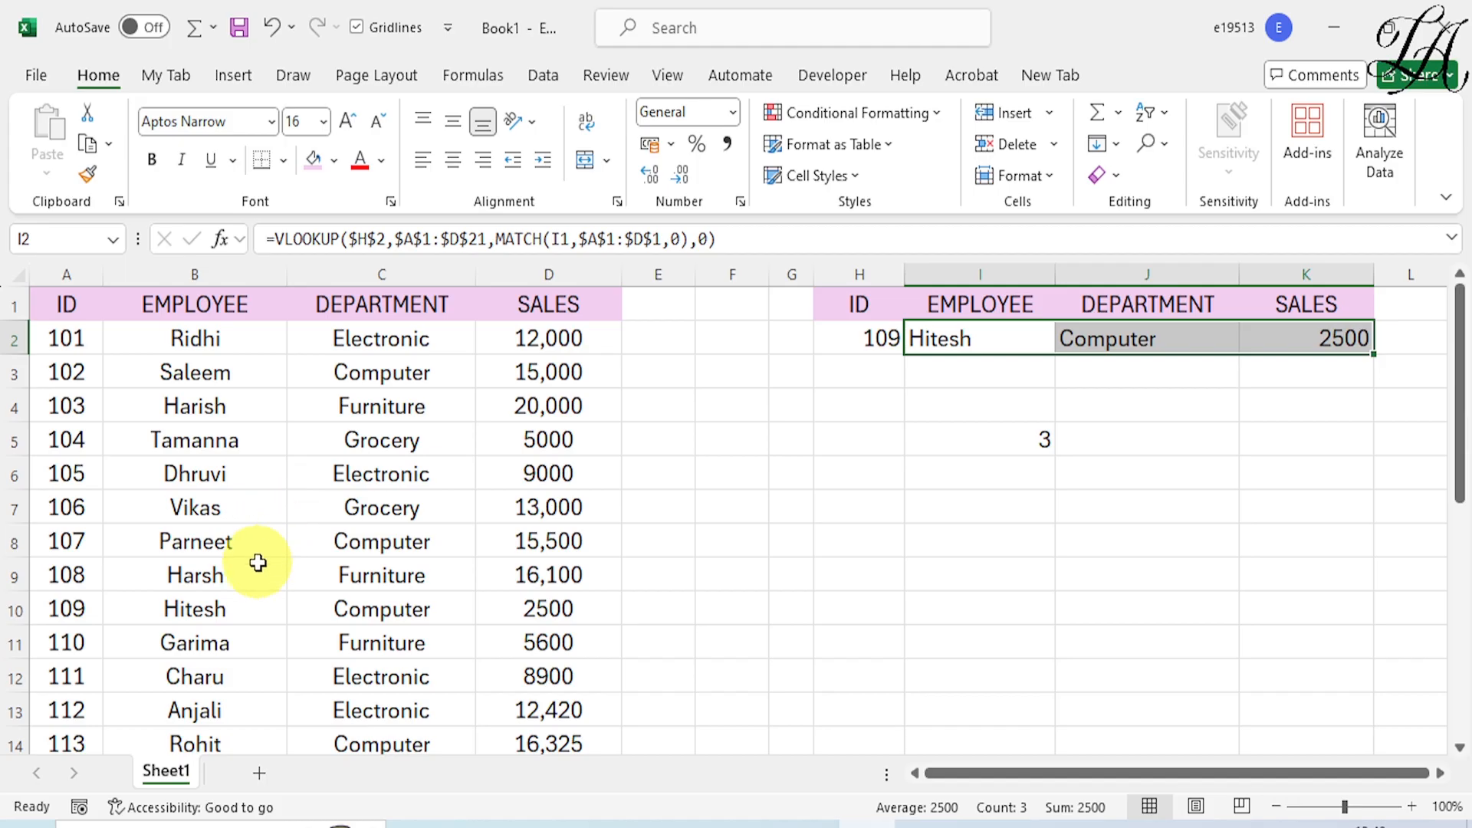
left_click(398, 614)
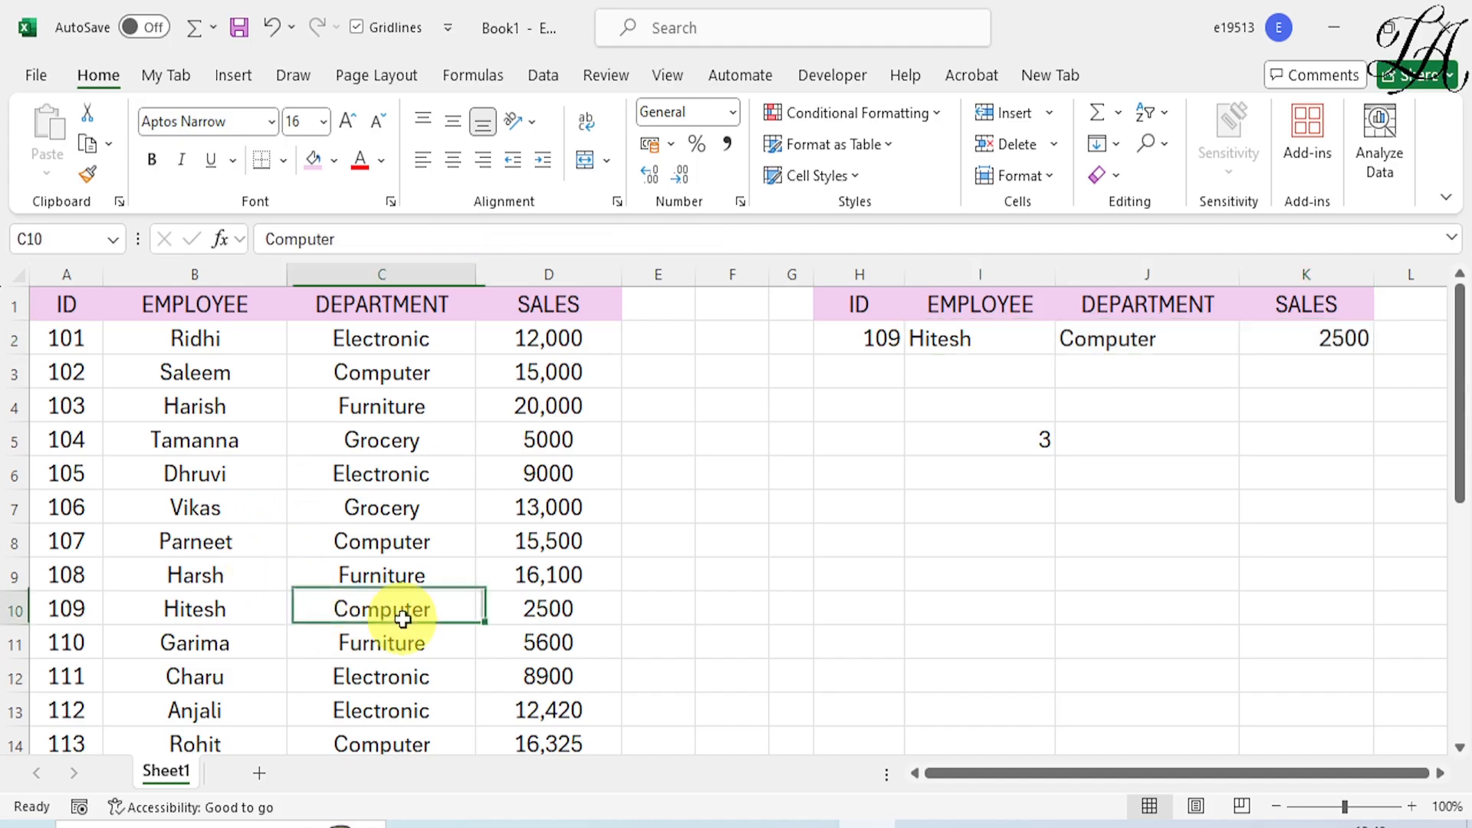
left_click_drag(98, 609, 530, 610)
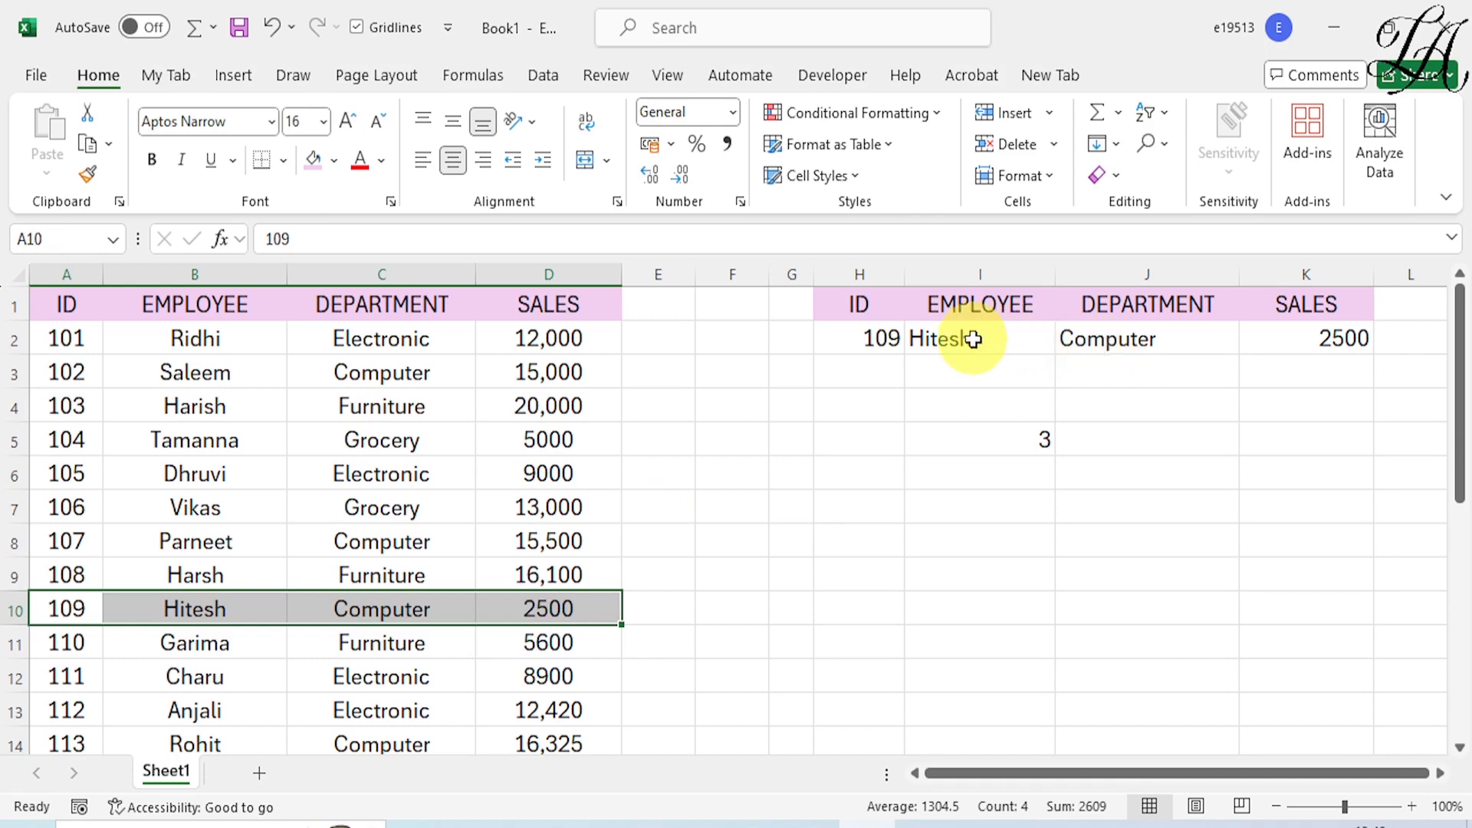
left_click_drag(969, 338, 1303, 344)
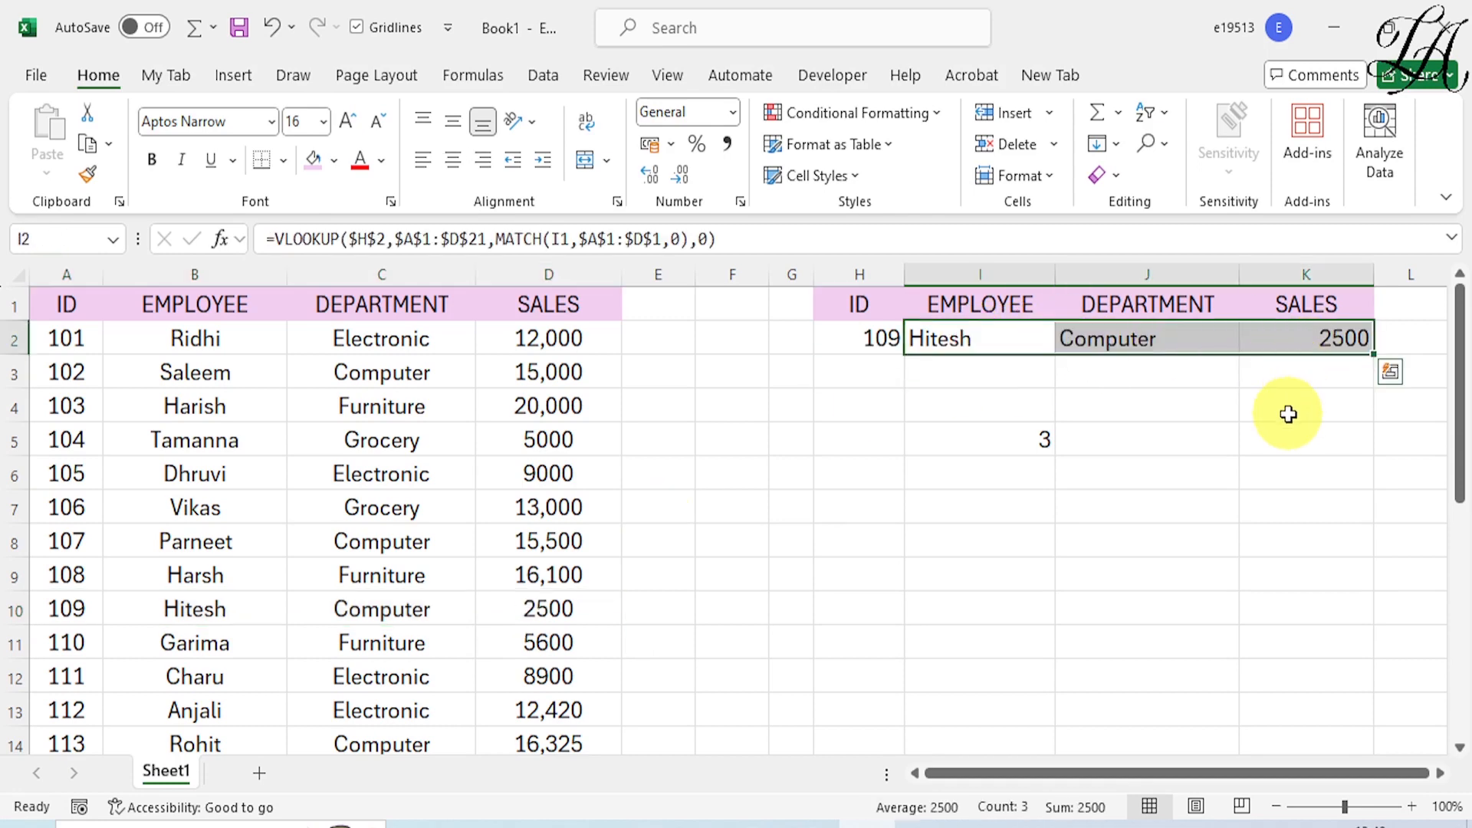
Set the lookup ID in H2 to 103 to test the filled formulas.
left_click(861, 339)
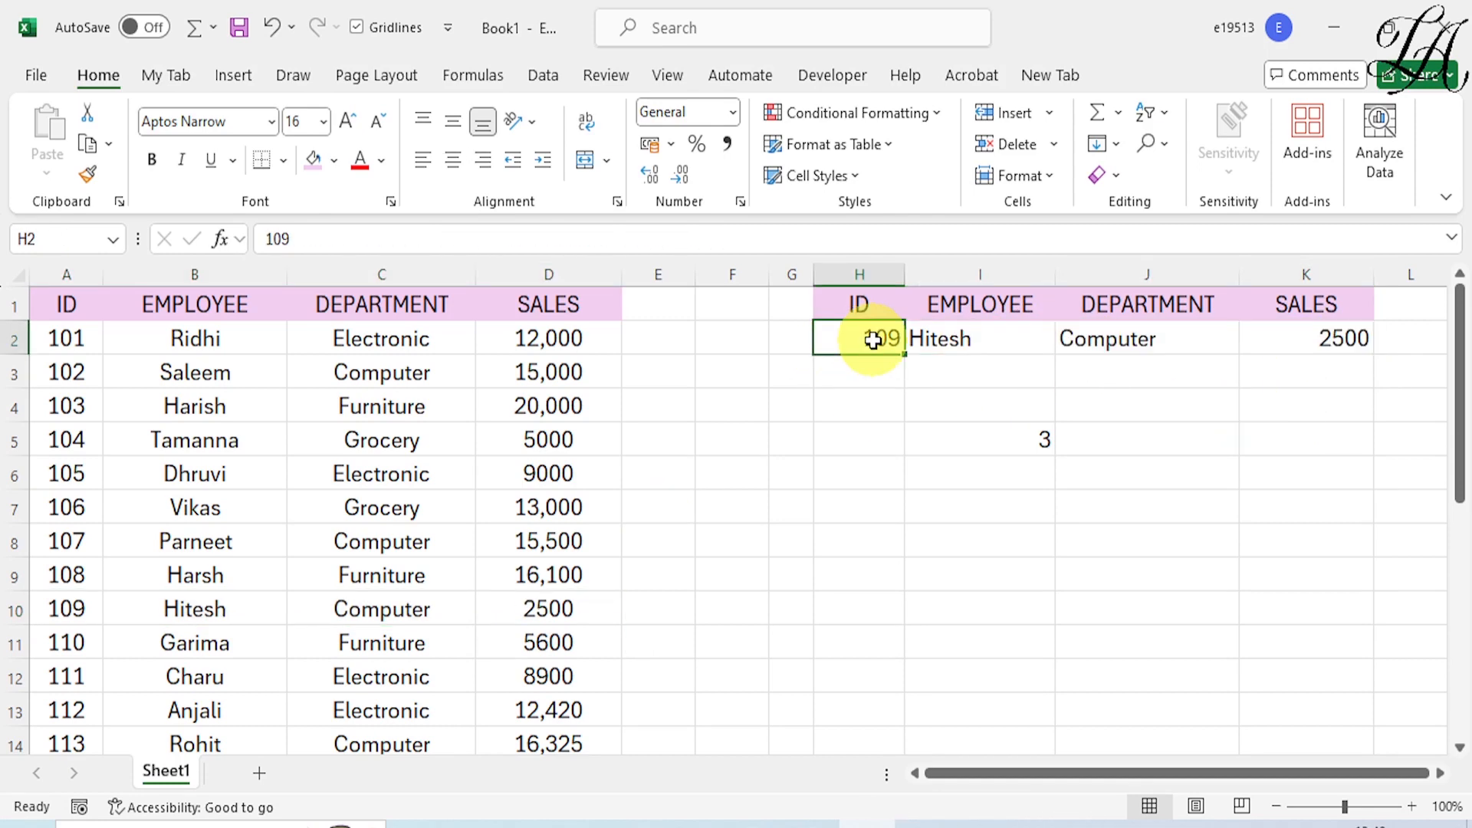
type("103")
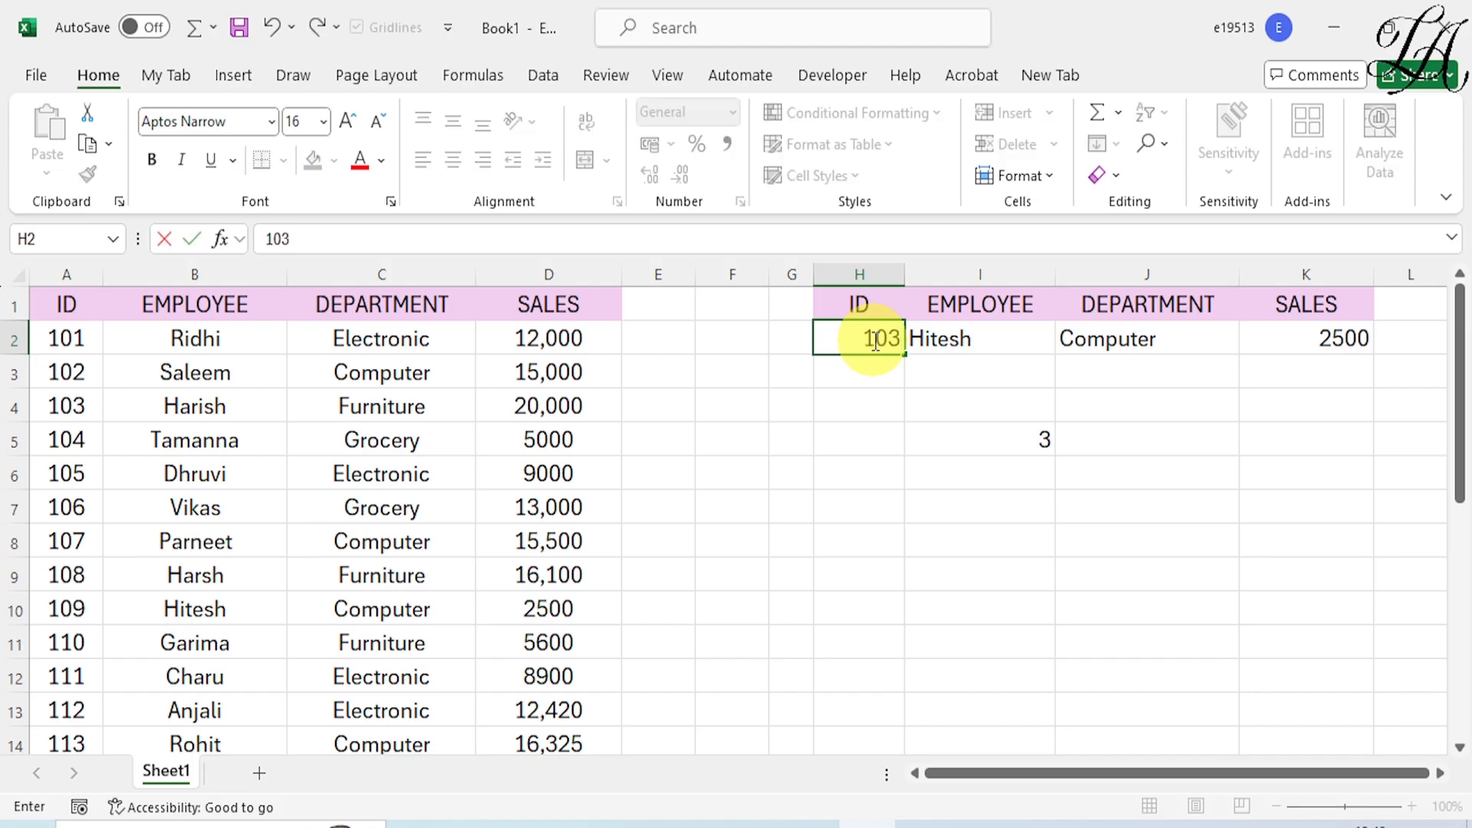
key("Return")
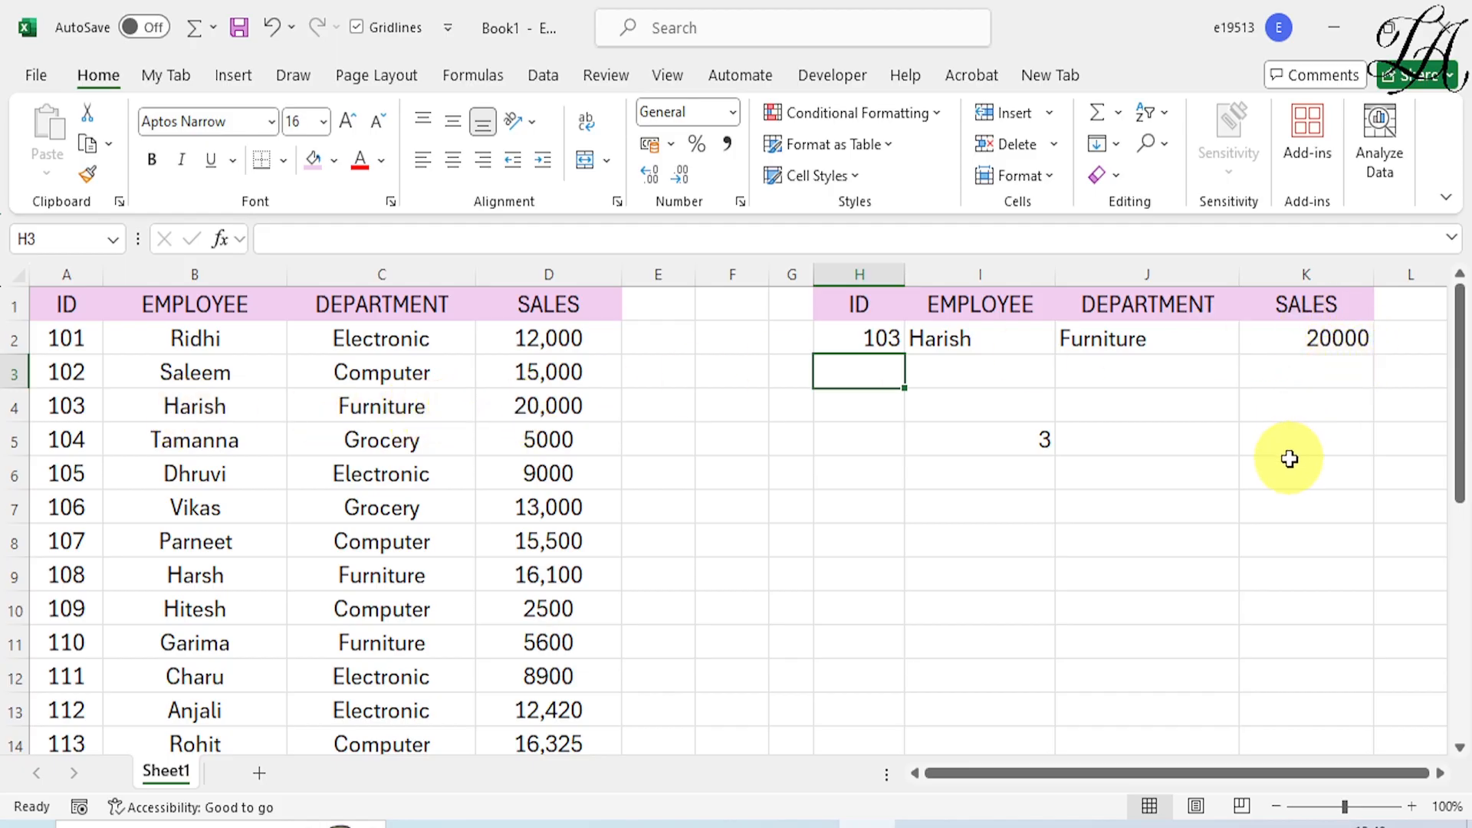
Set the lookup ID in H2 to 118 and compare the results in I2:K2 with the source row for that ID.
left_click(884, 338)
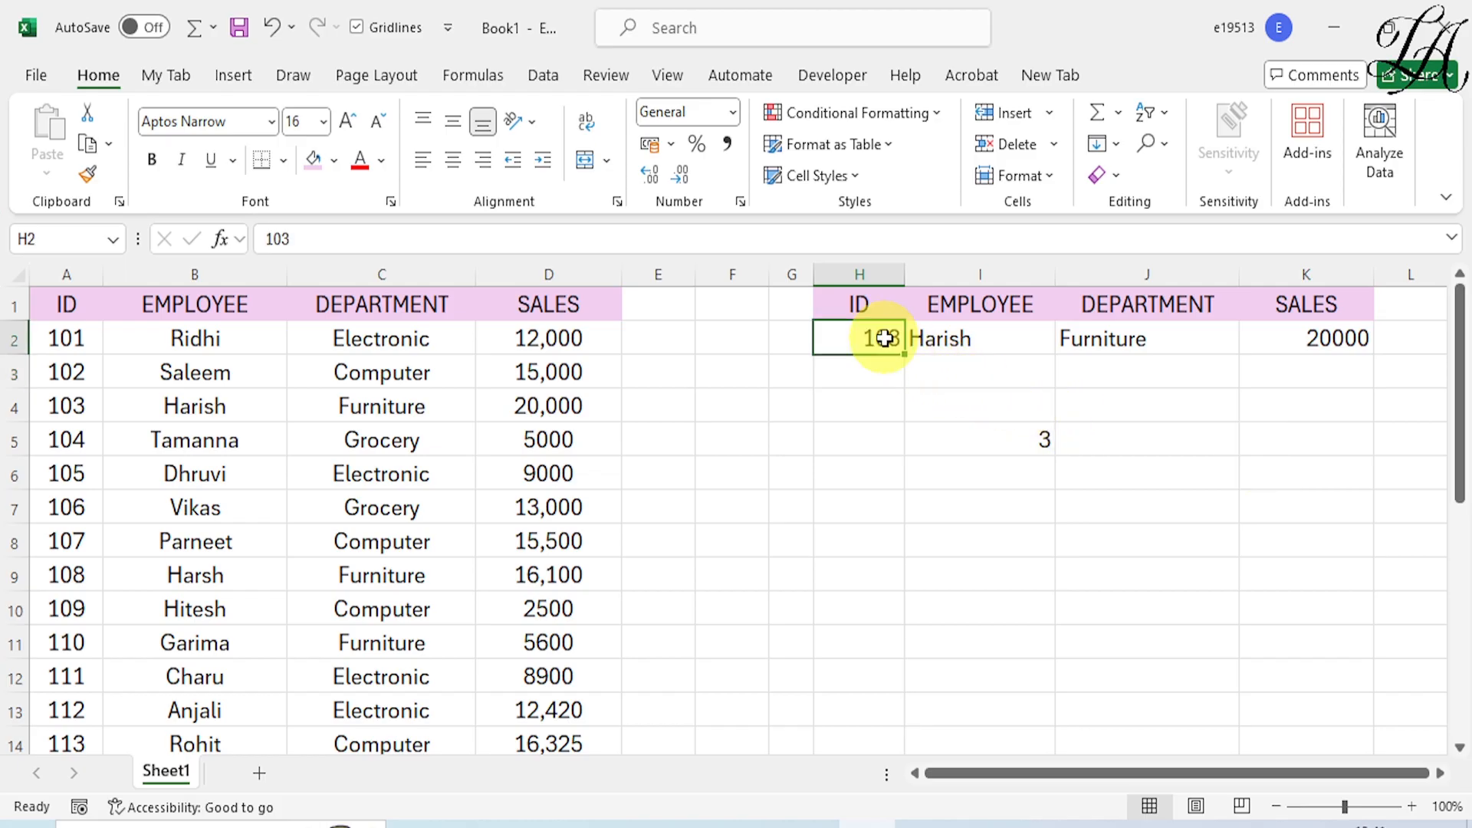
type("118")
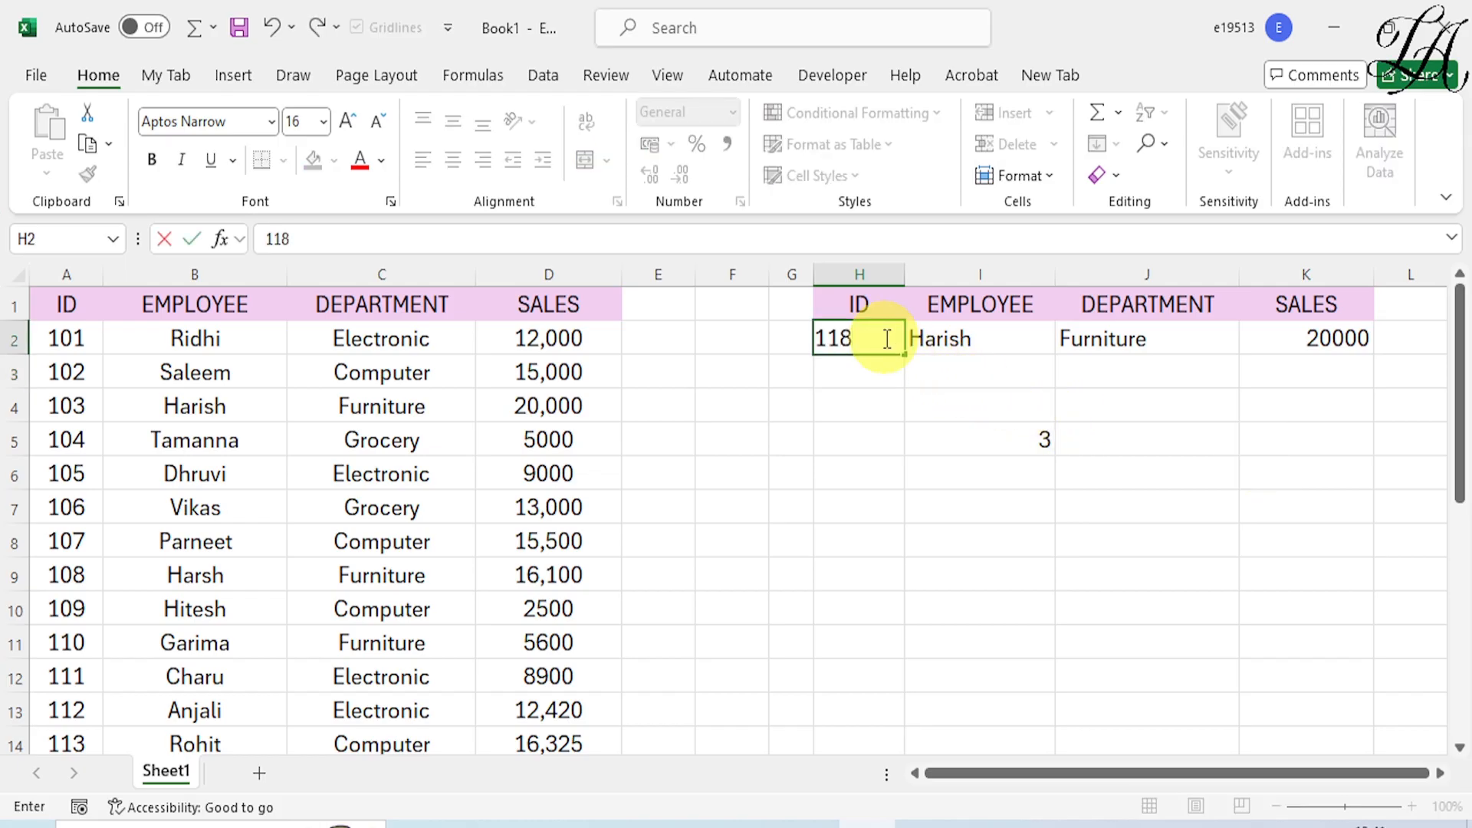
key("Return")
scroll(427, 565, "down", 3)
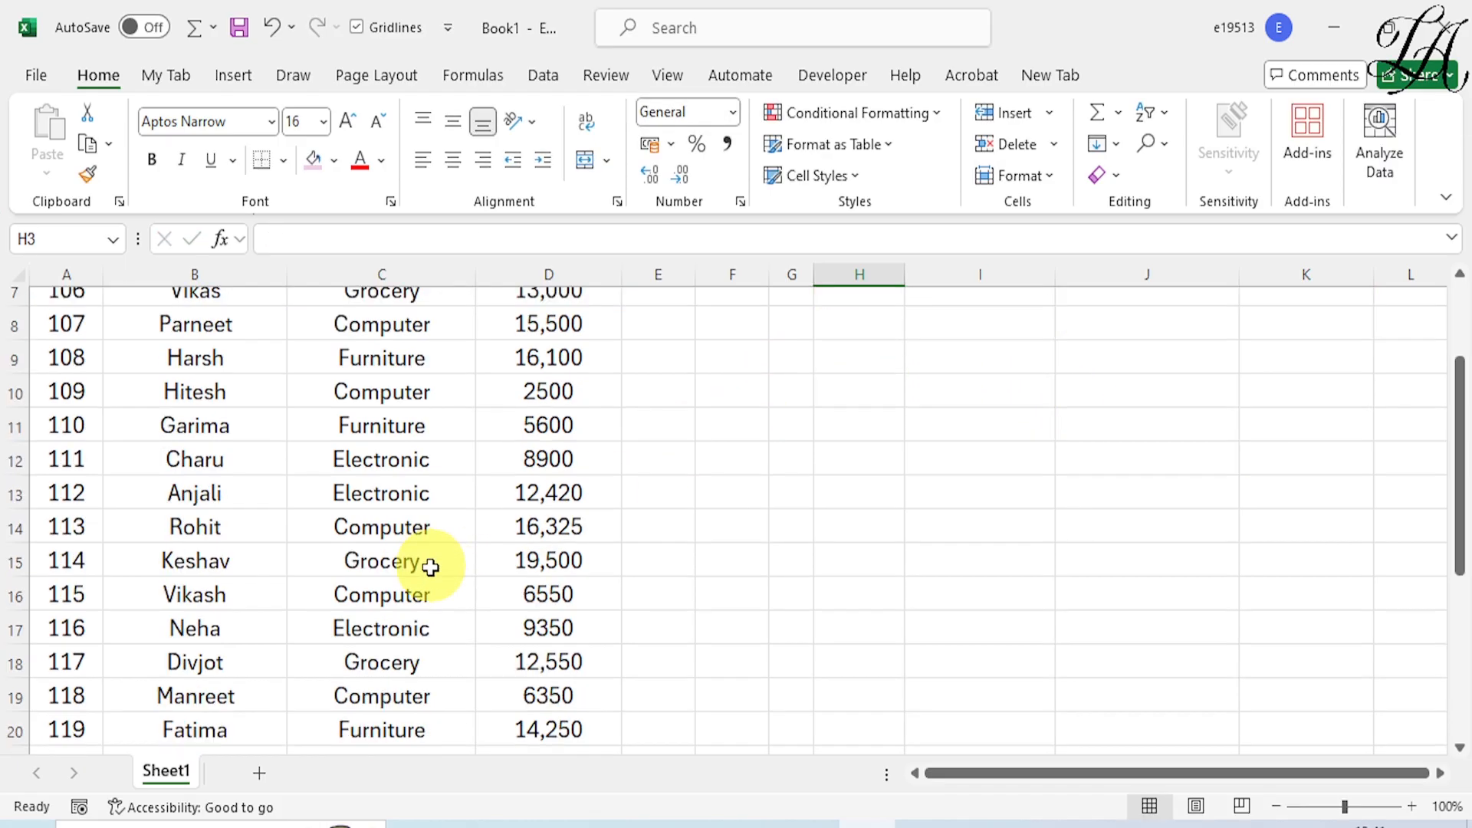
left_click_drag(142, 624, 529, 622)
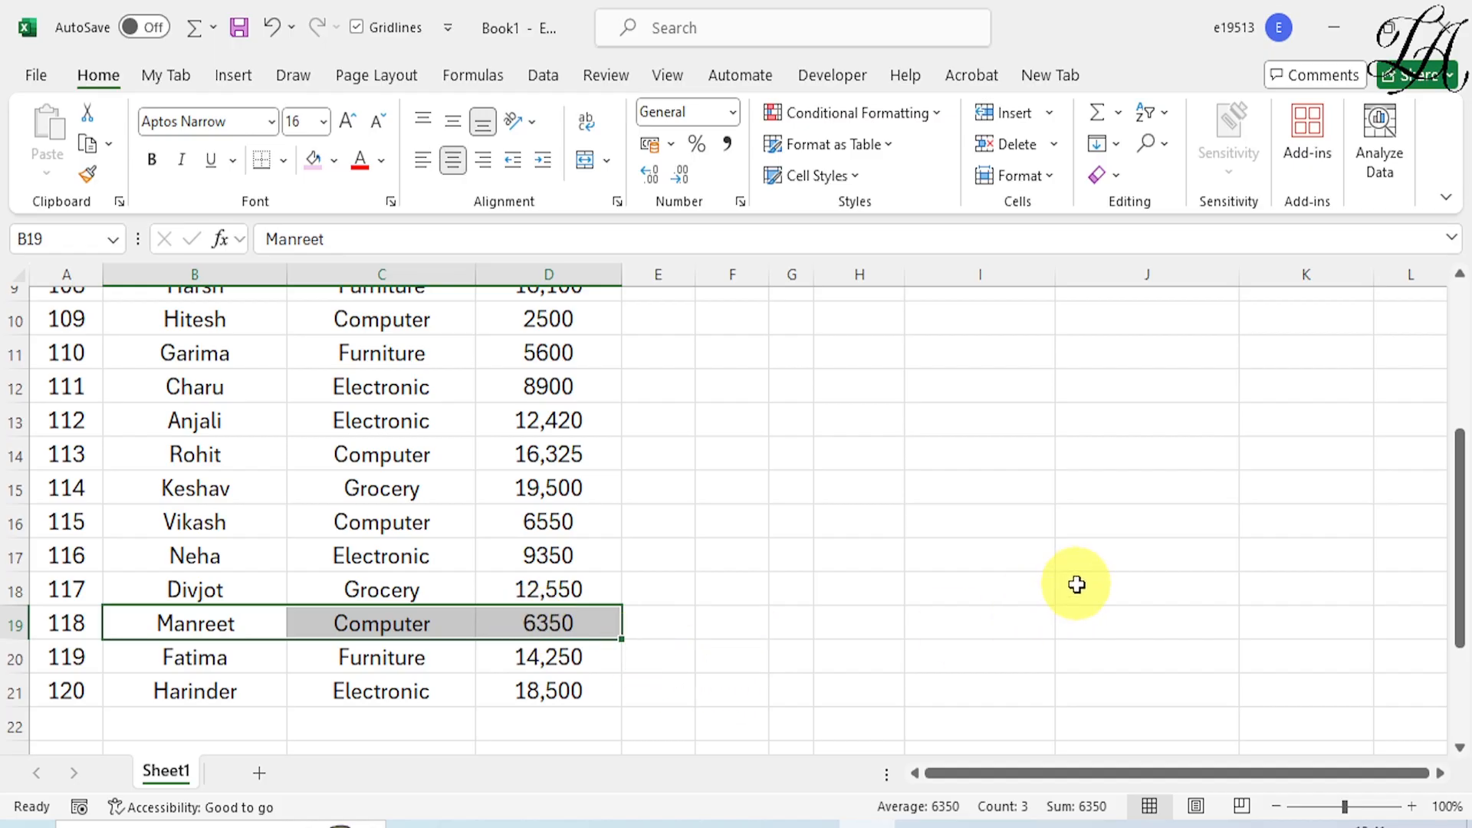
scroll(1082, 575, "up", 3)
left_click(1348, 337)
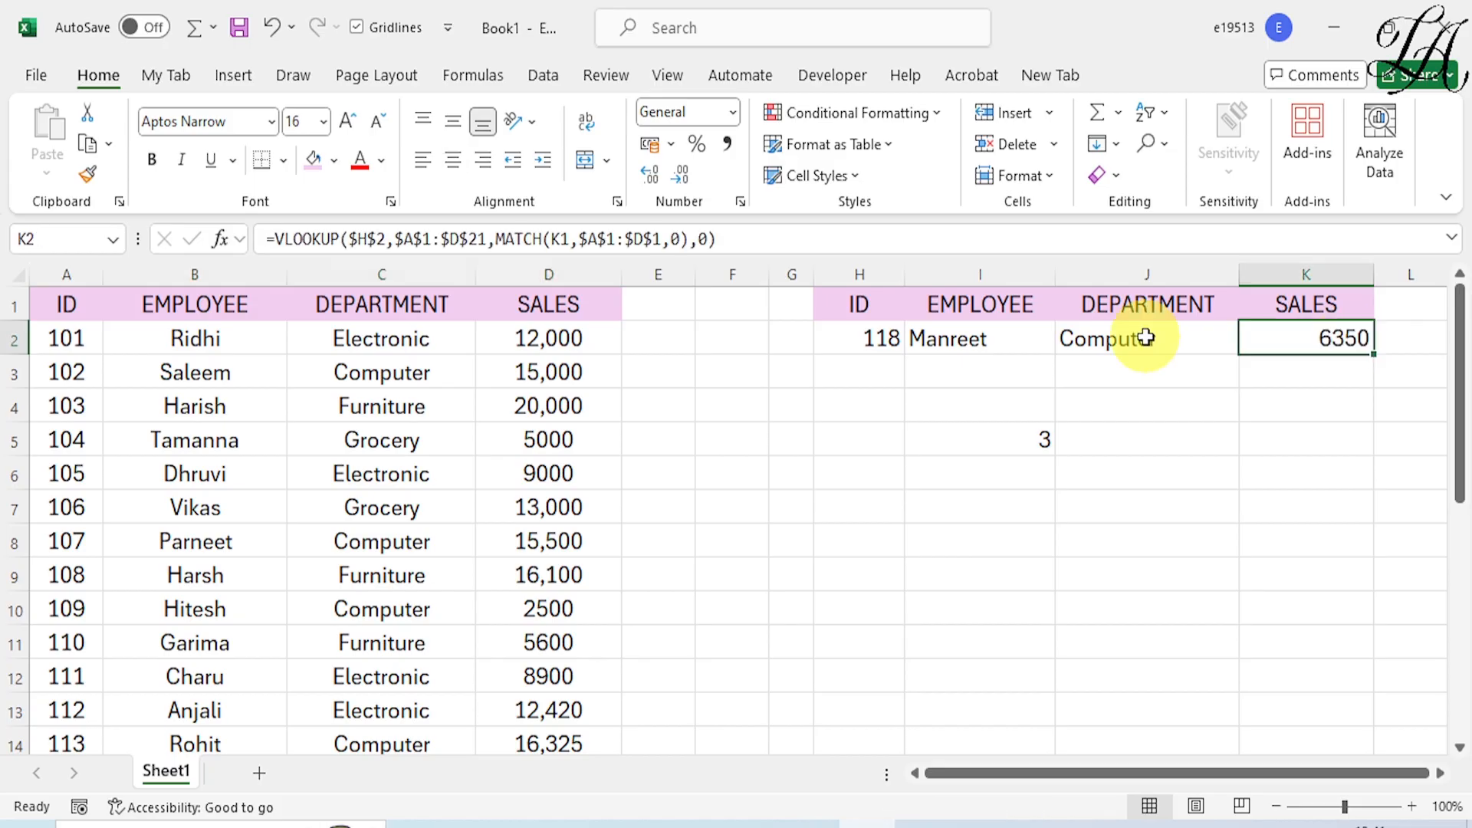
left_click(1138, 337)
left_click(991, 340)
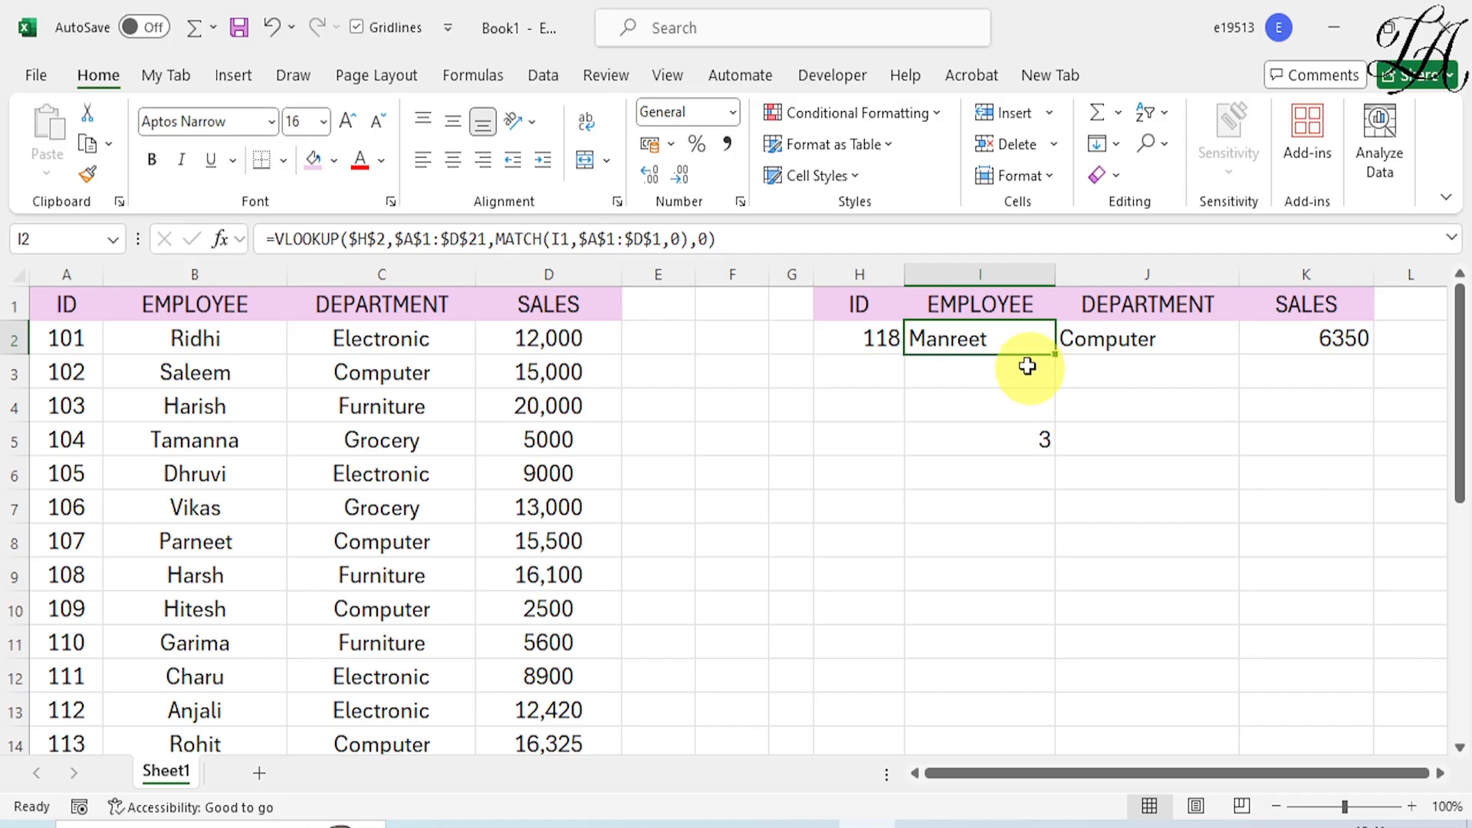
Clear the lookup formulas from the Employee, Department and Sales cells I2:K2.
left_click_drag(1002, 338, 1252, 340)
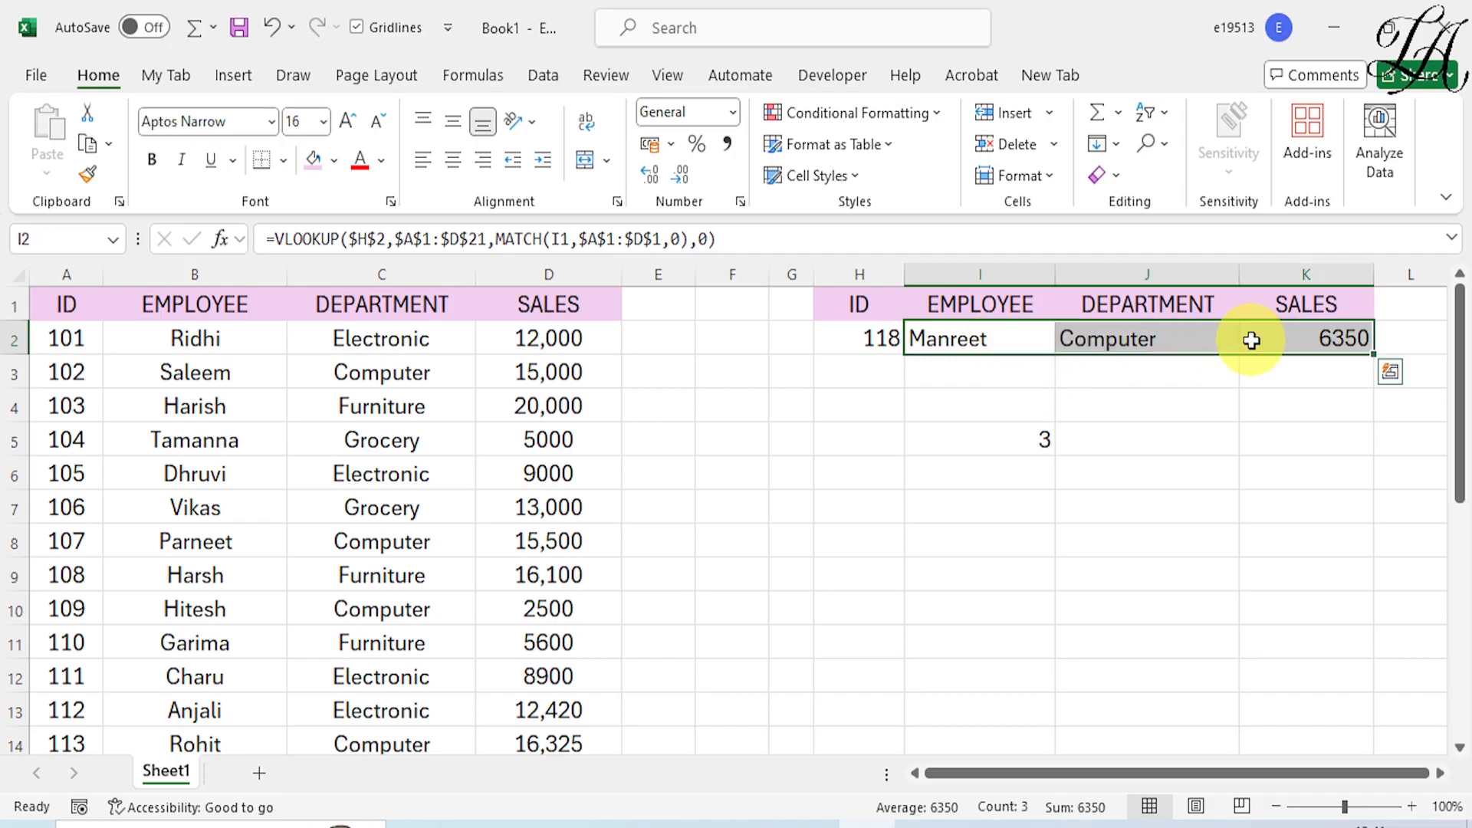
key("Delete")
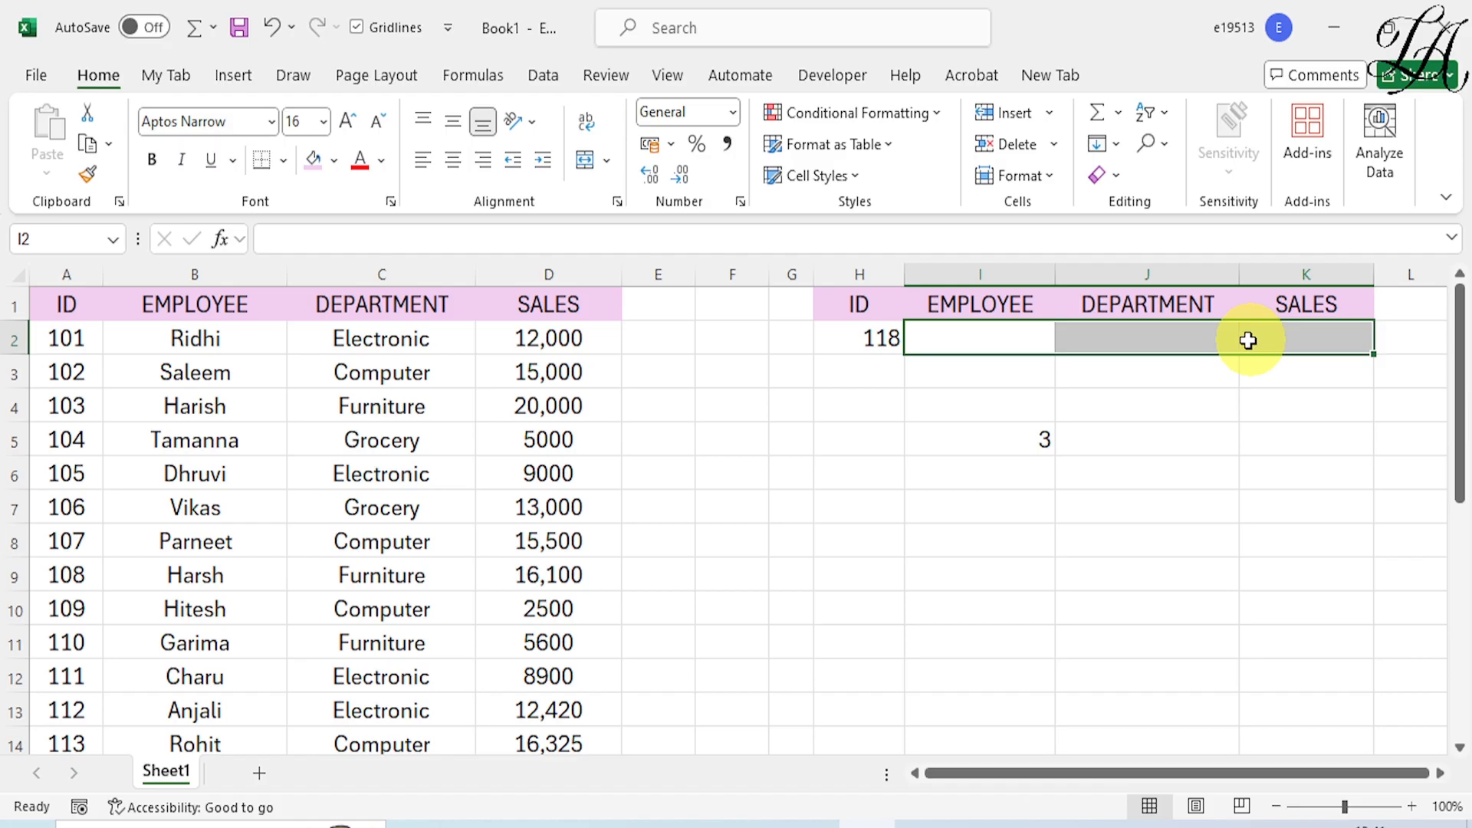
left_click(989, 337)
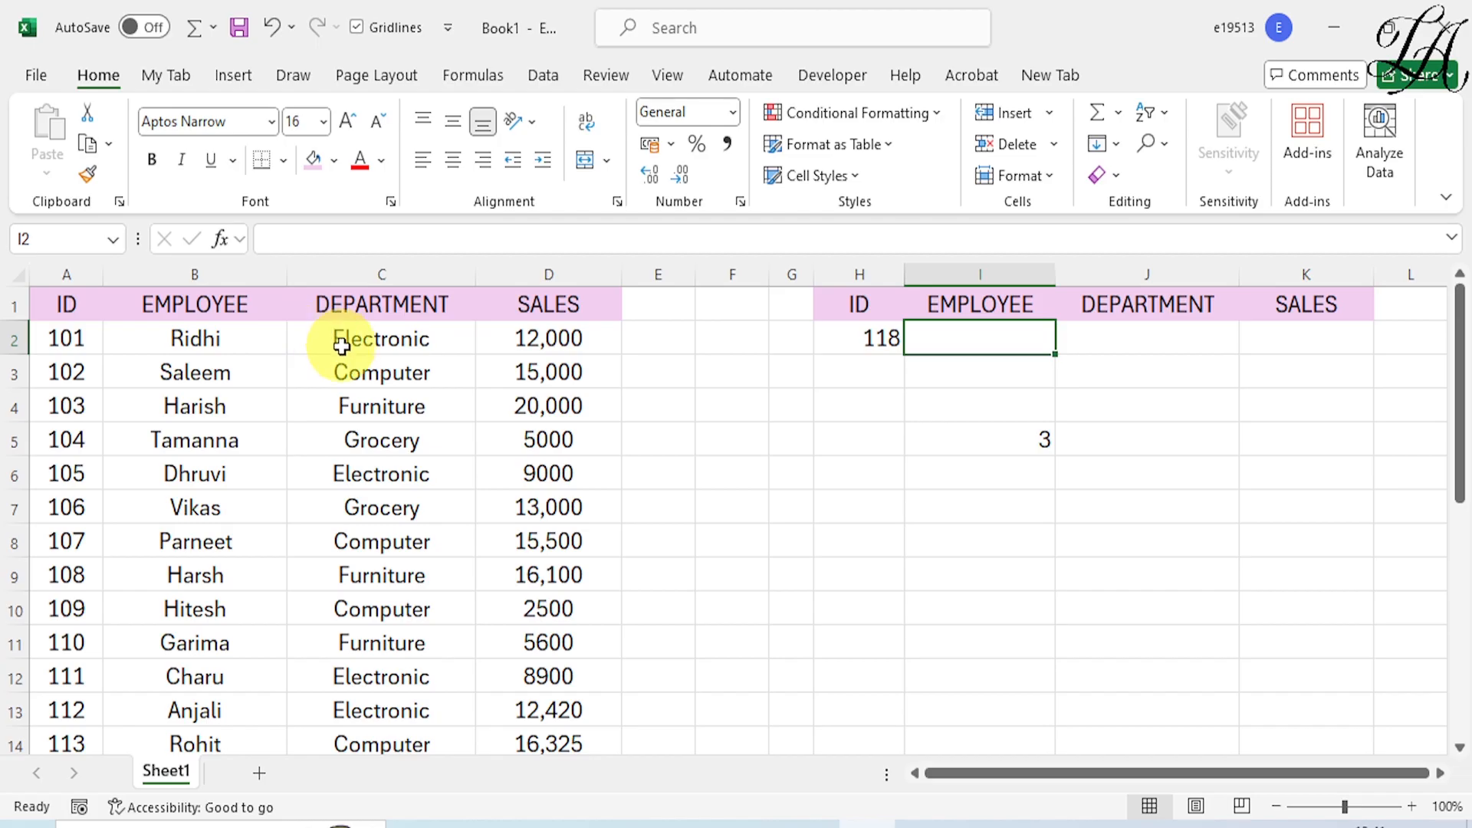
Define the name data for the source table A1:D21, including its header row.
left_click(80, 301)
left_click_drag(80, 300, 557, 695)
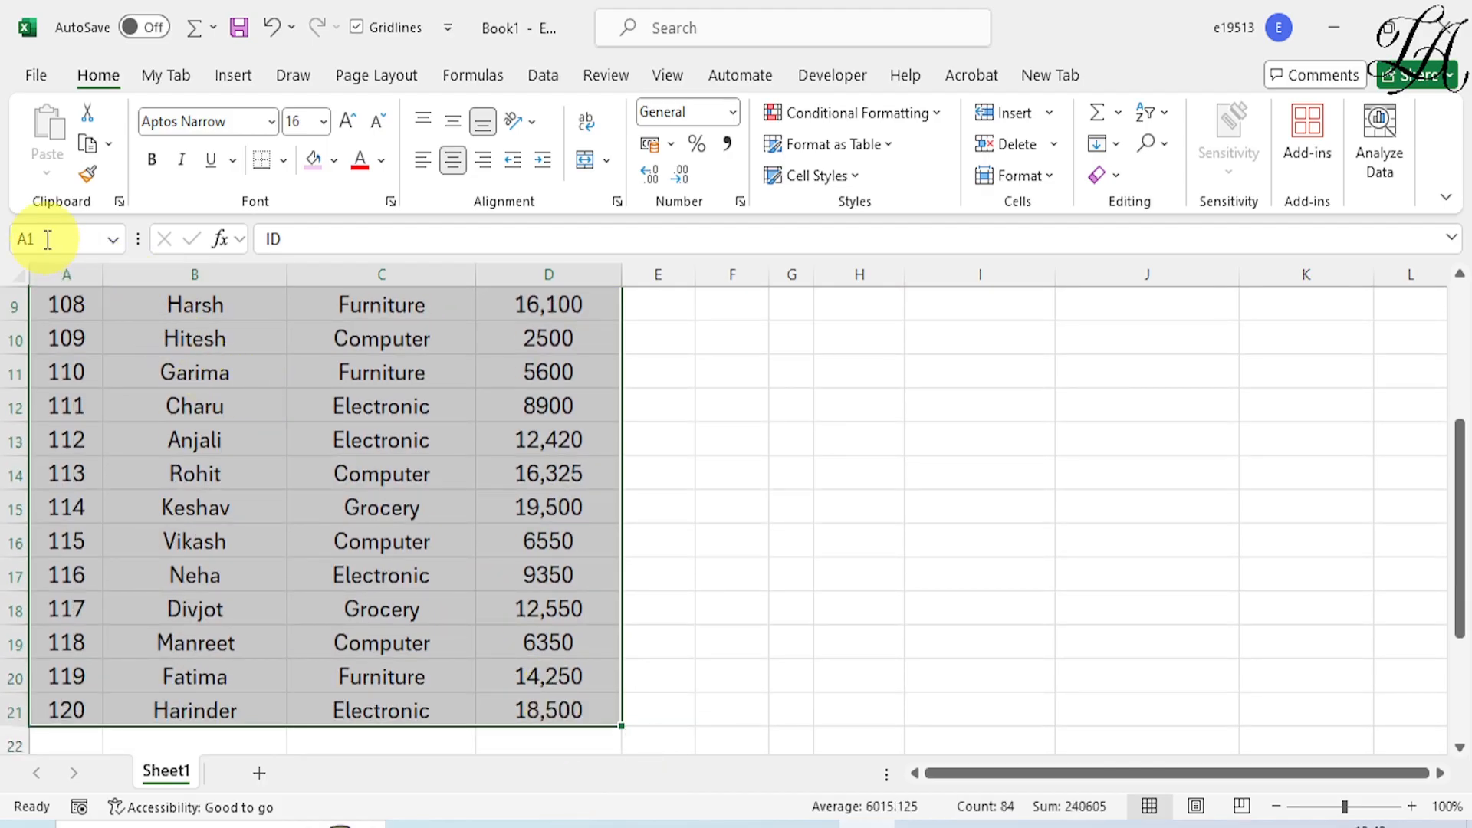
left_click(48, 239)
type("data")
key("Return")
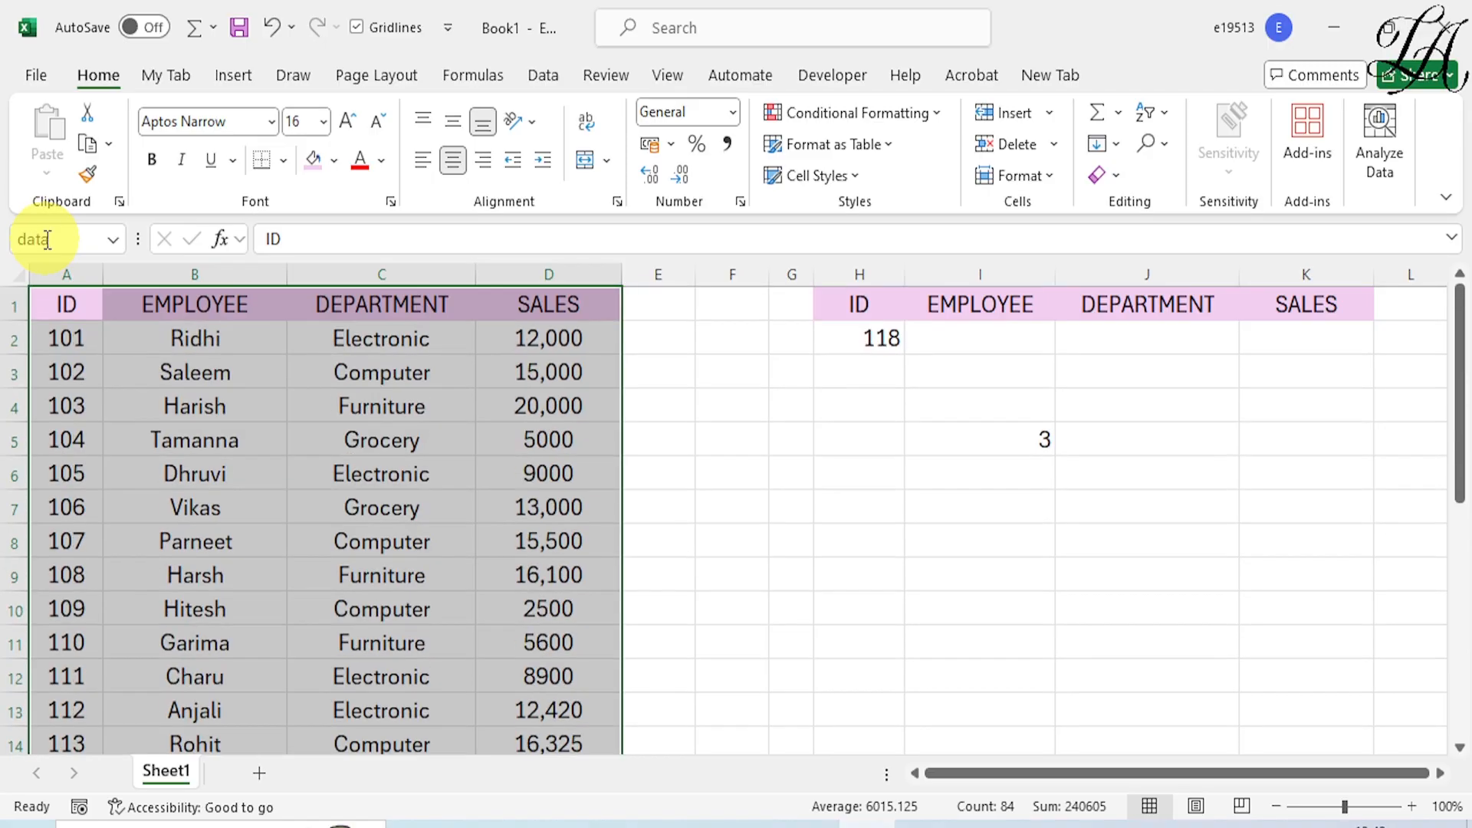
left_click(725, 449)
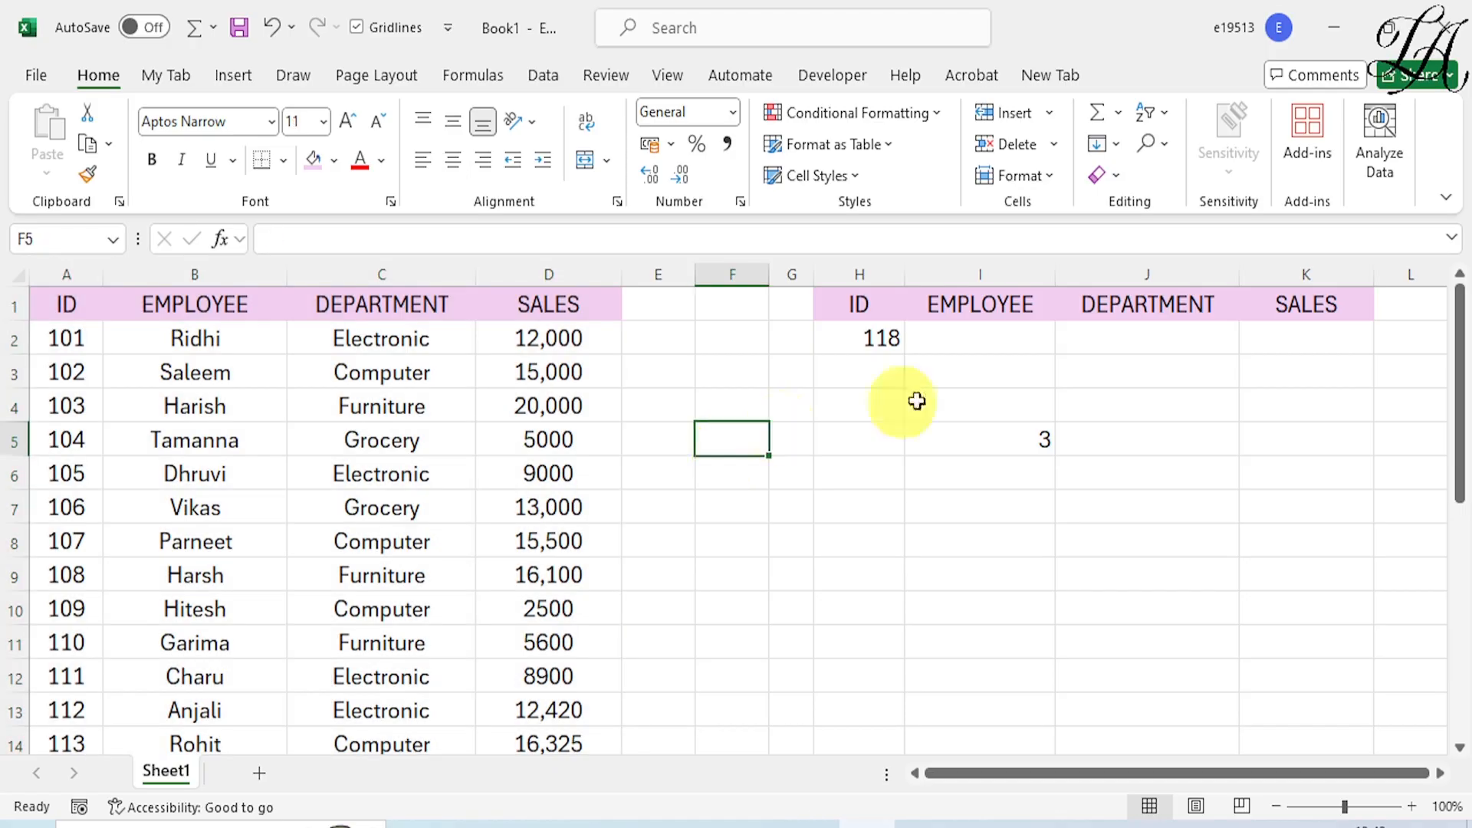
Enter =VLOOKUP(H2,data,{2,3,4},0) in I2 to return employee, department and sales with a single formula.
left_click(964, 352)
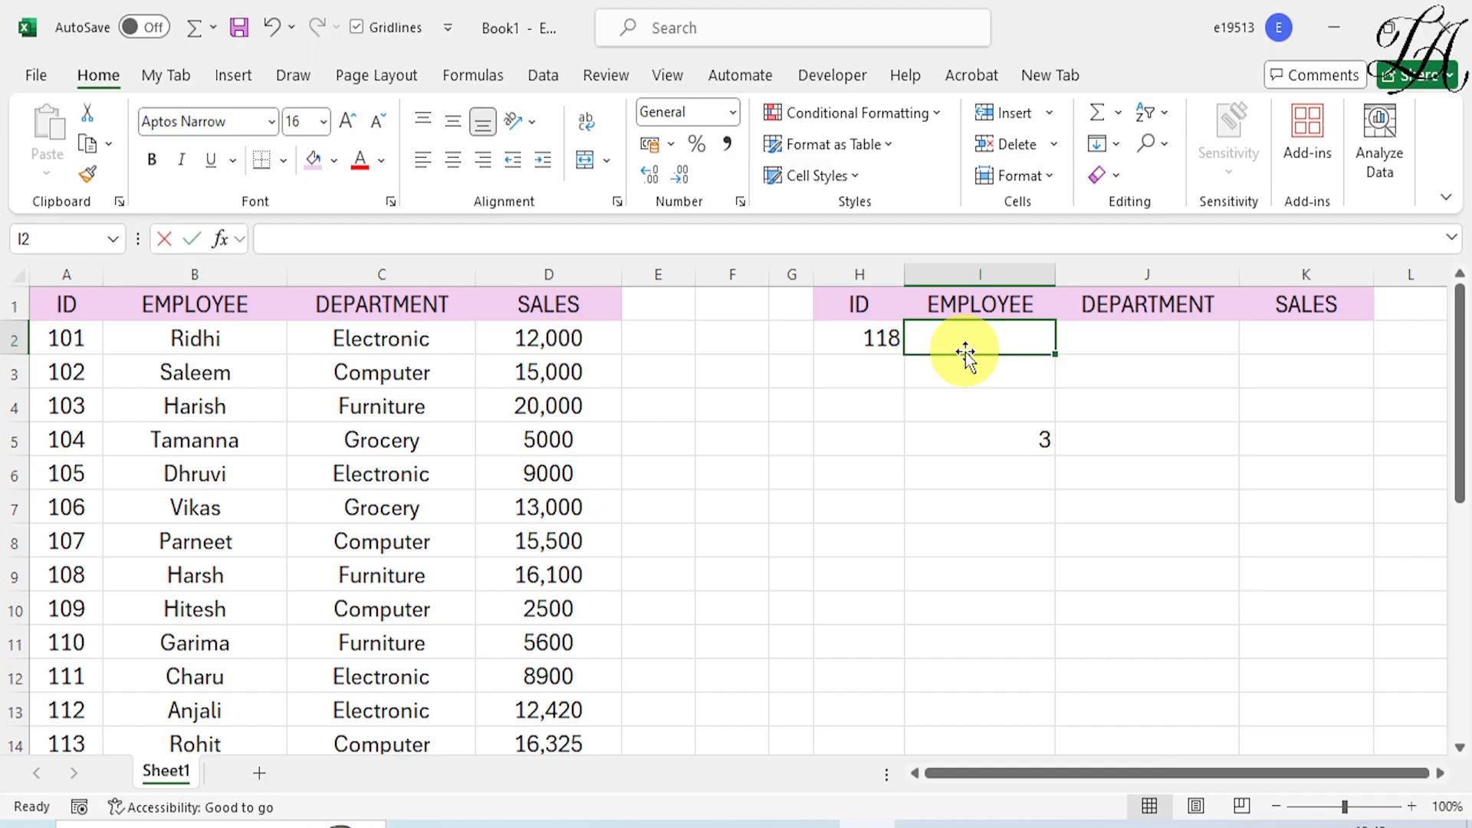
type("=vl")
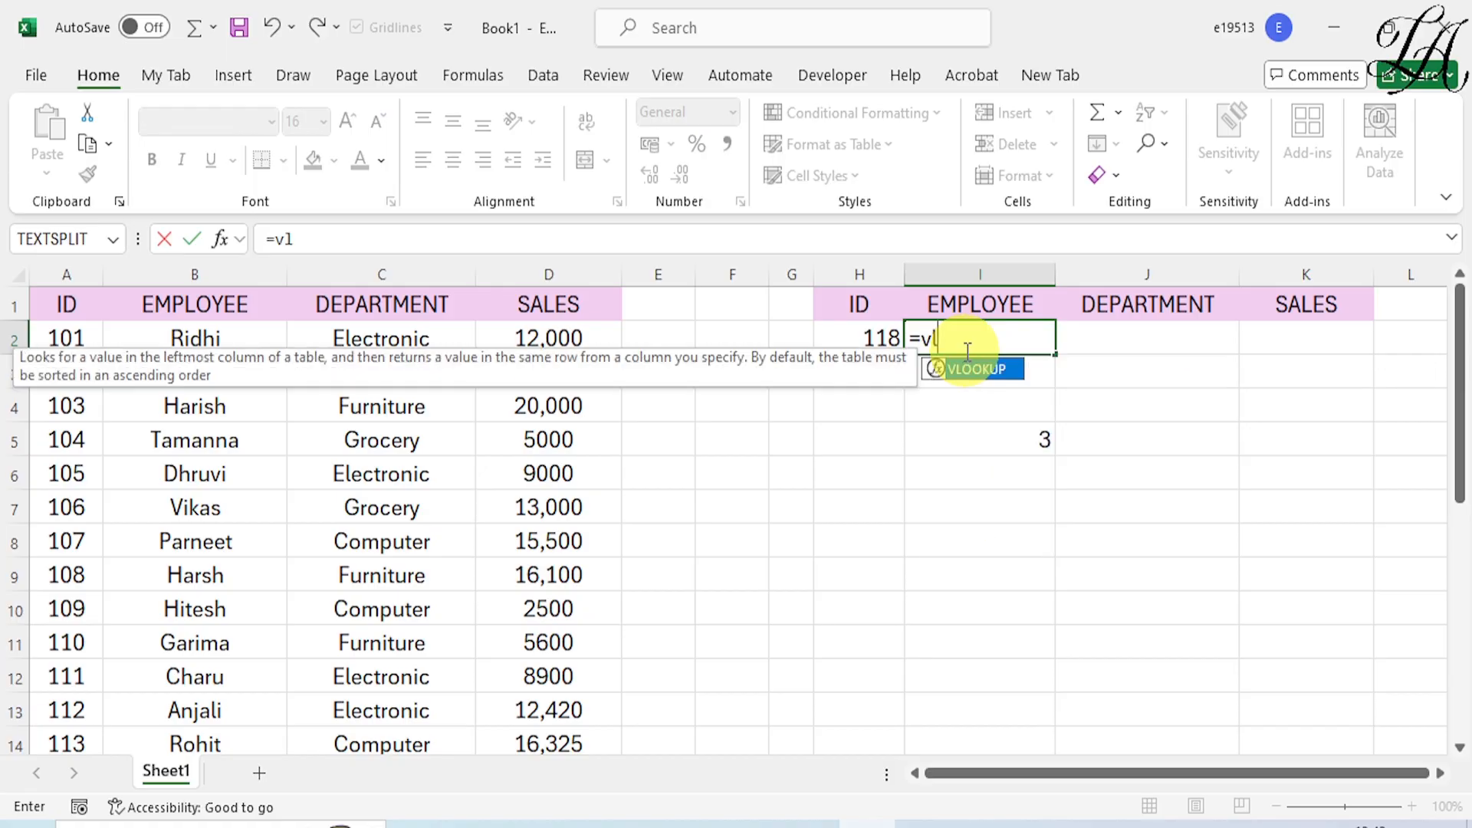
type("ookup(")
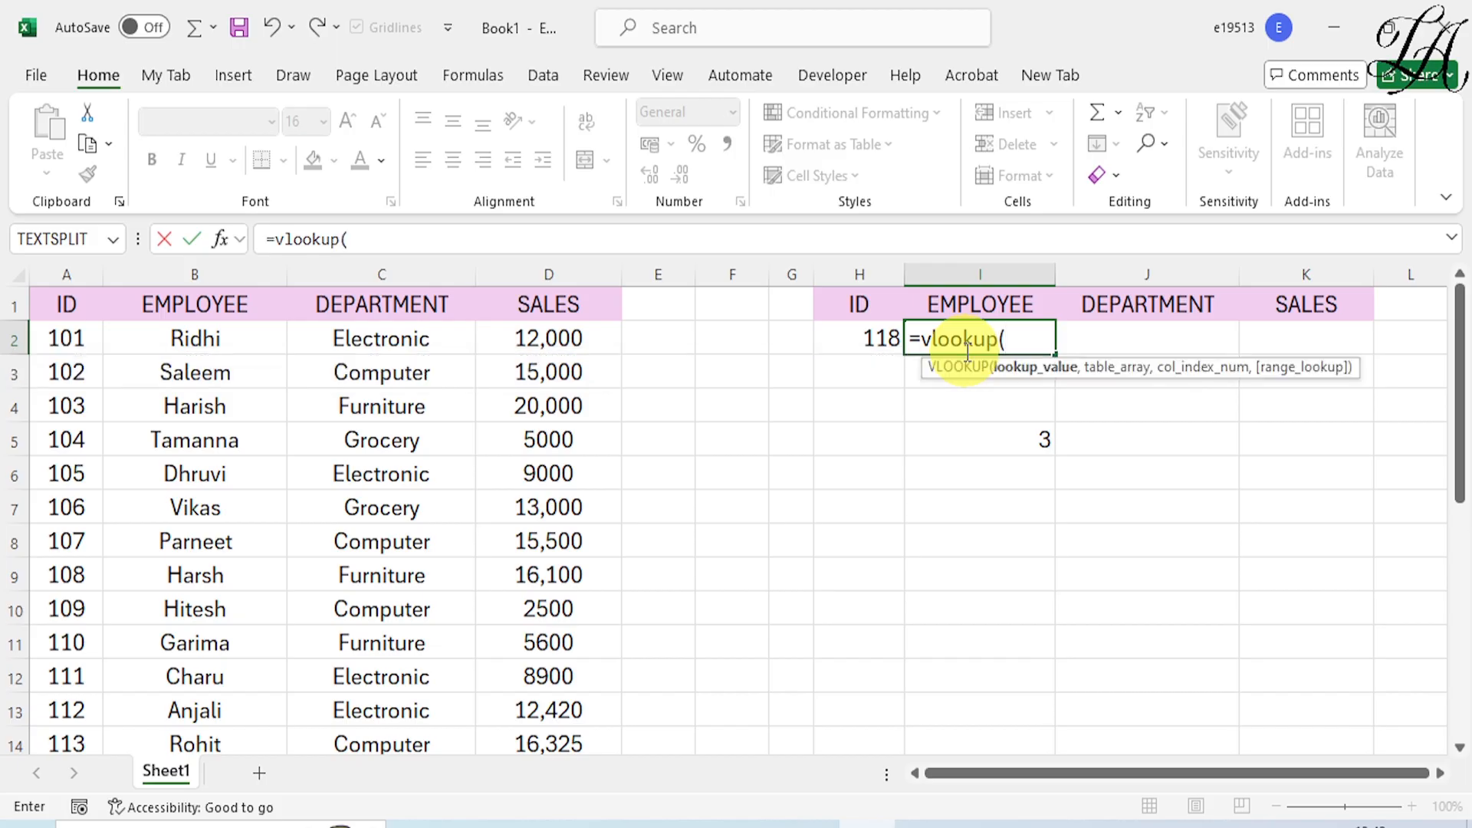
left_click(853, 336)
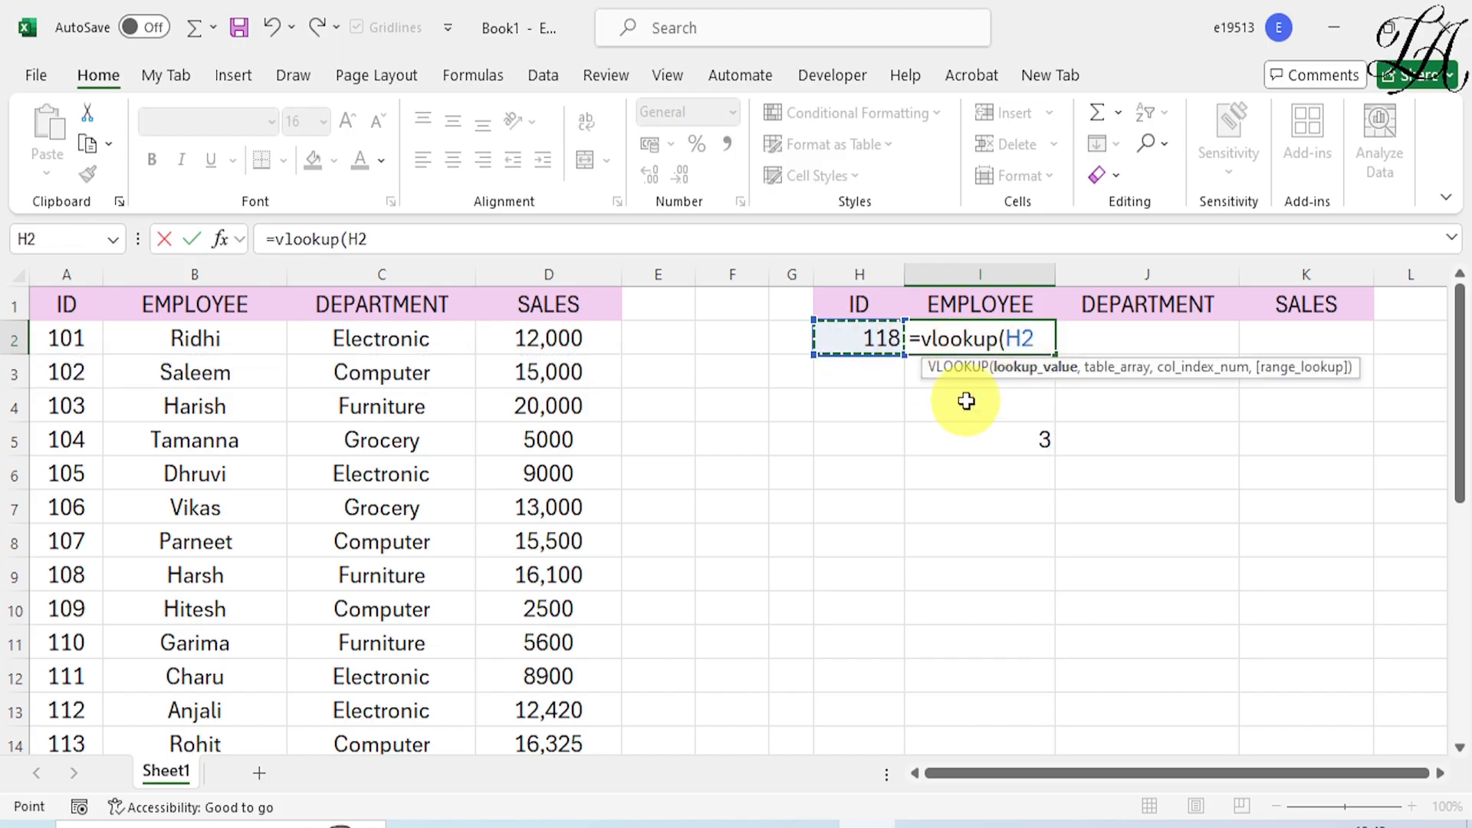
type(",")
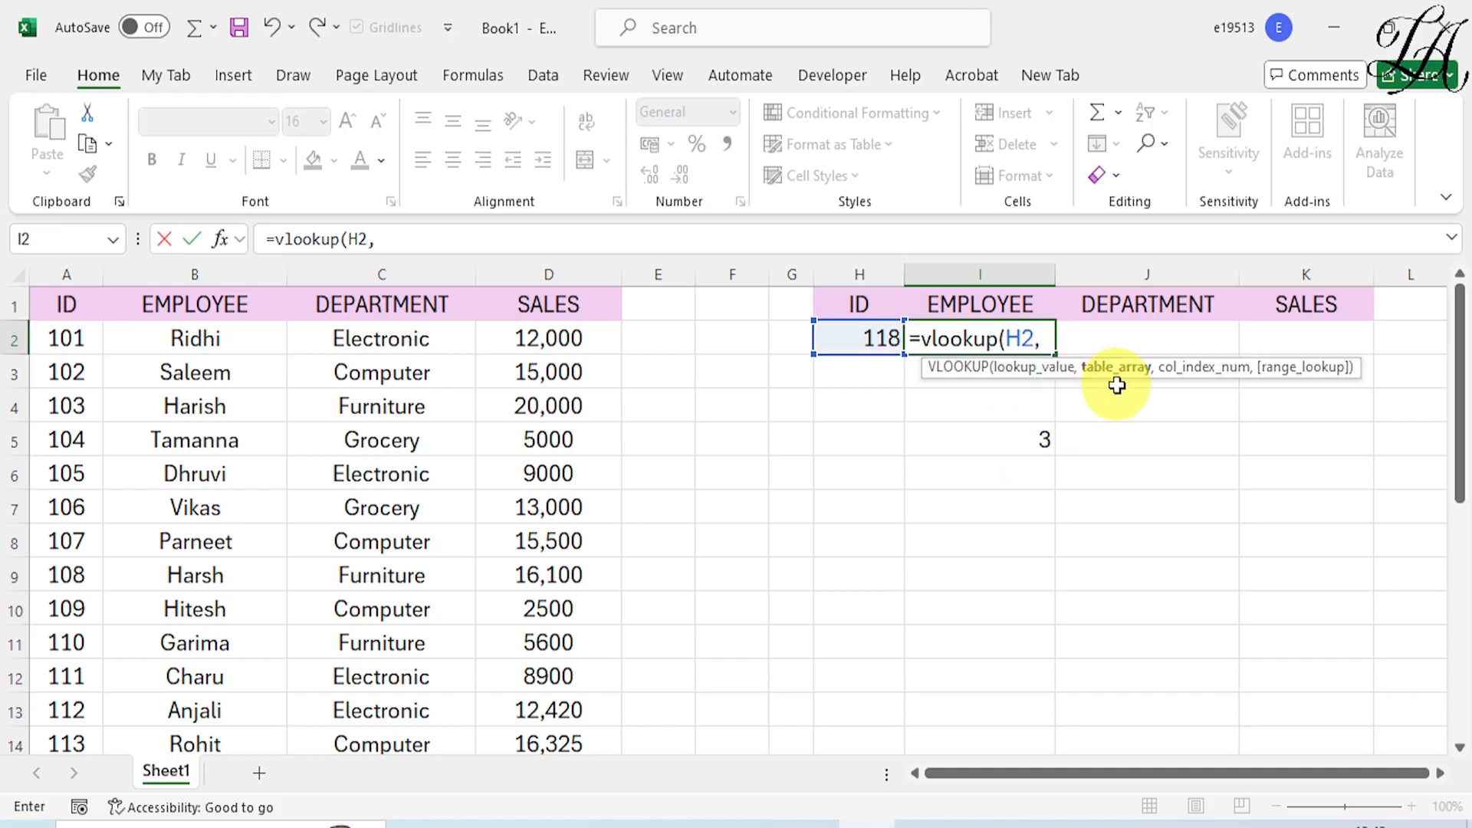
type("dat")
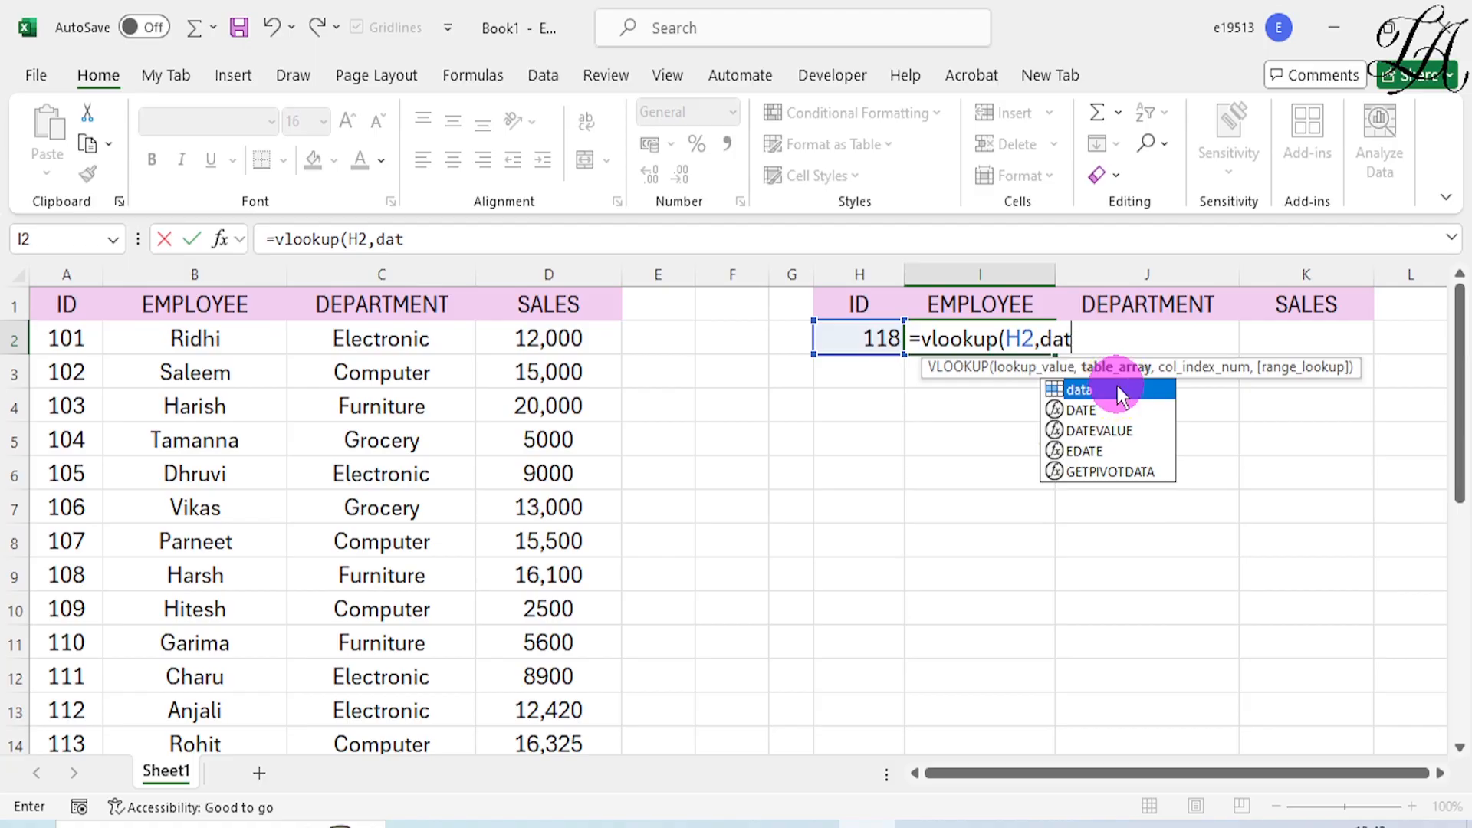
double_click(1116, 390)
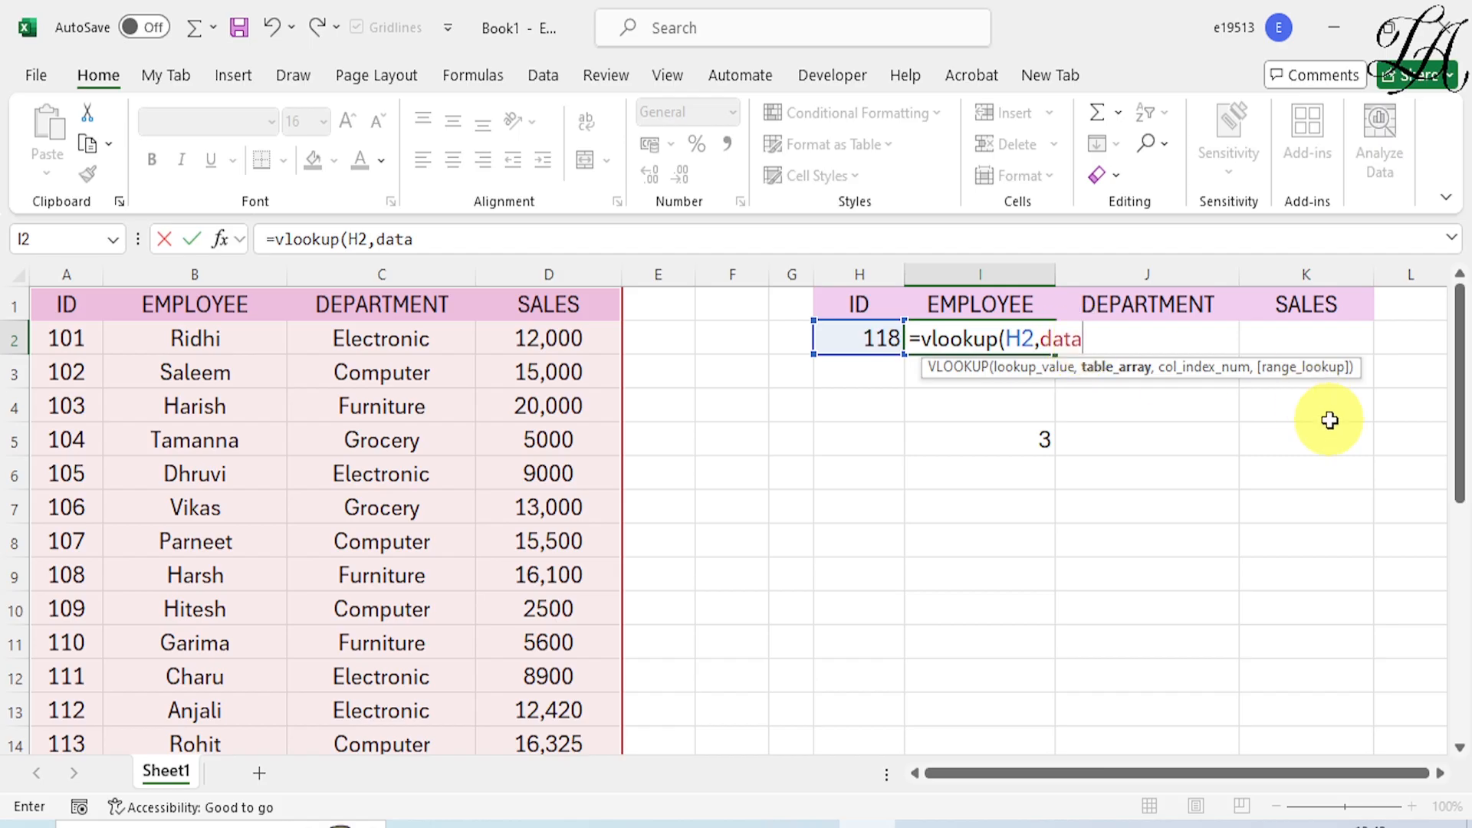
type(",{")
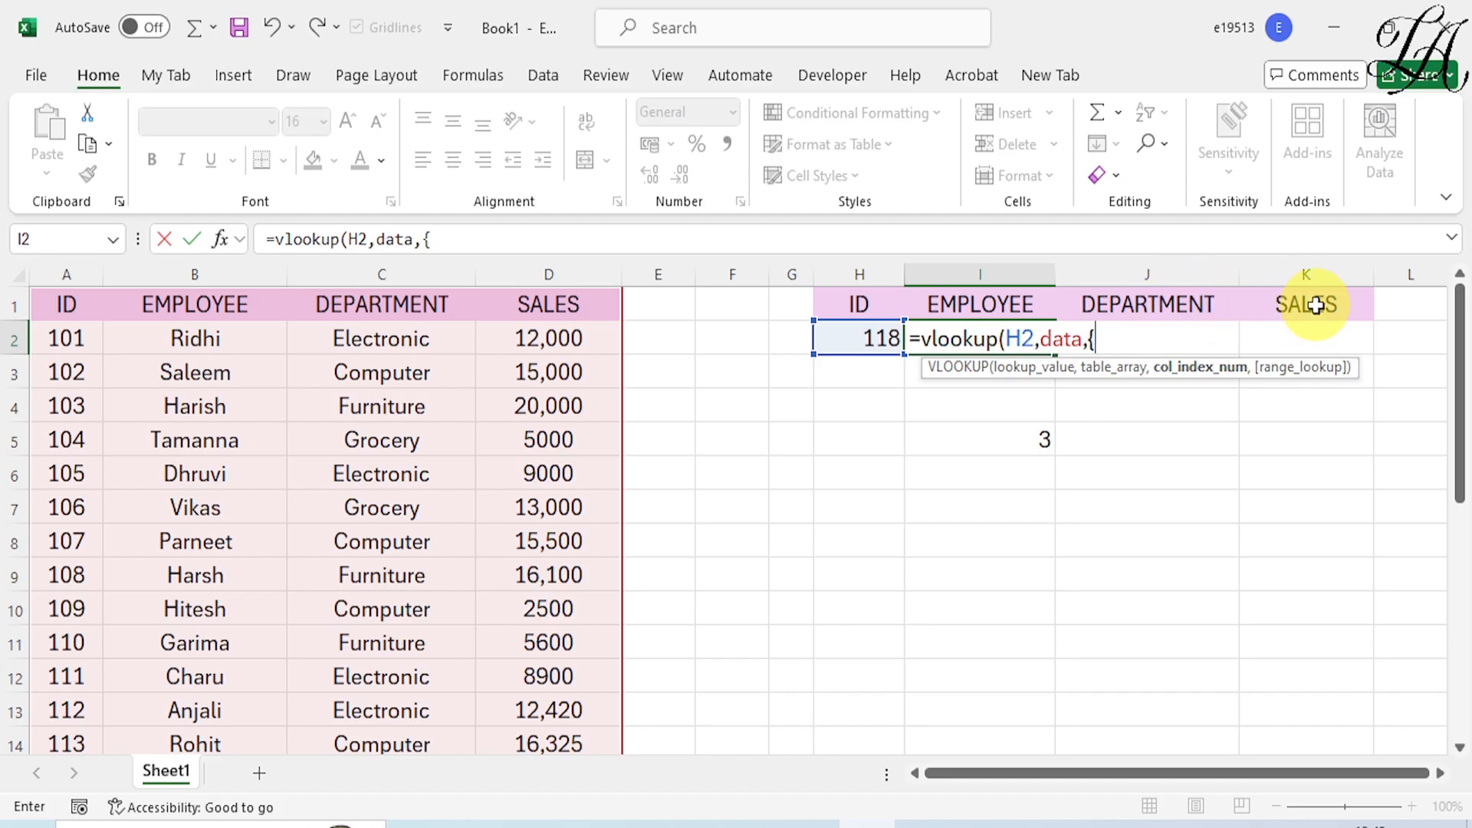
type("2,3,4},")
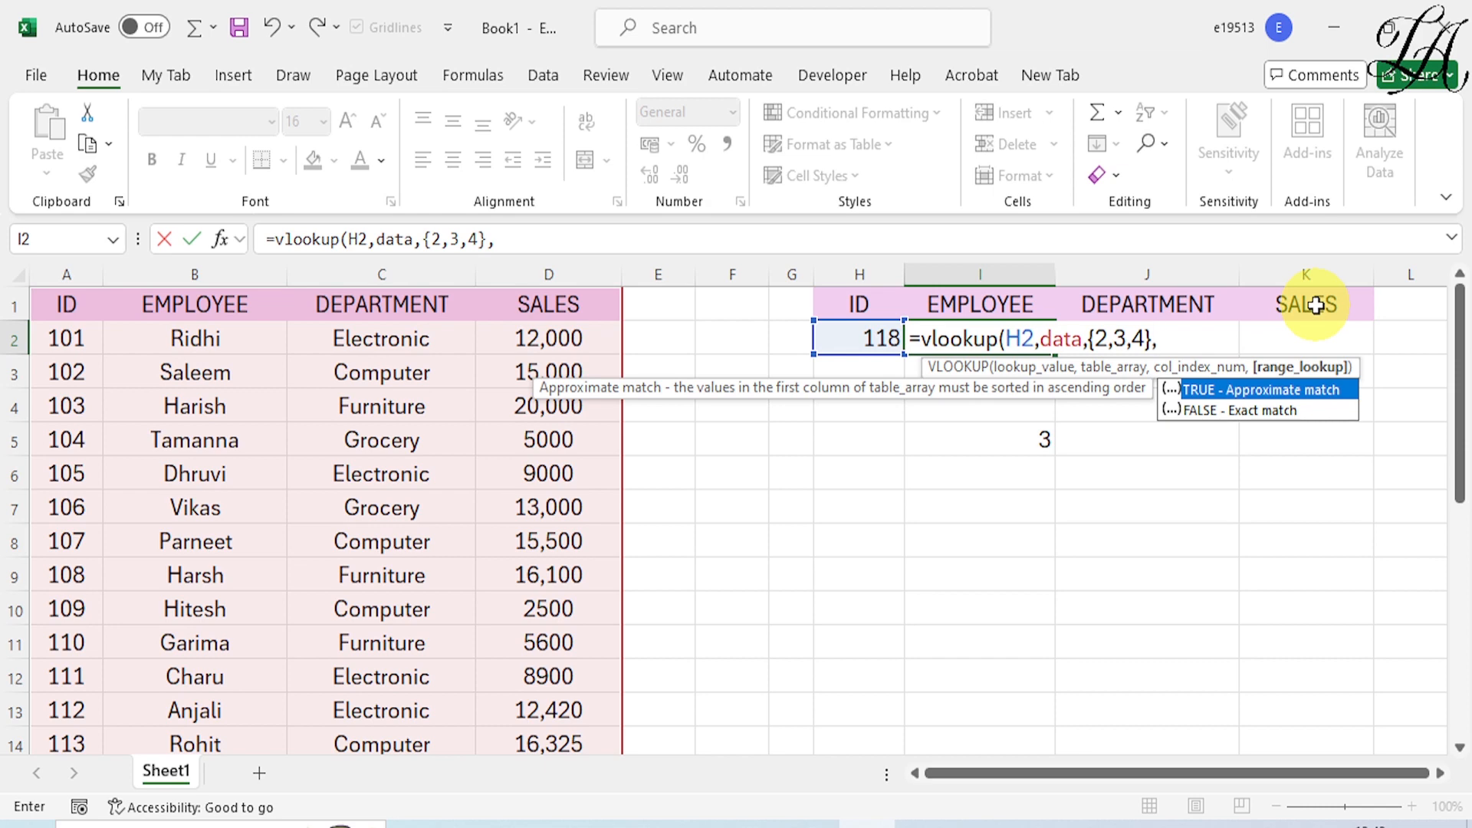
type("0)")
key("Return")
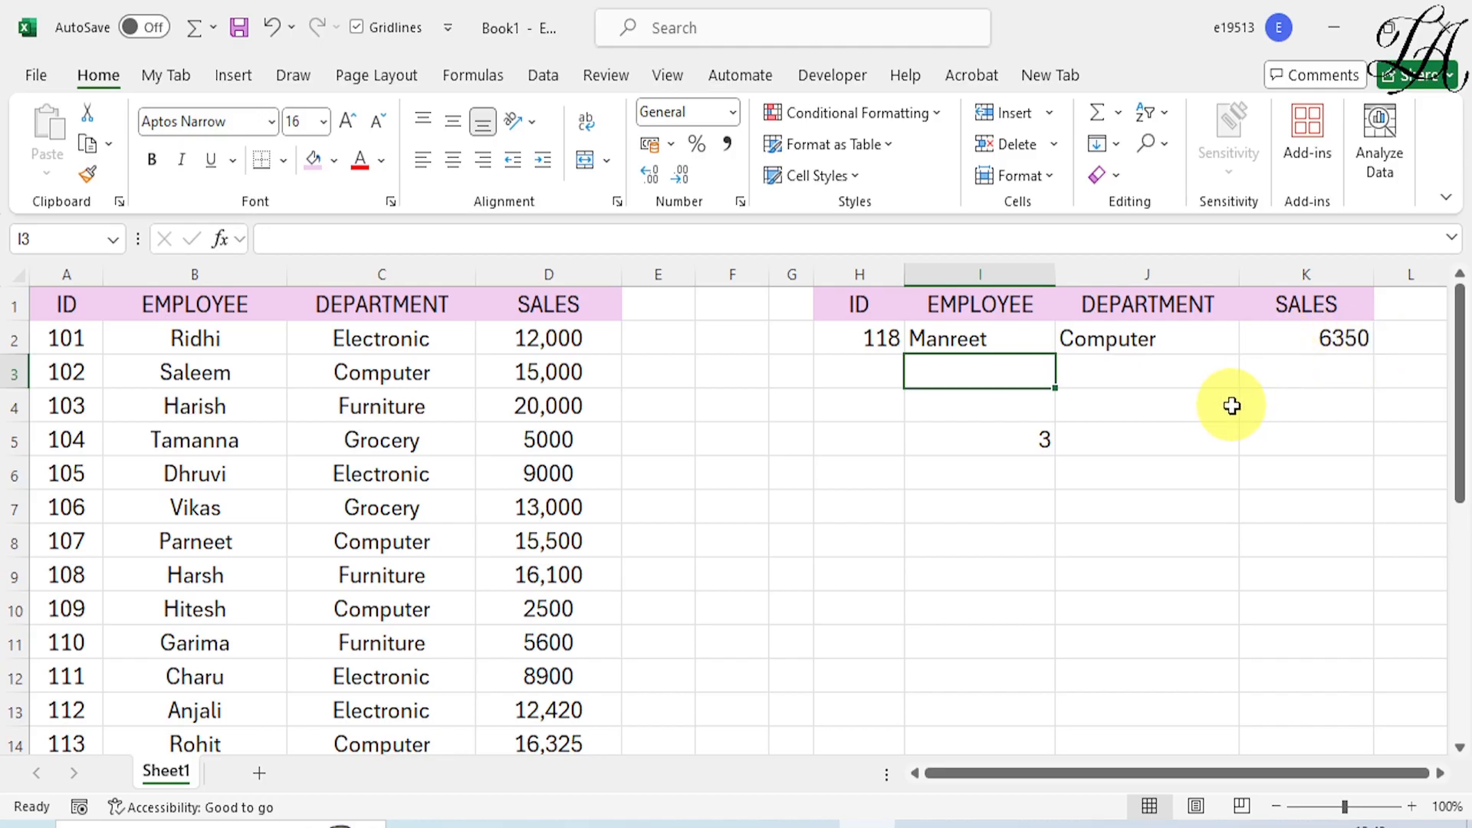
Set the lookup ID in H2 to 109 to test the array-based VLOOKUP.
left_click(884, 338)
type("10")
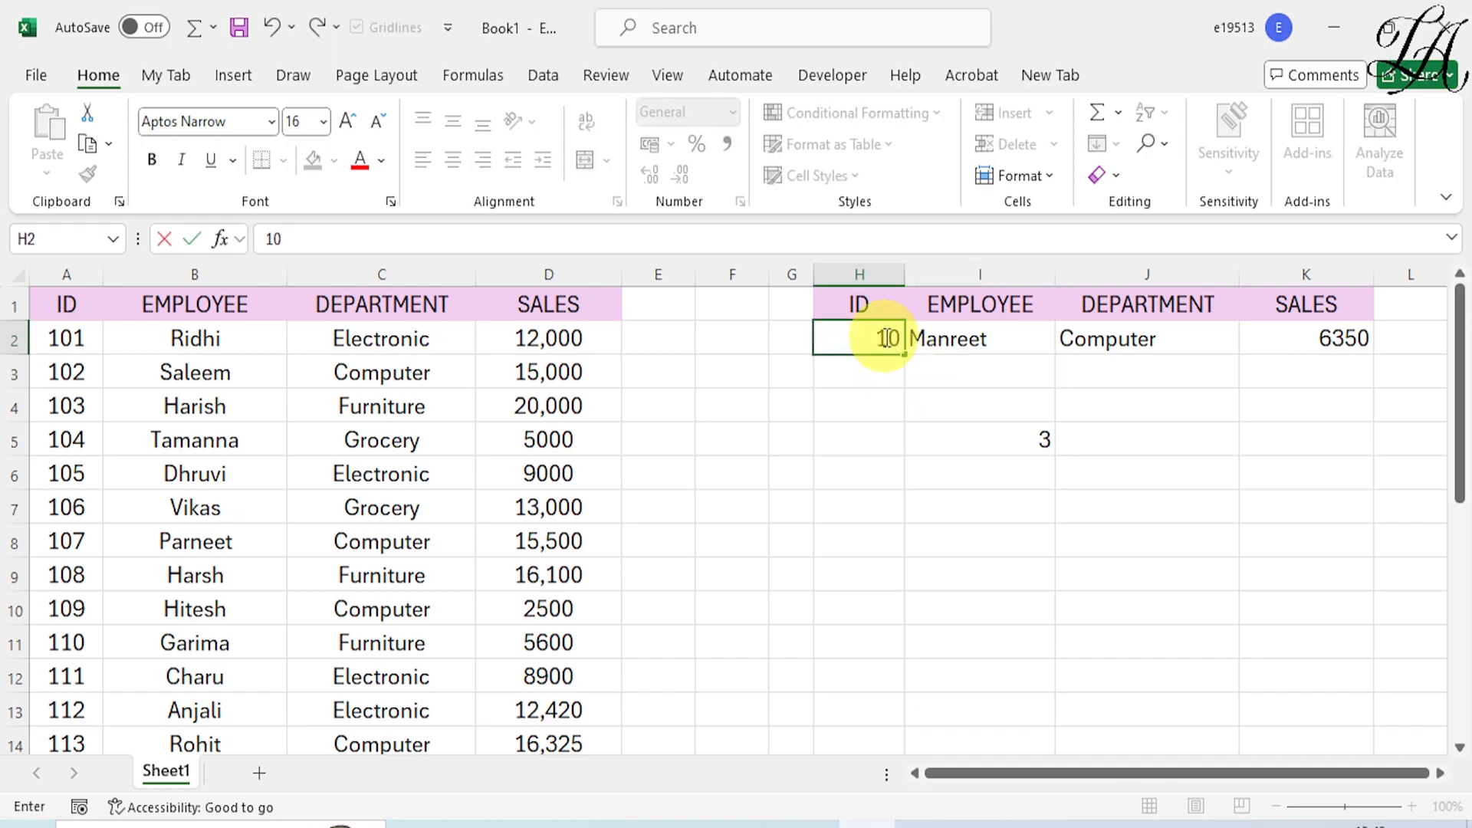
type("9")
key("Return")
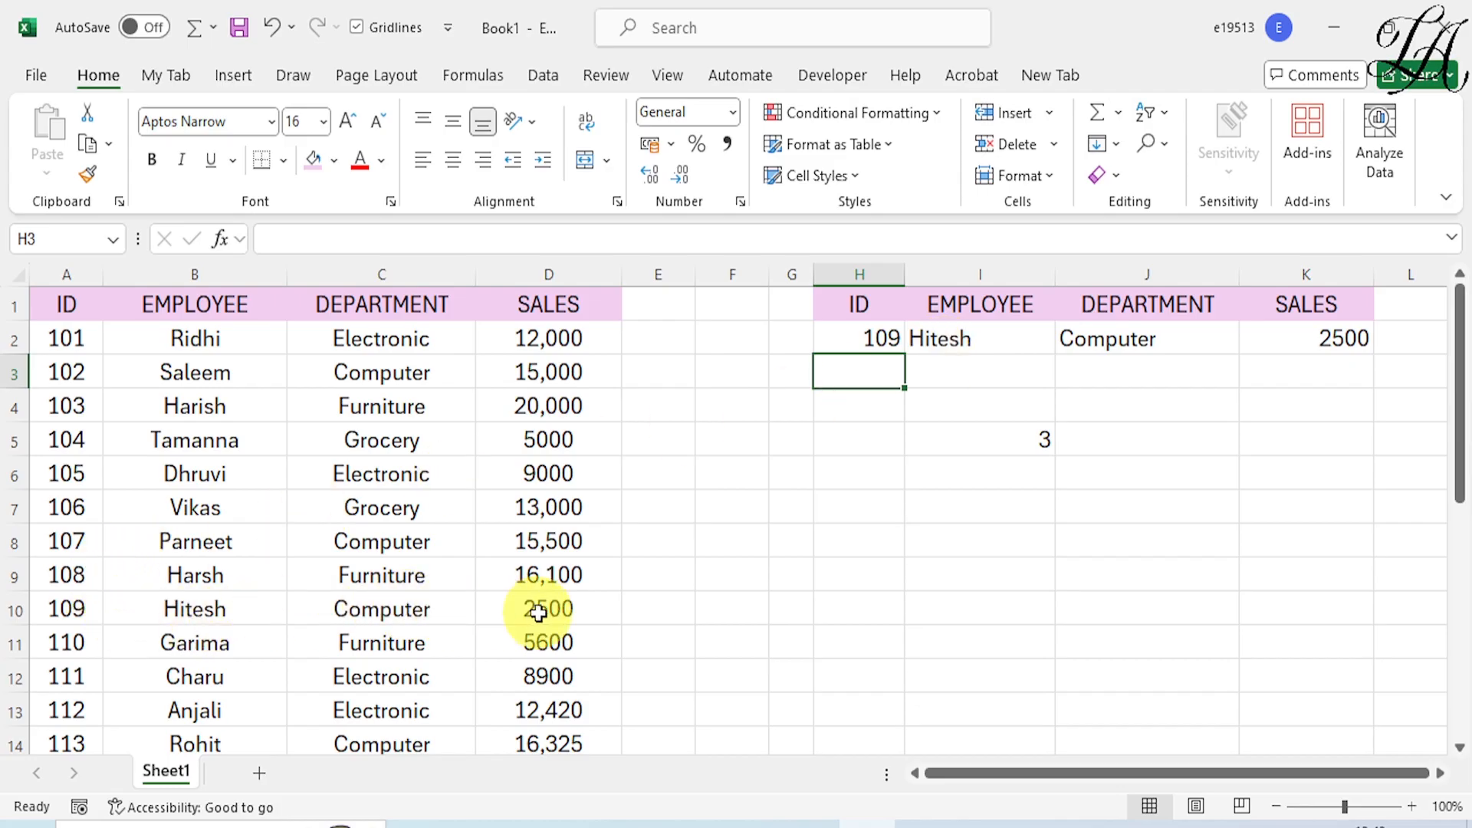
Set the lookup ID in H2 to 101 and check the returned employee, department and sales.
left_click(861, 340)
type("101")
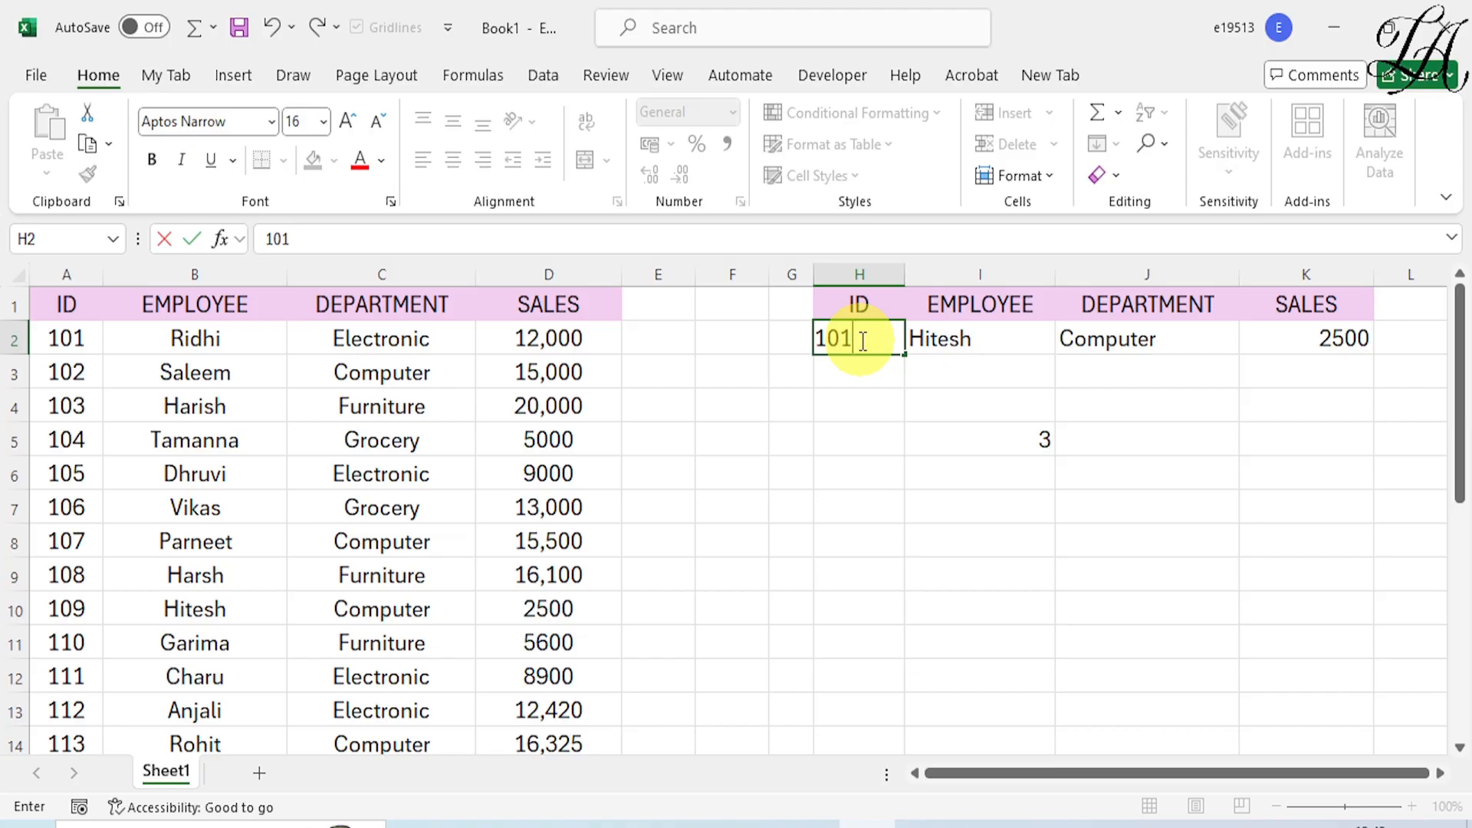
key("Return")
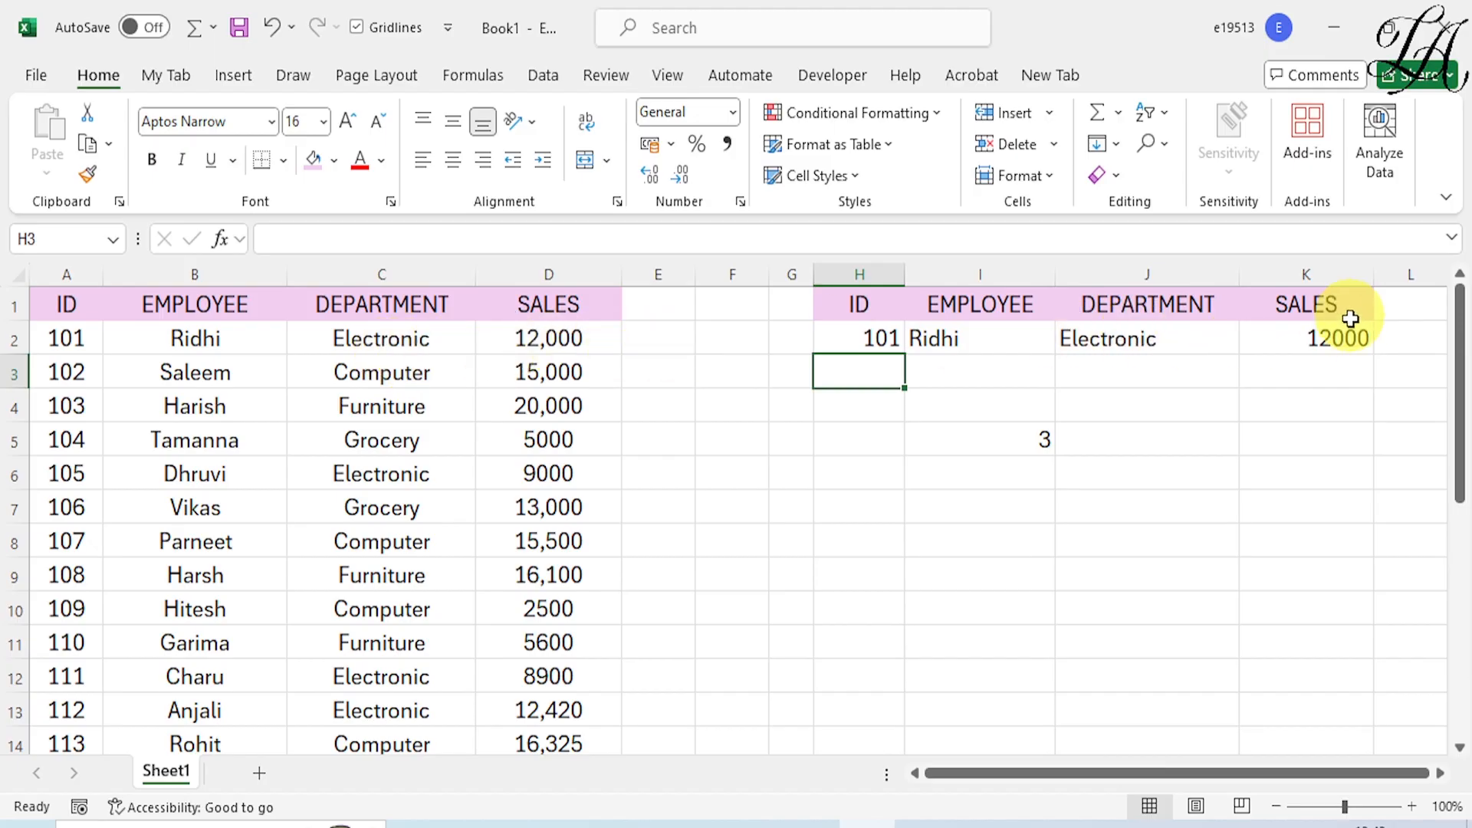
Delete the helper MATCH formula in I5 and clear the array VLOOKUP results starting in I2.
left_click(1040, 438)
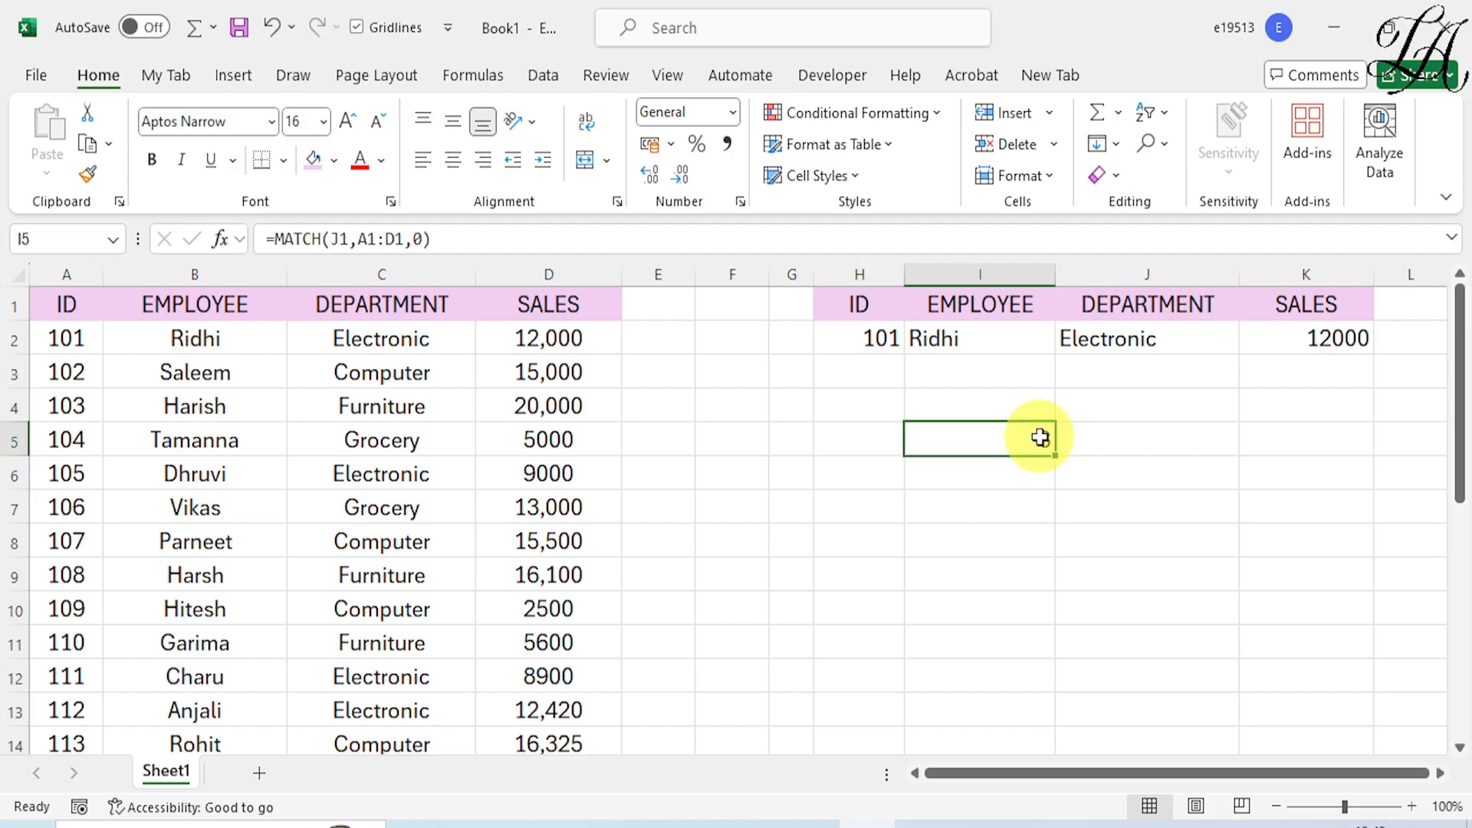
key("Delete")
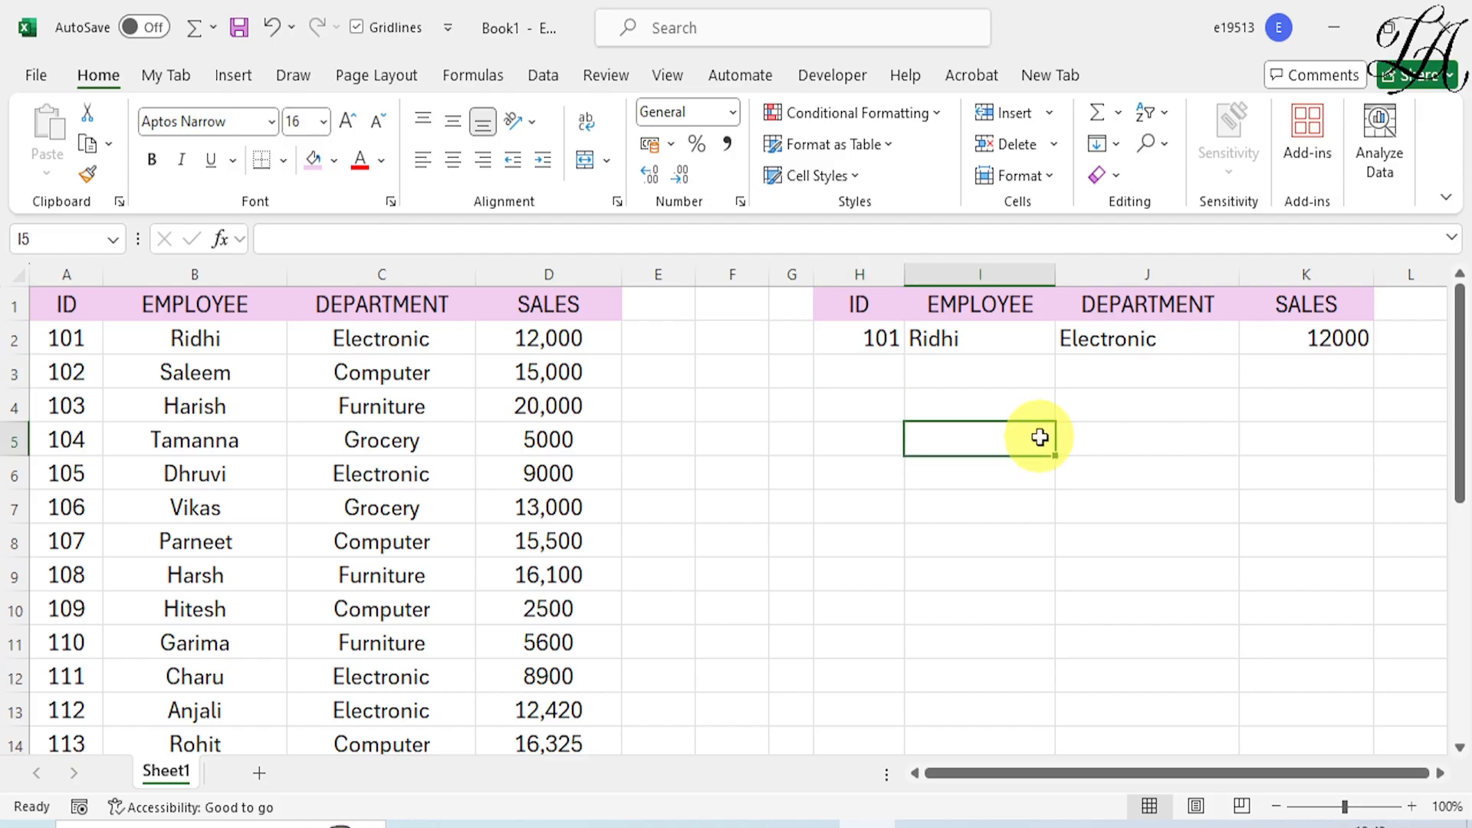
left_click_drag(936, 339, 1201, 343)
key("Delete")
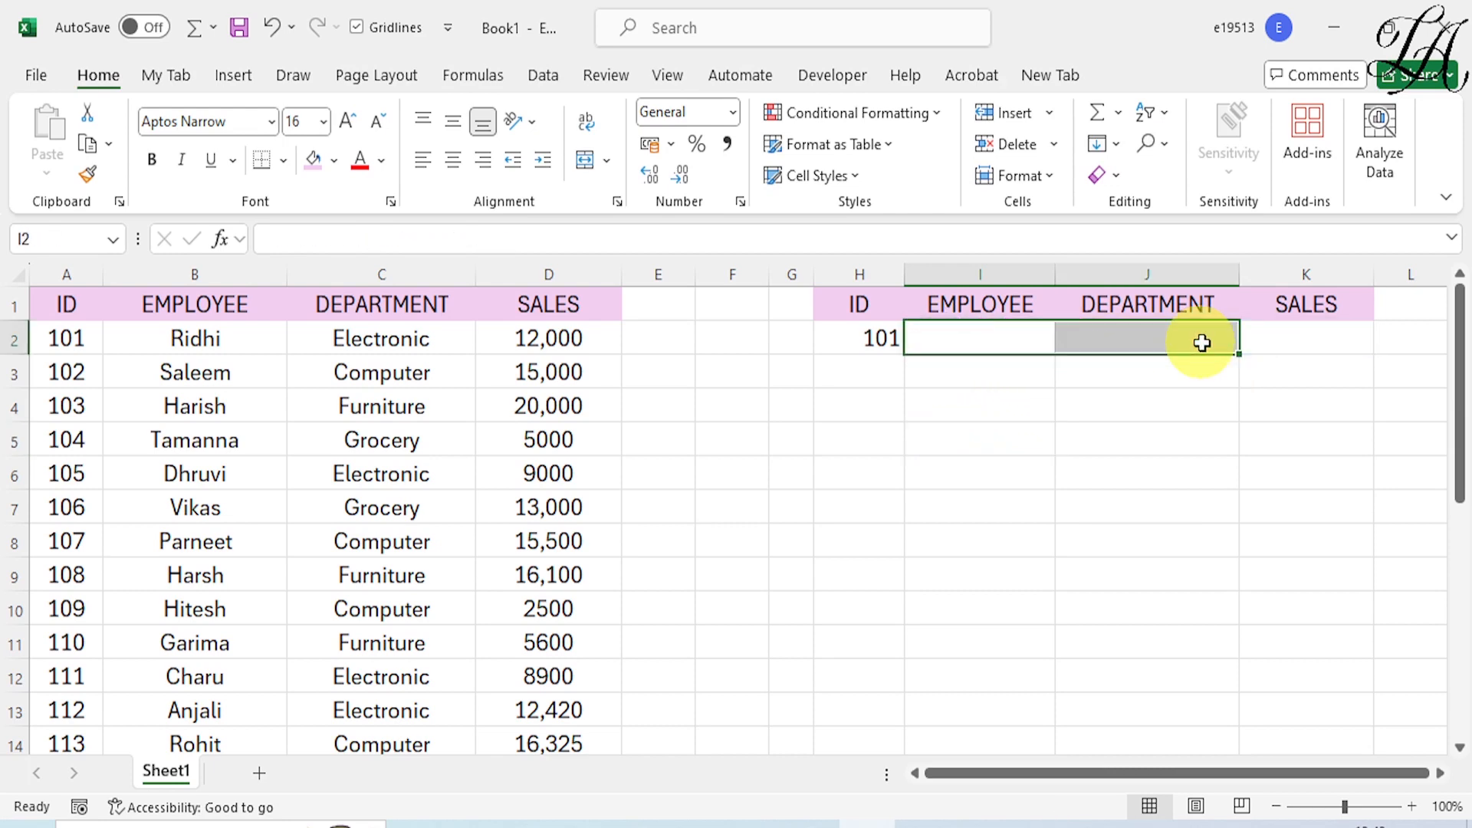
Begin one VLOOKUP for the whole range I2:K2, with $H$2 as lookup value and the named range data as table array.
left_click(1000, 341)
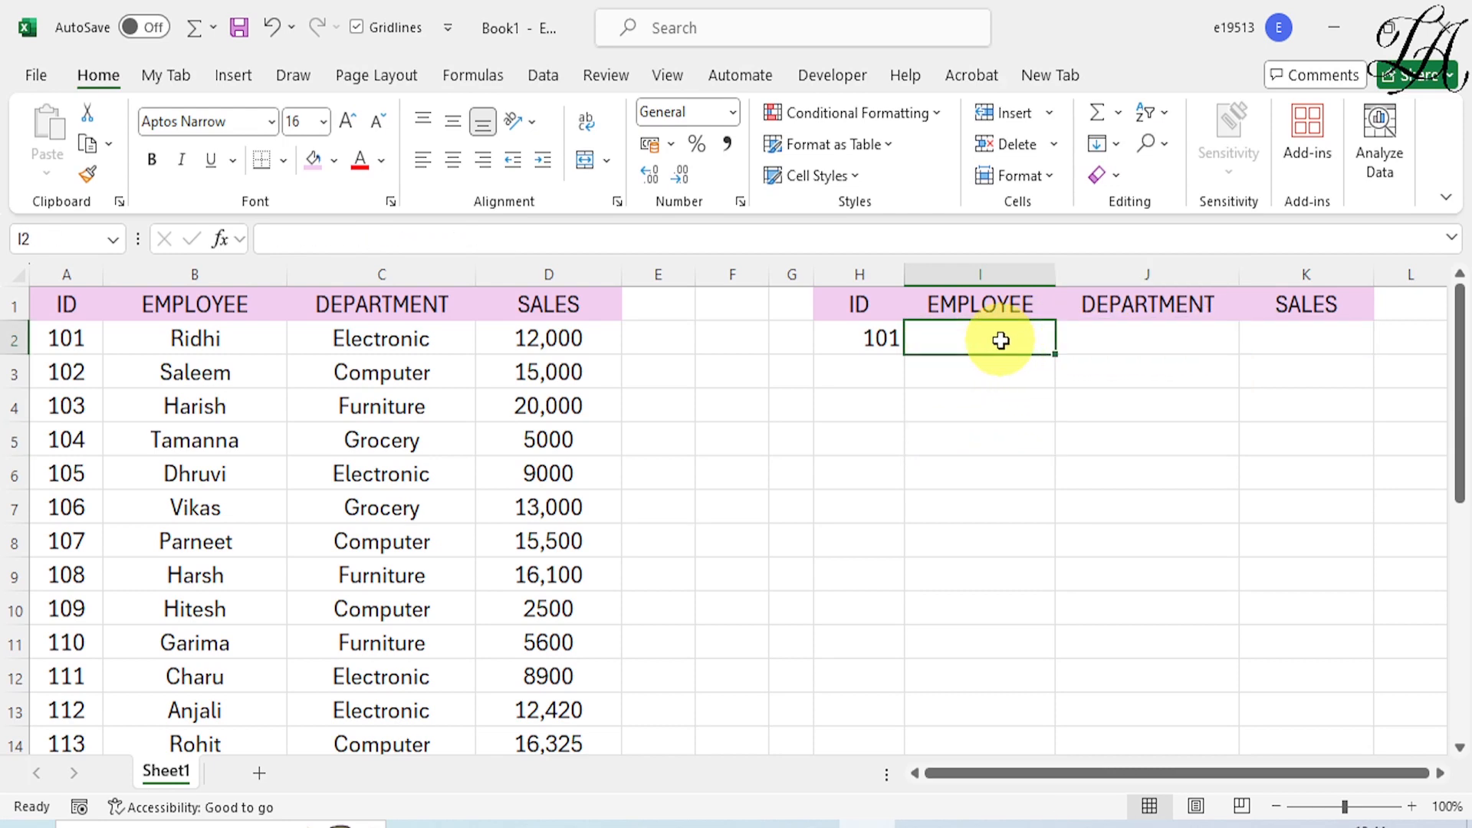
left_click_drag(1001, 341, 1304, 333)
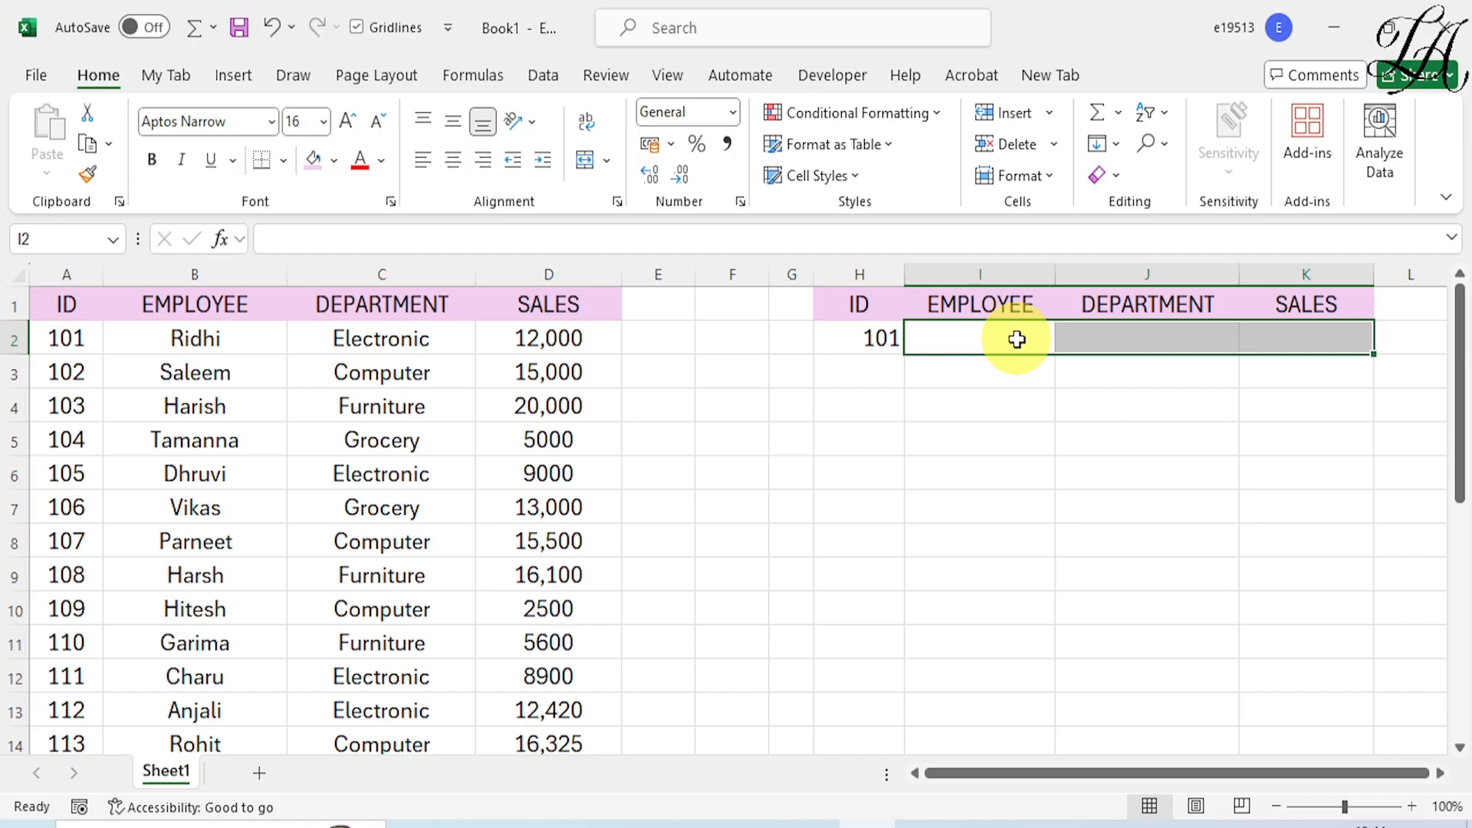
type("=vloo")
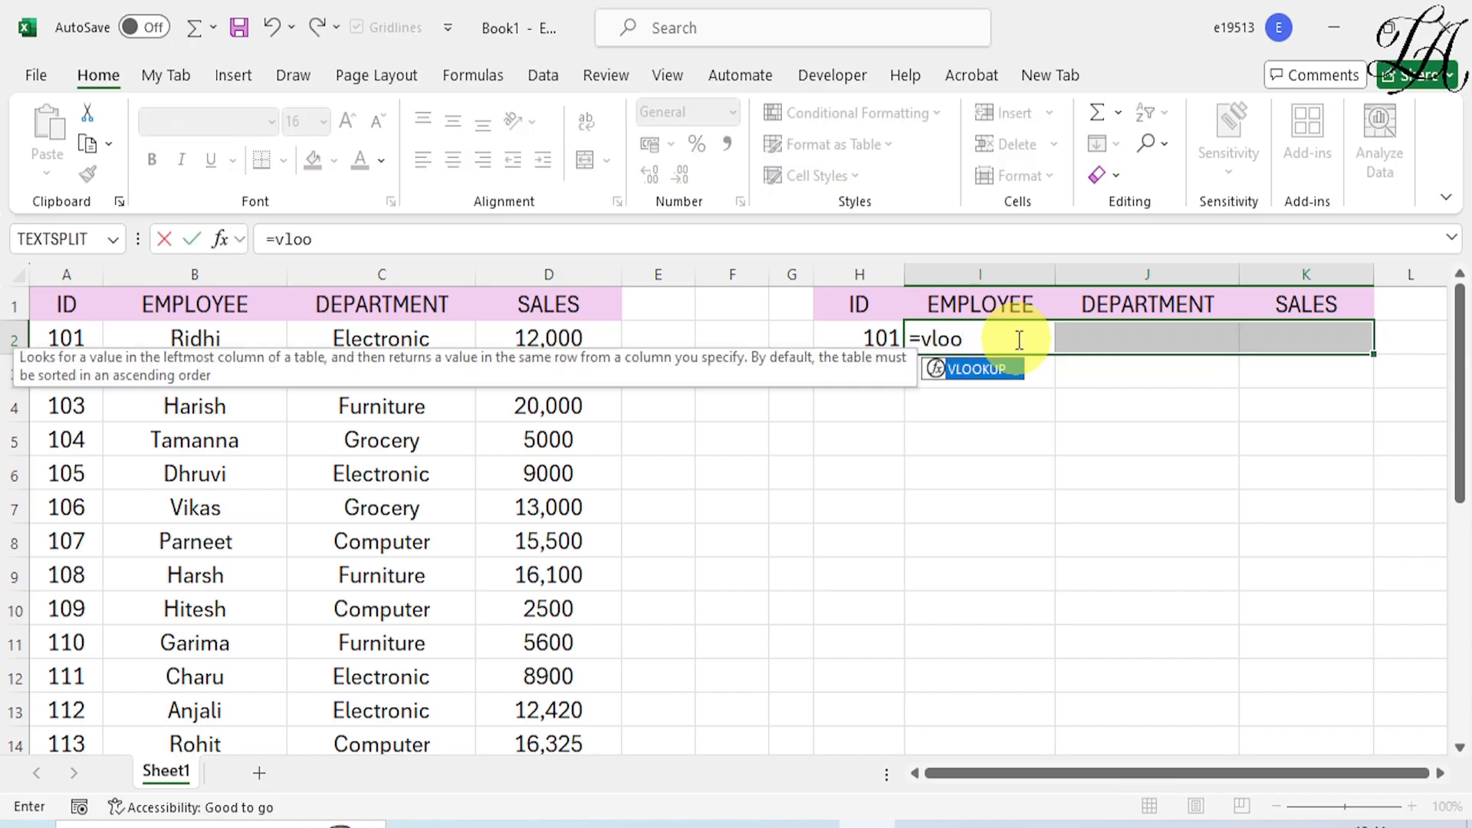
type("kup(")
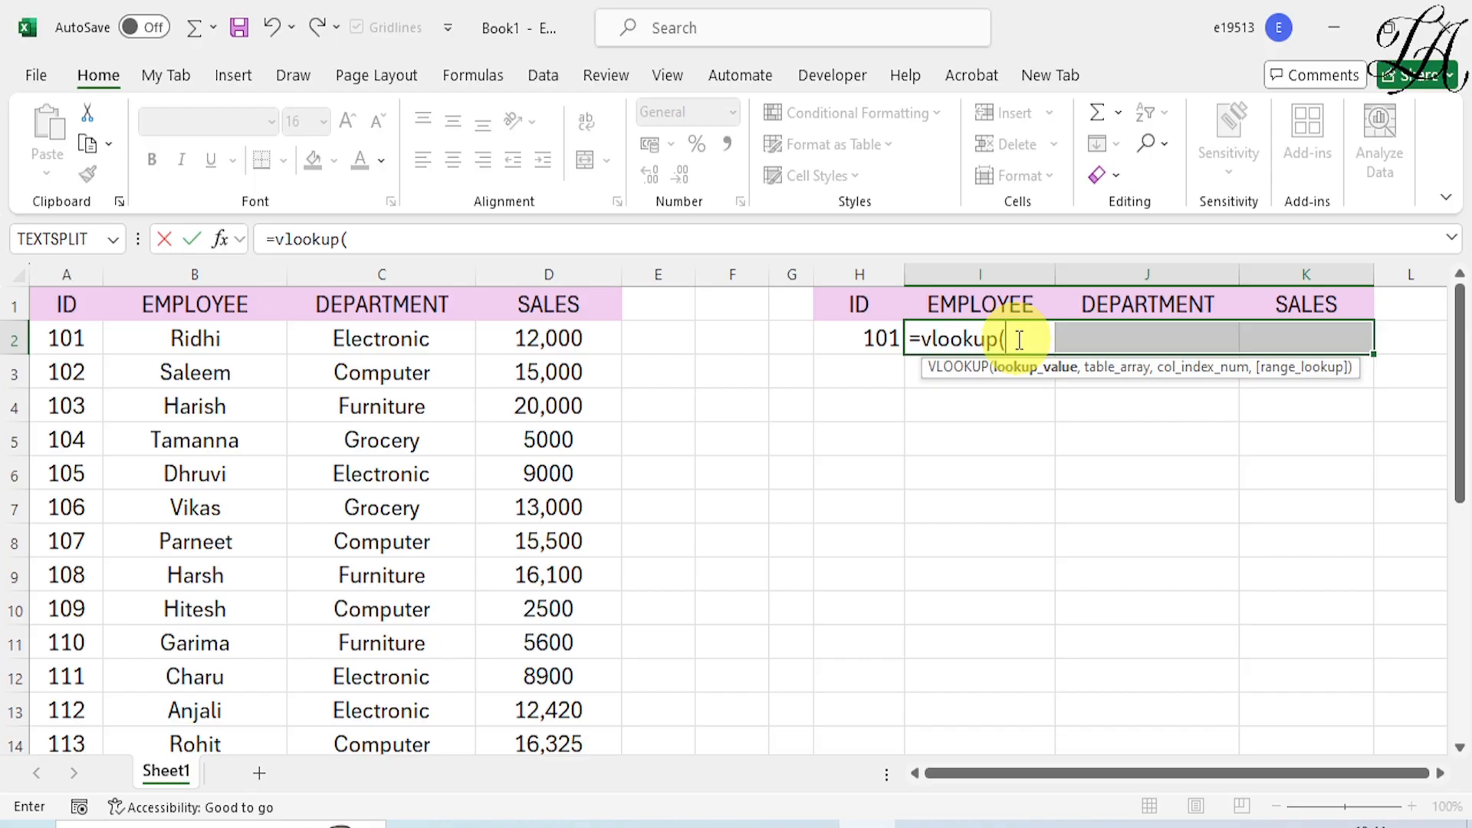
left_click(875, 342)
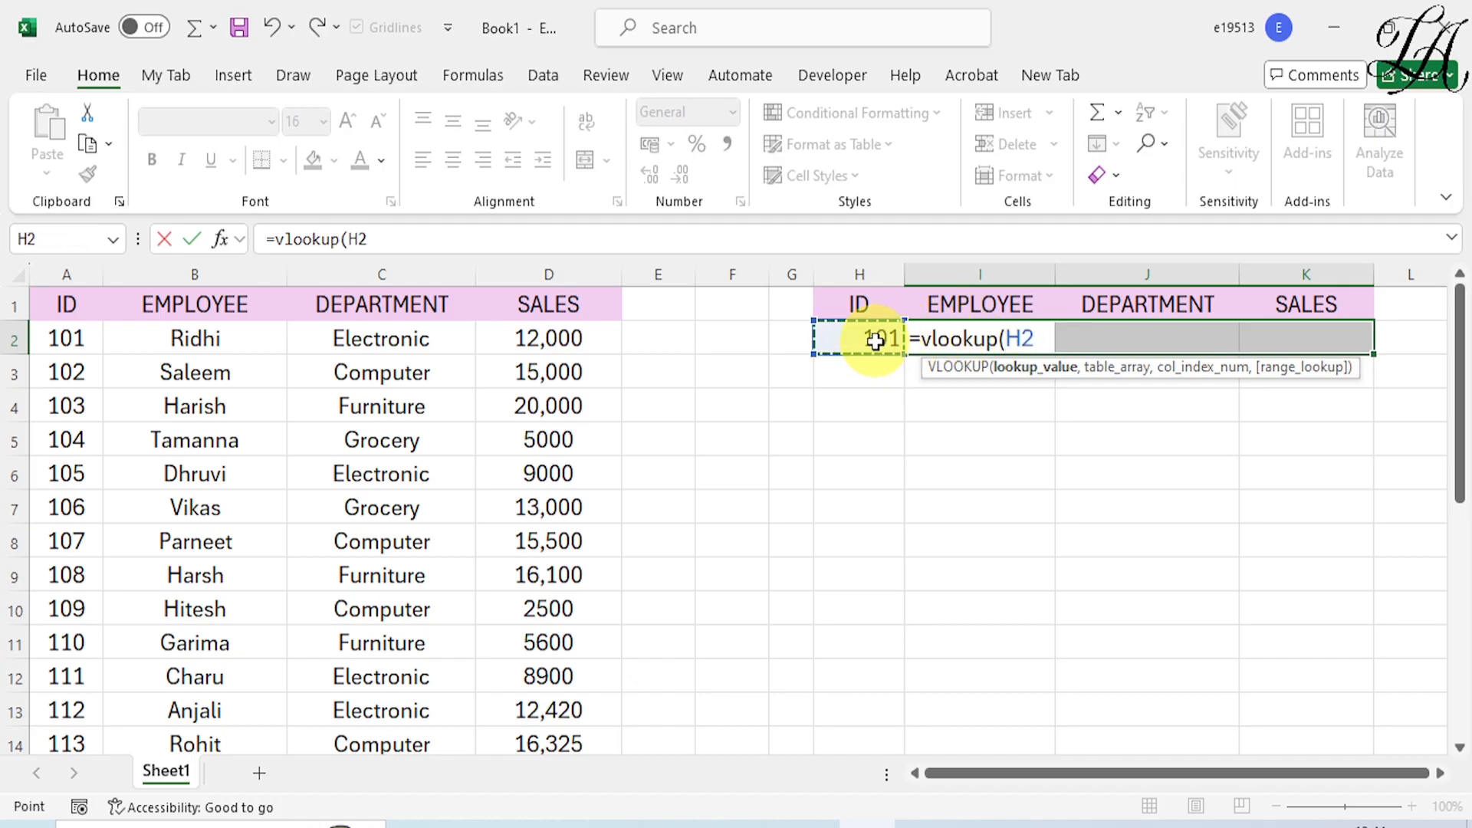
key("F4")
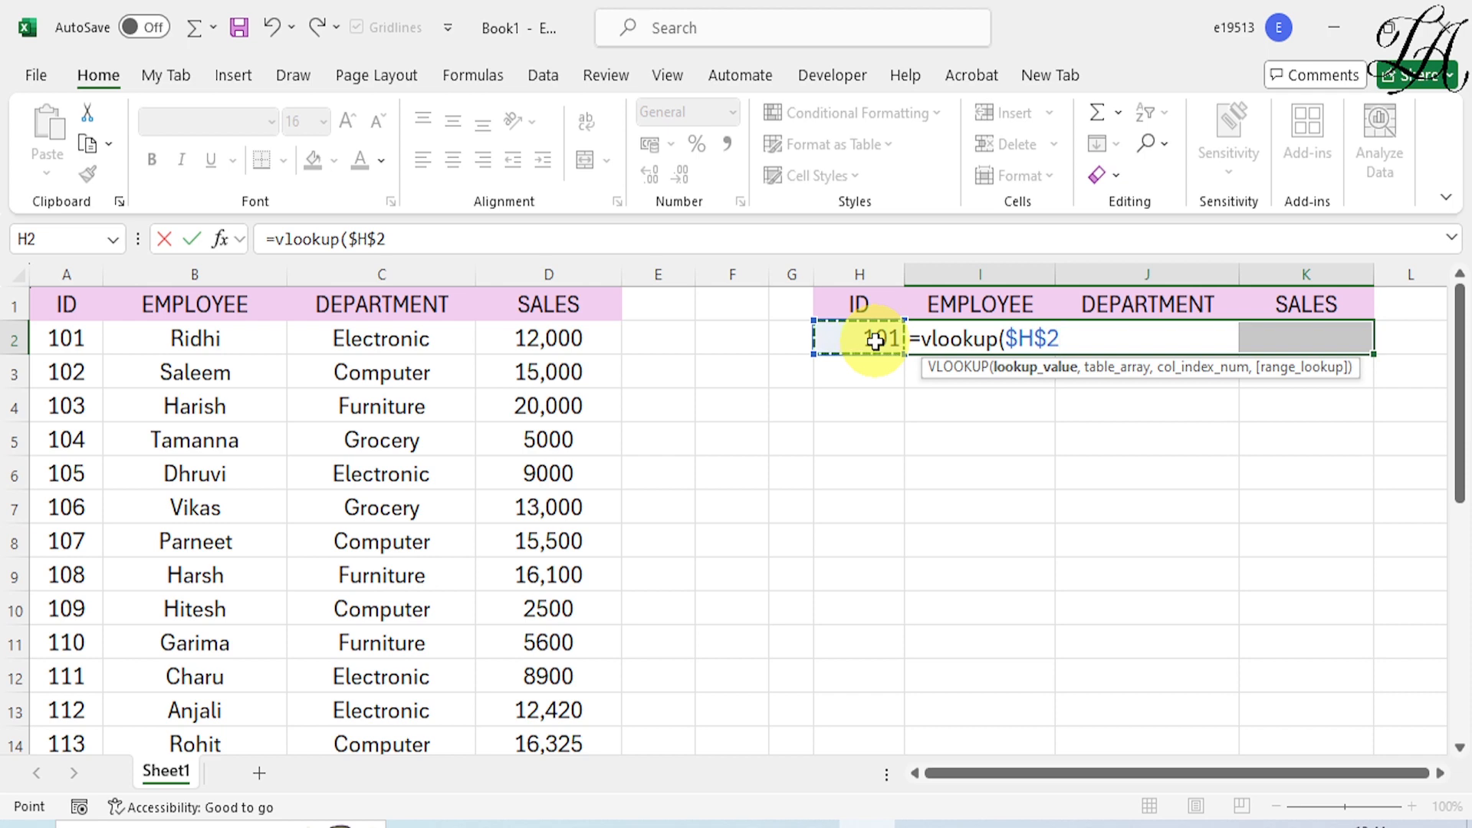
type(",")
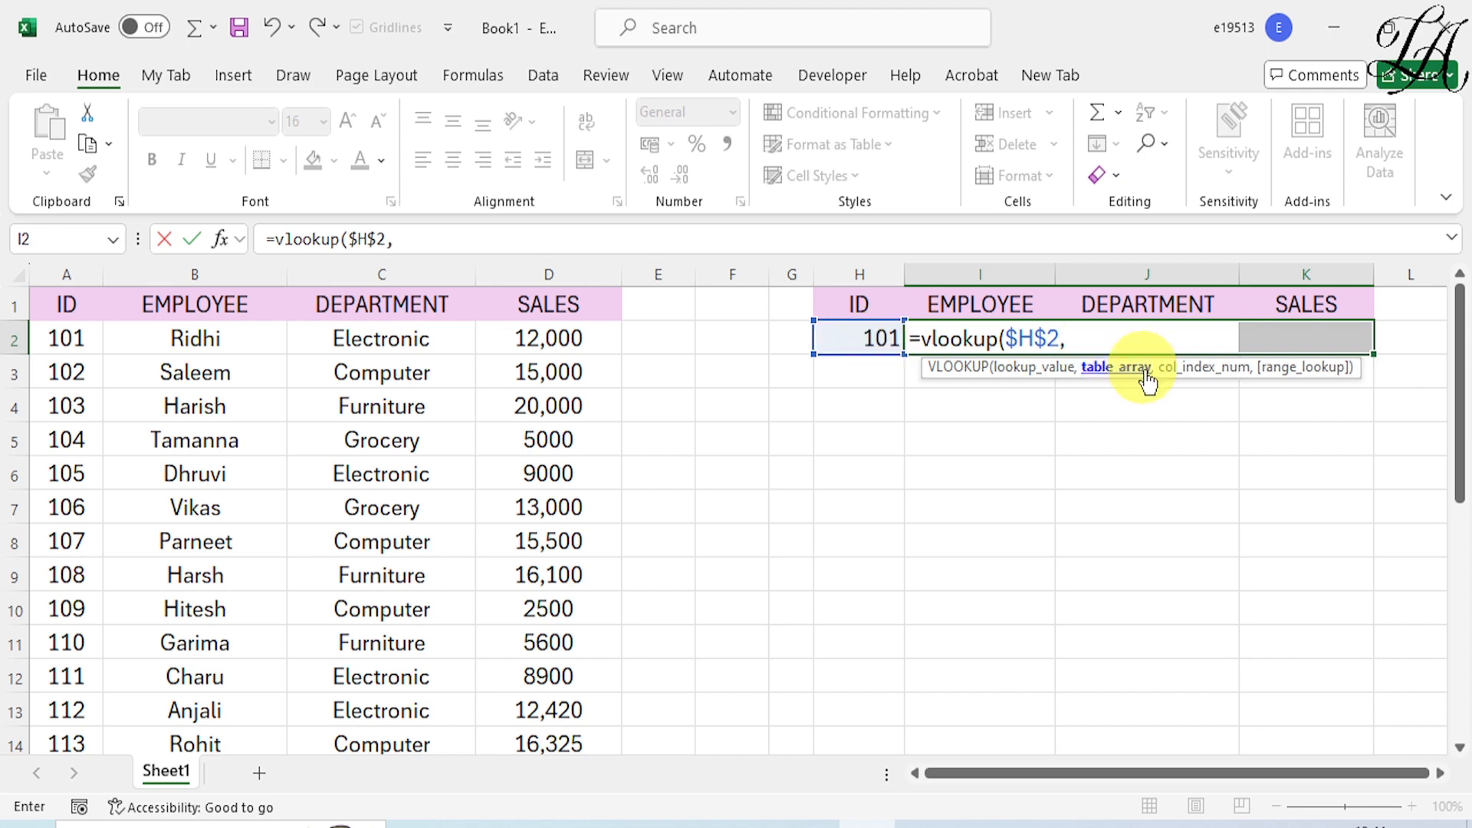
type("da")
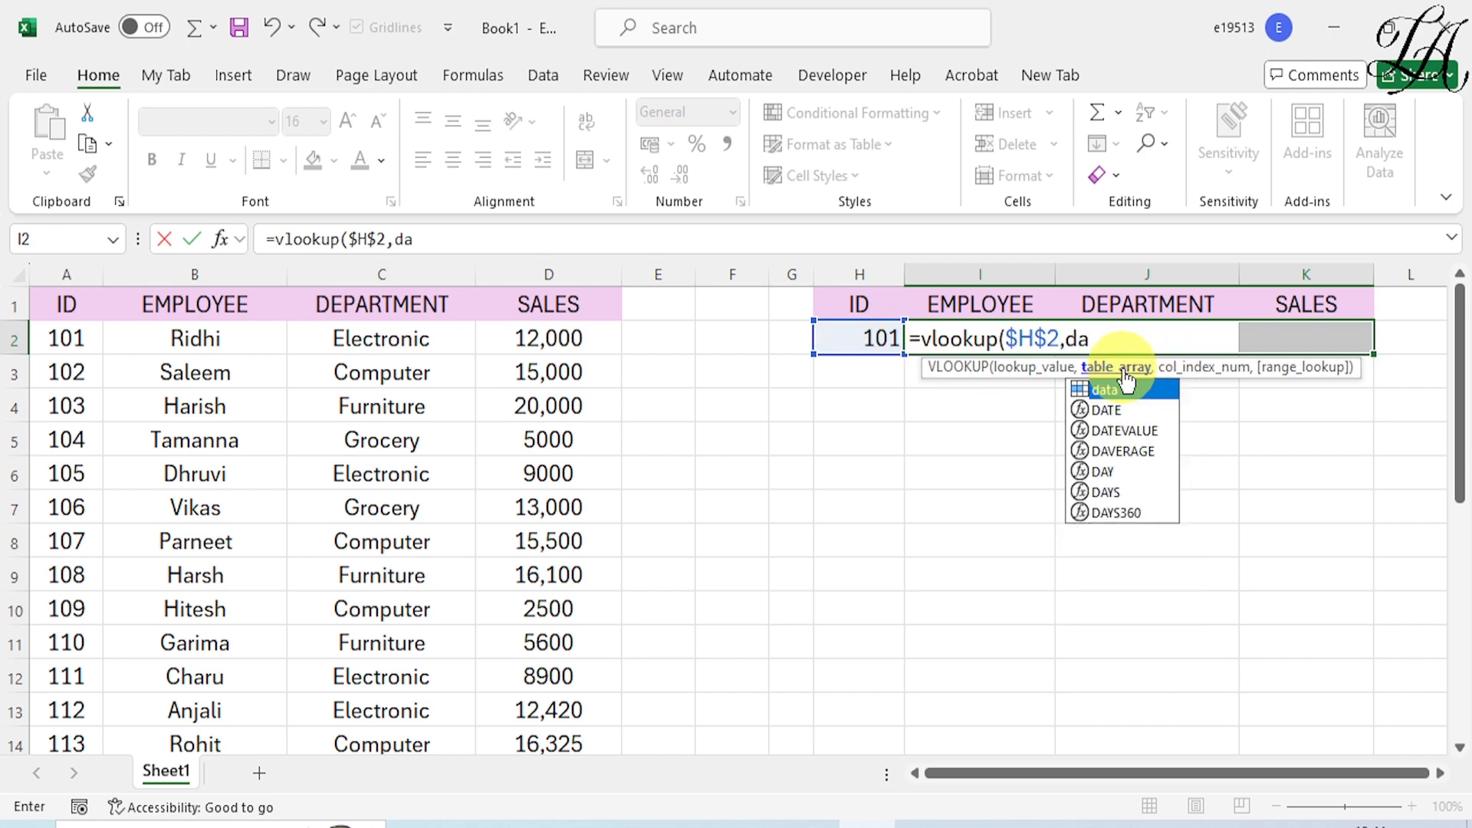
type("ta")
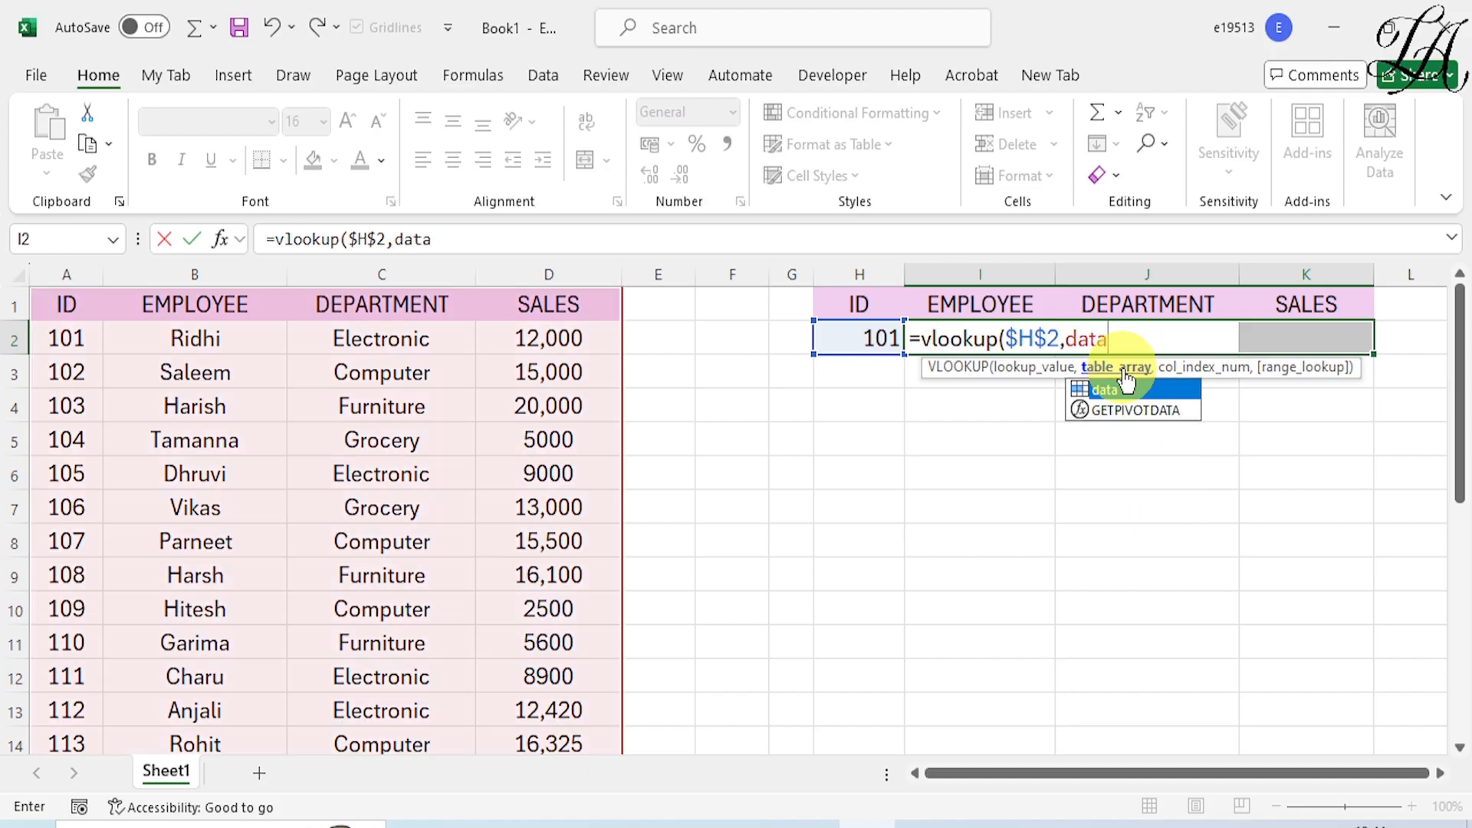
type(",")
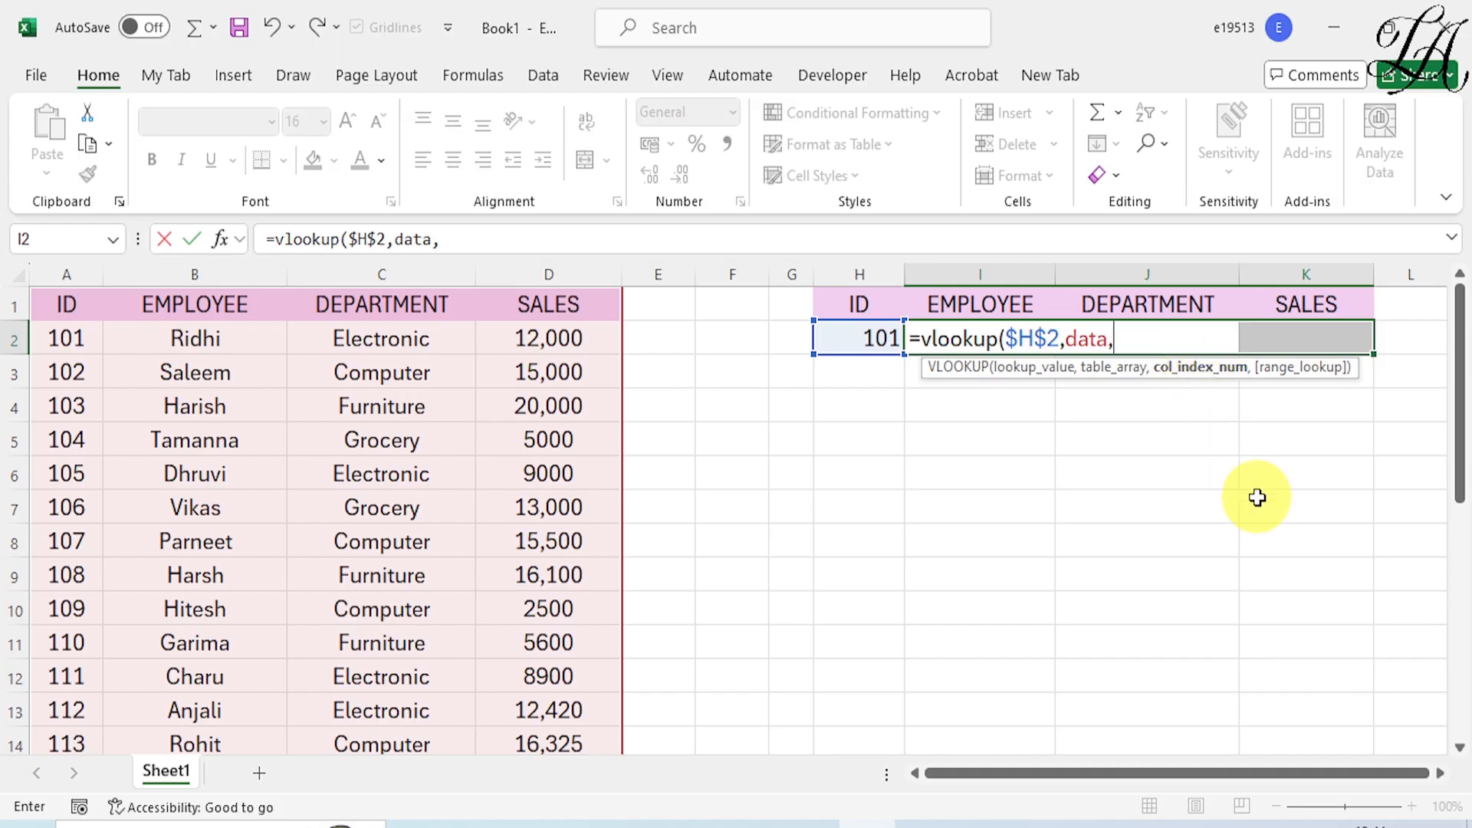
Complete the VLOOKUP with MATCH(I1,$A$1:$D$1,0) as column index and 0 for exact match, and enter it in all of I2:K2.
type("matc")
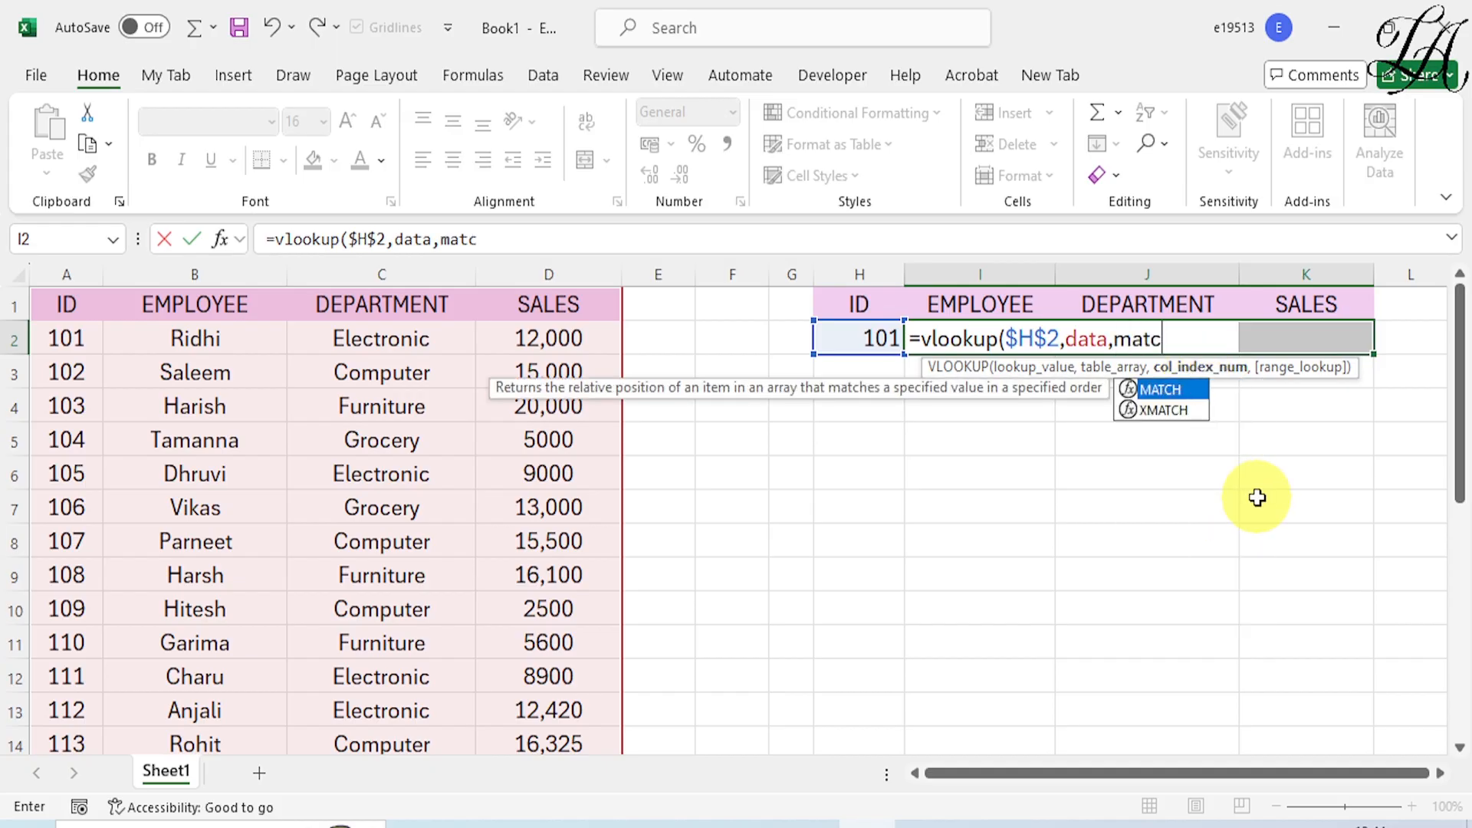
type("h(")
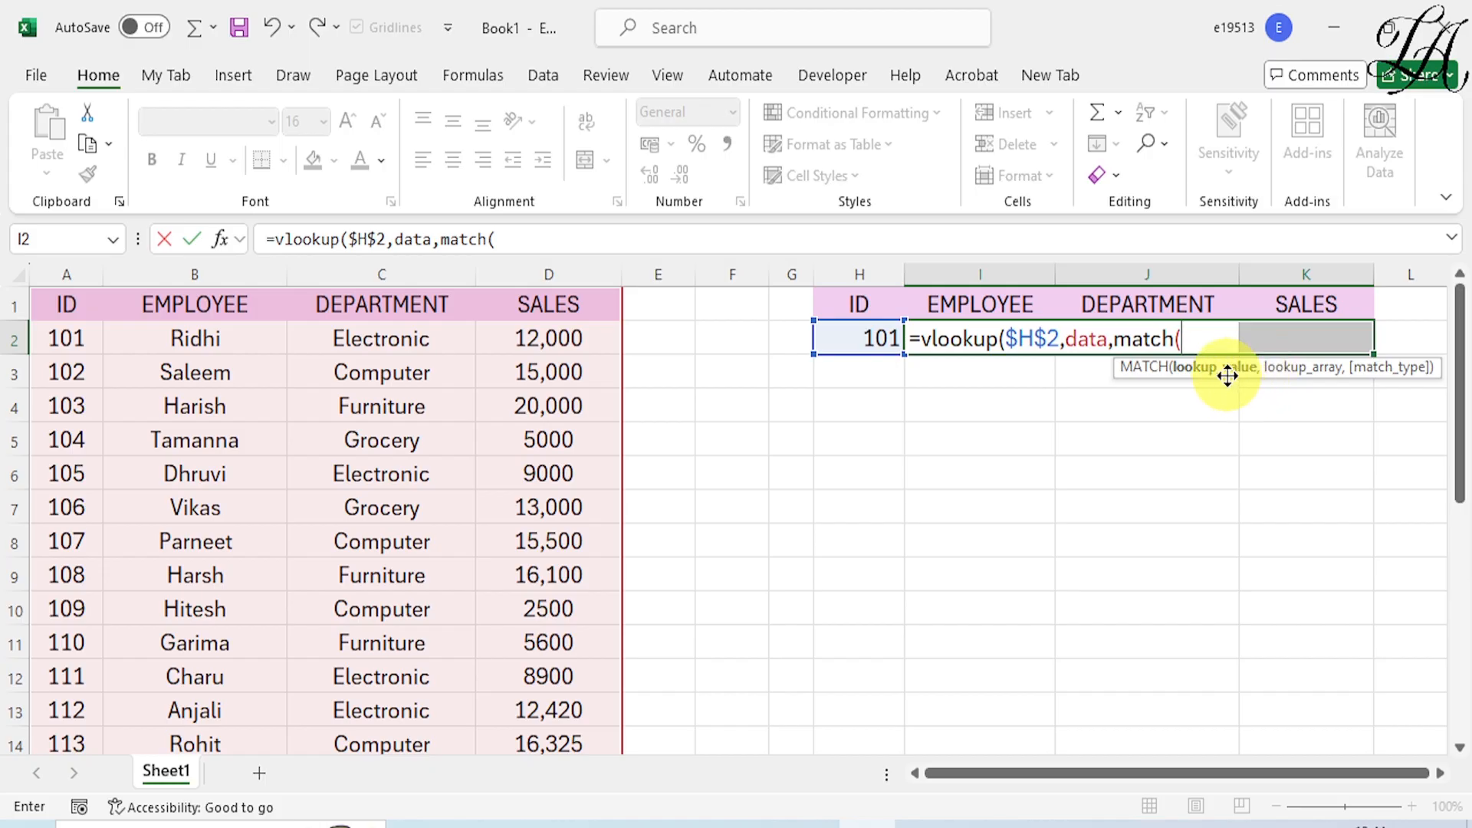
left_click(981, 318)
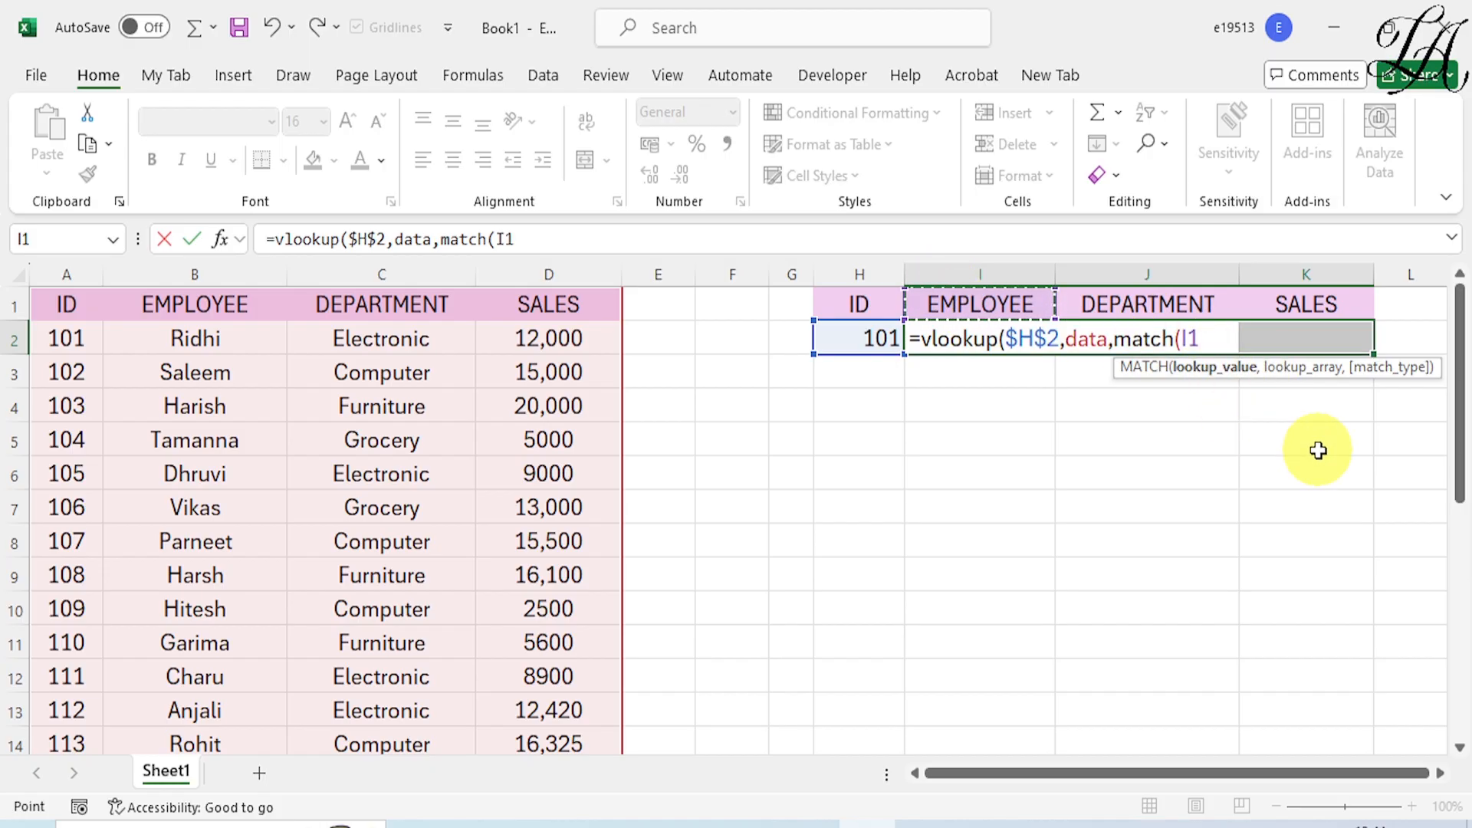
type(",")
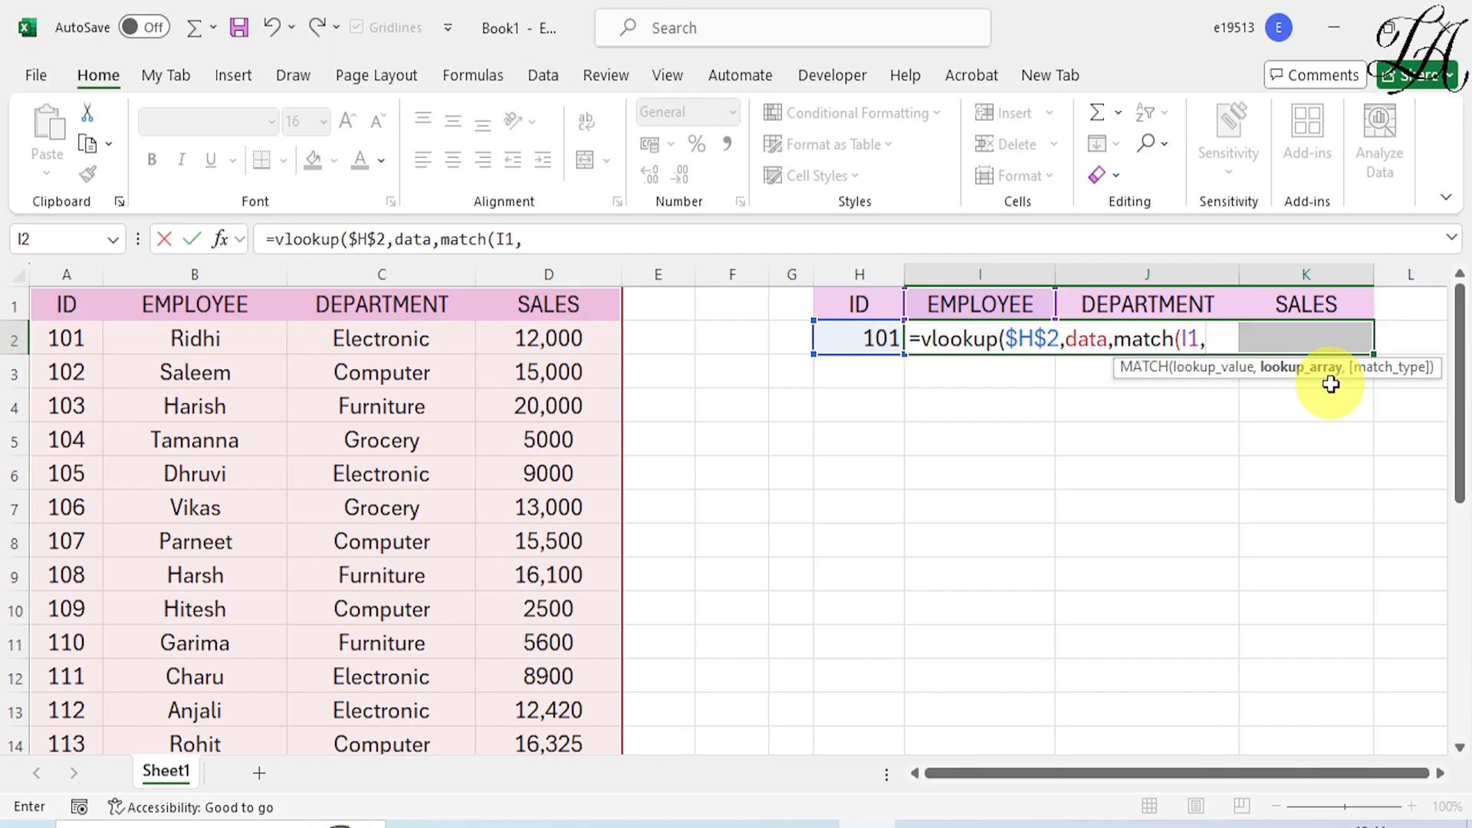
left_click_drag(72, 302, 520, 303)
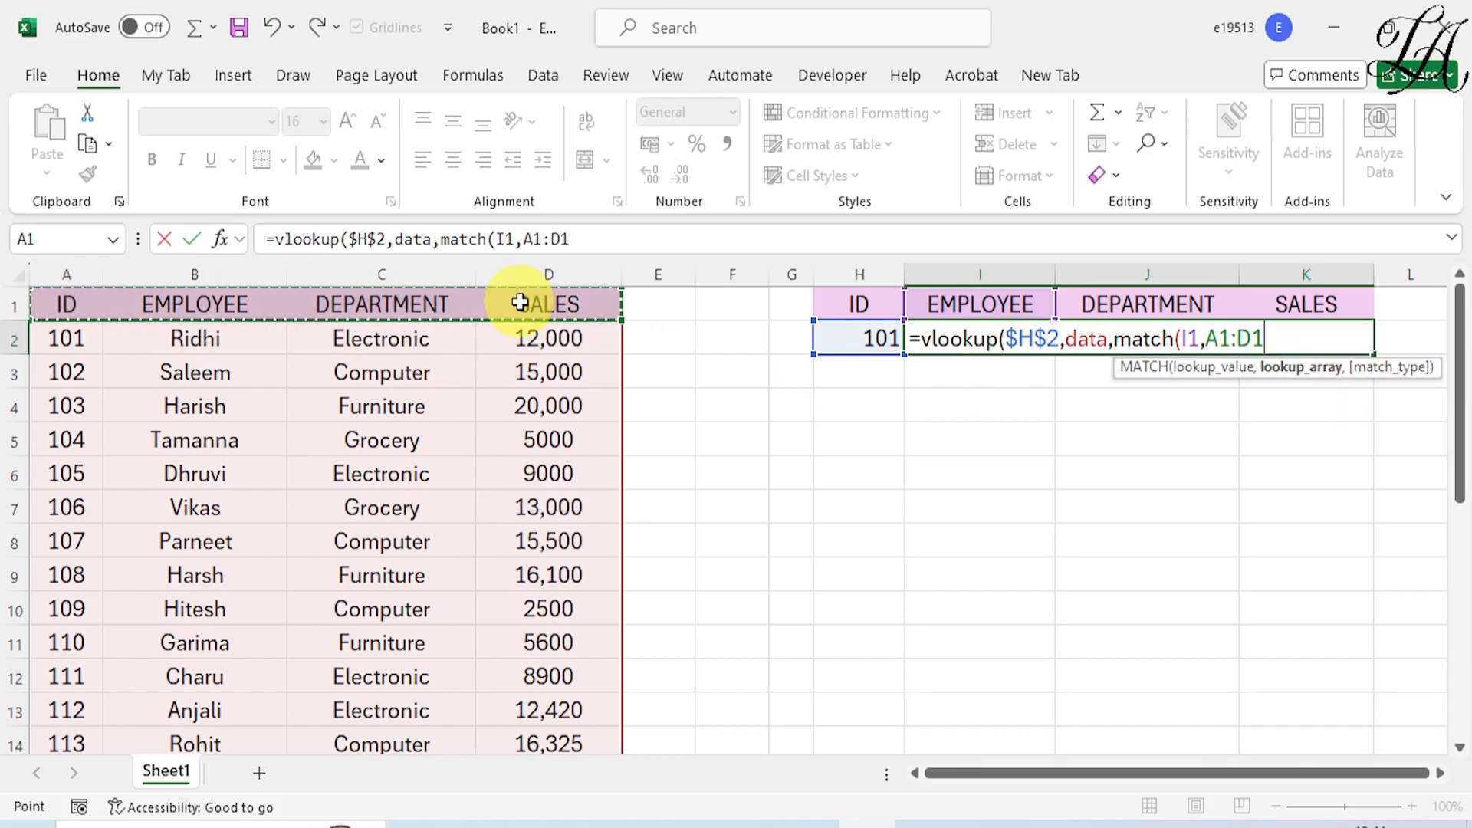
key("F4")
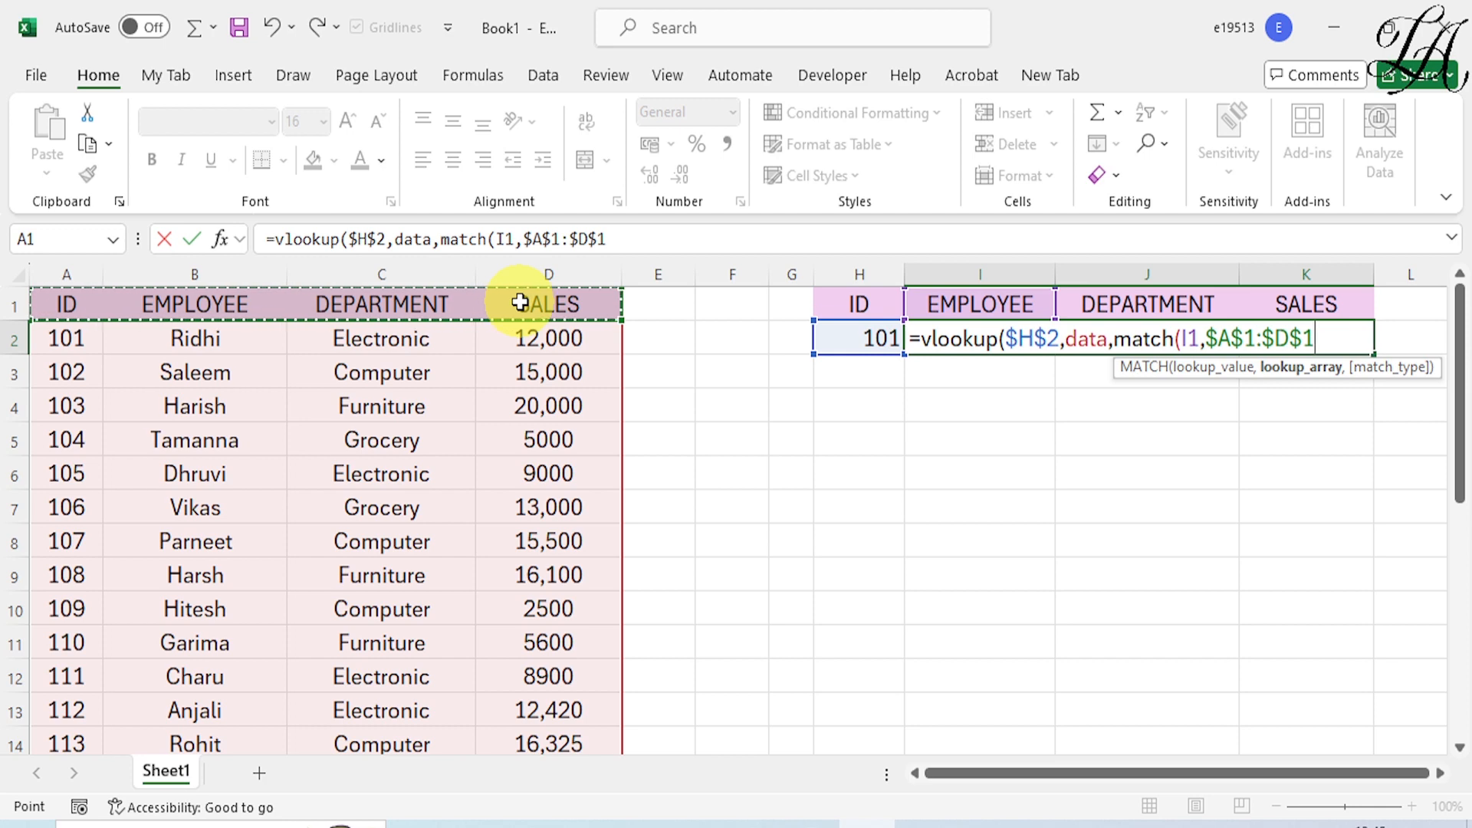
type(",0")
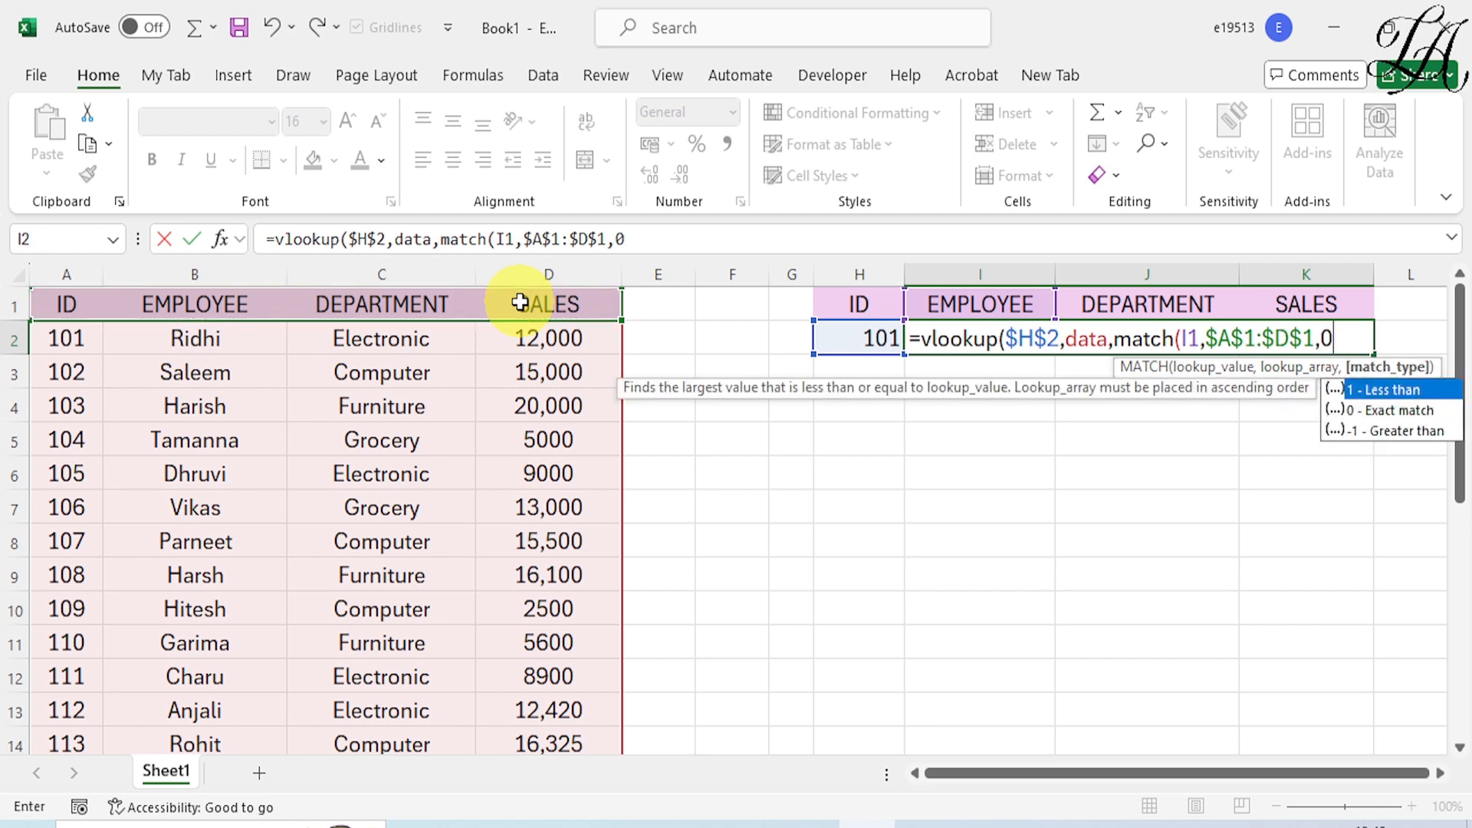
type(")")
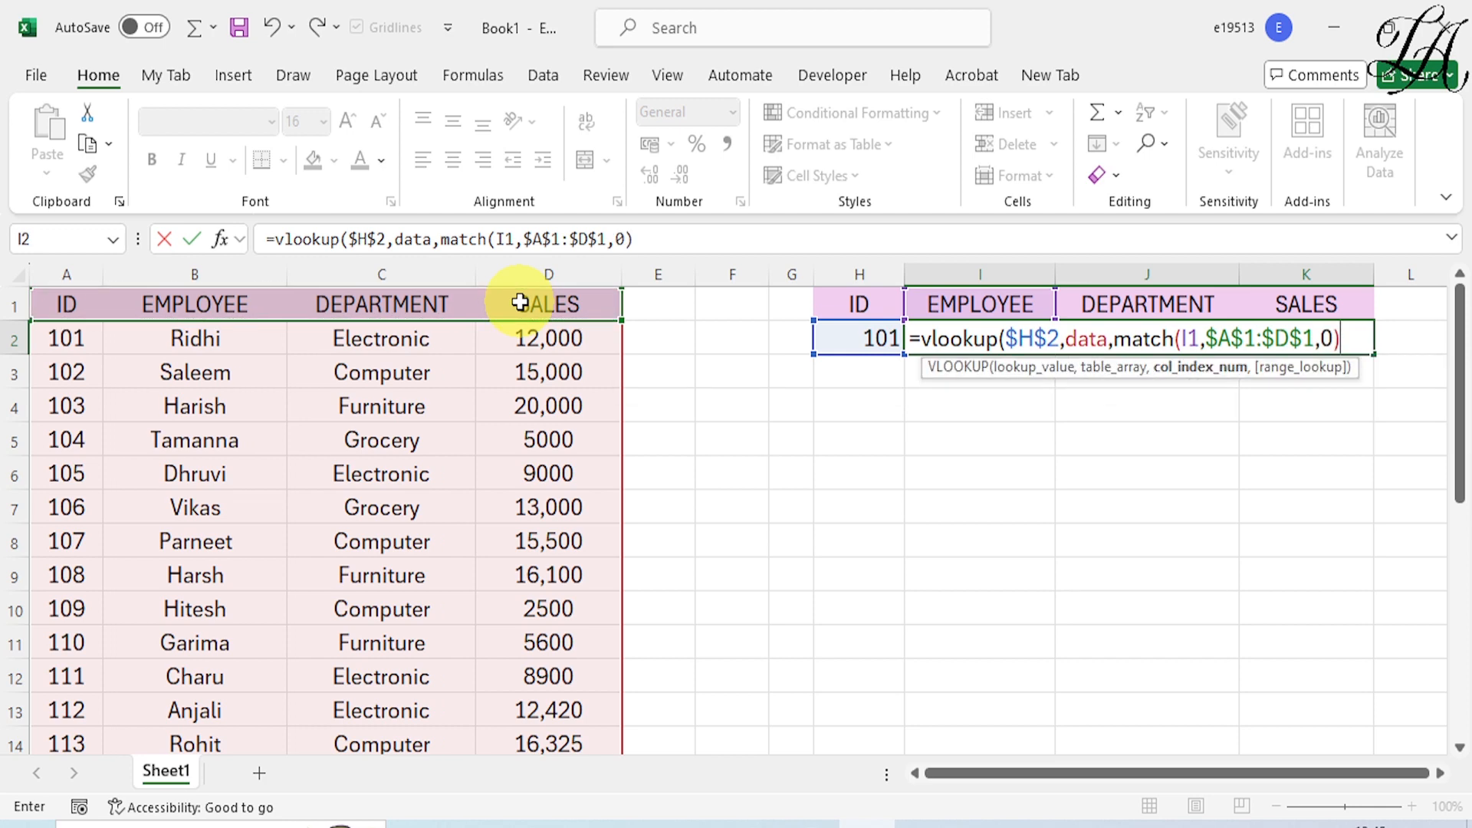
type(",")
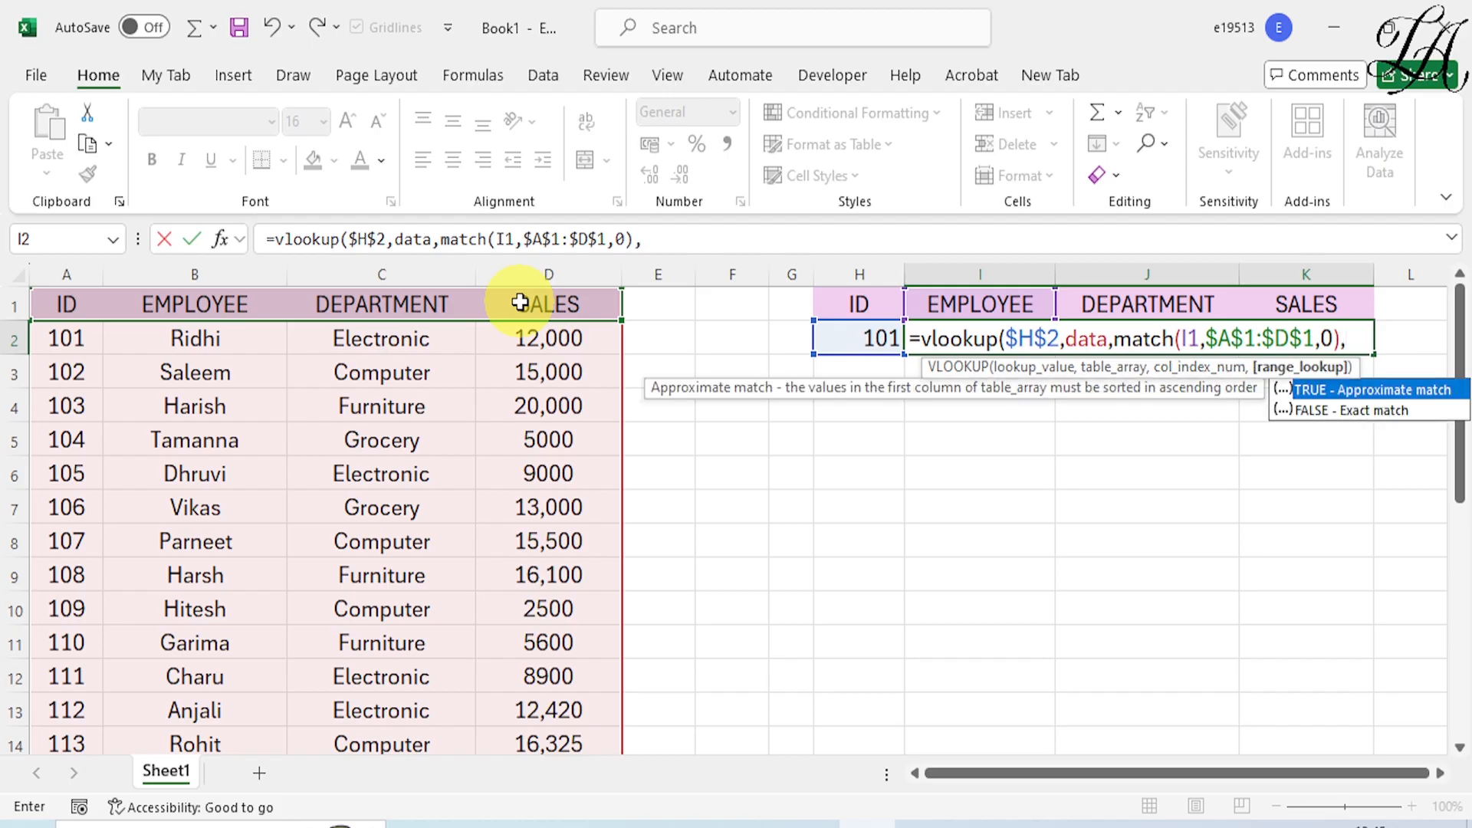
type("0")
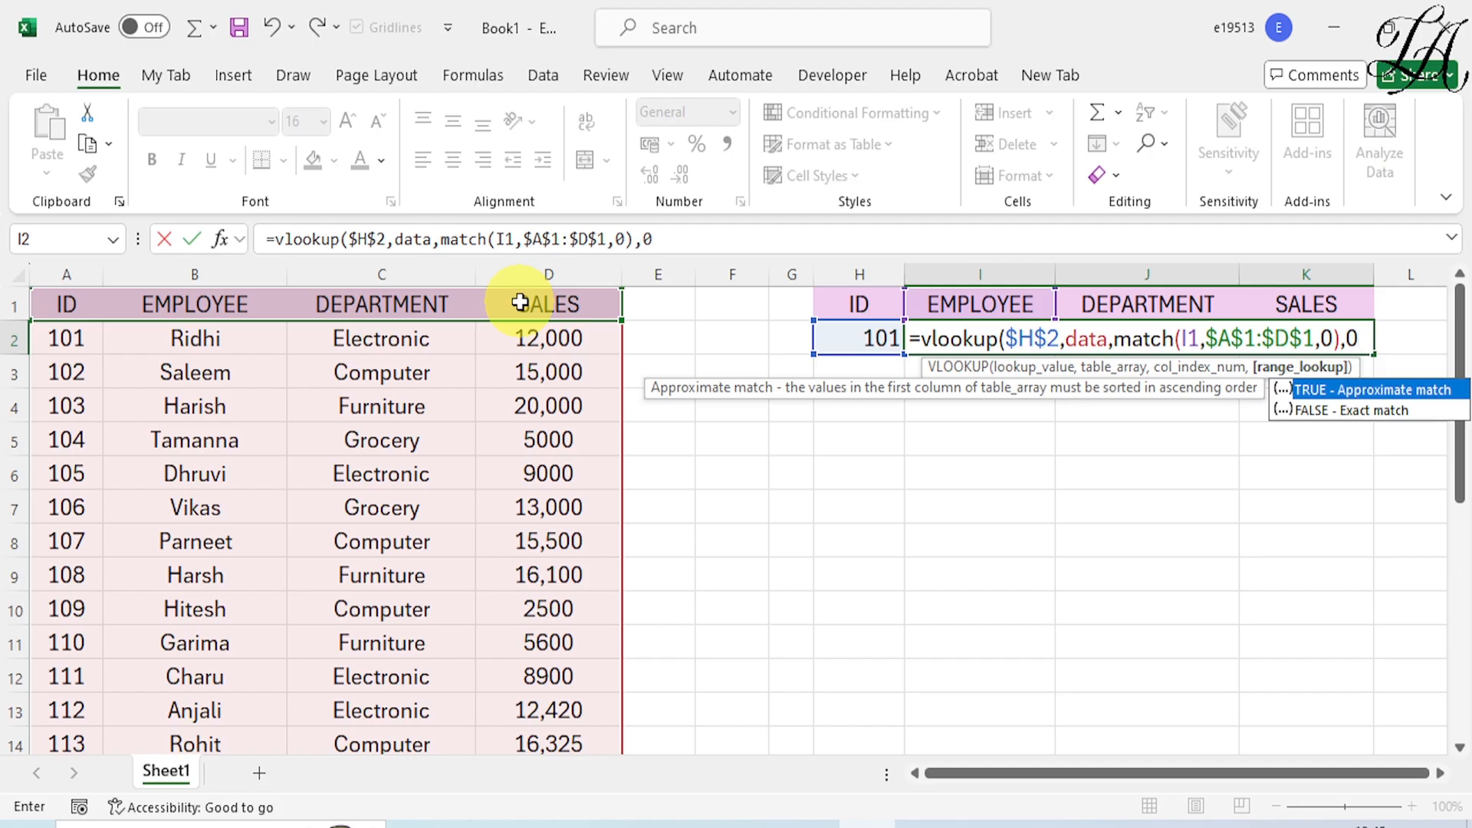
type(")")
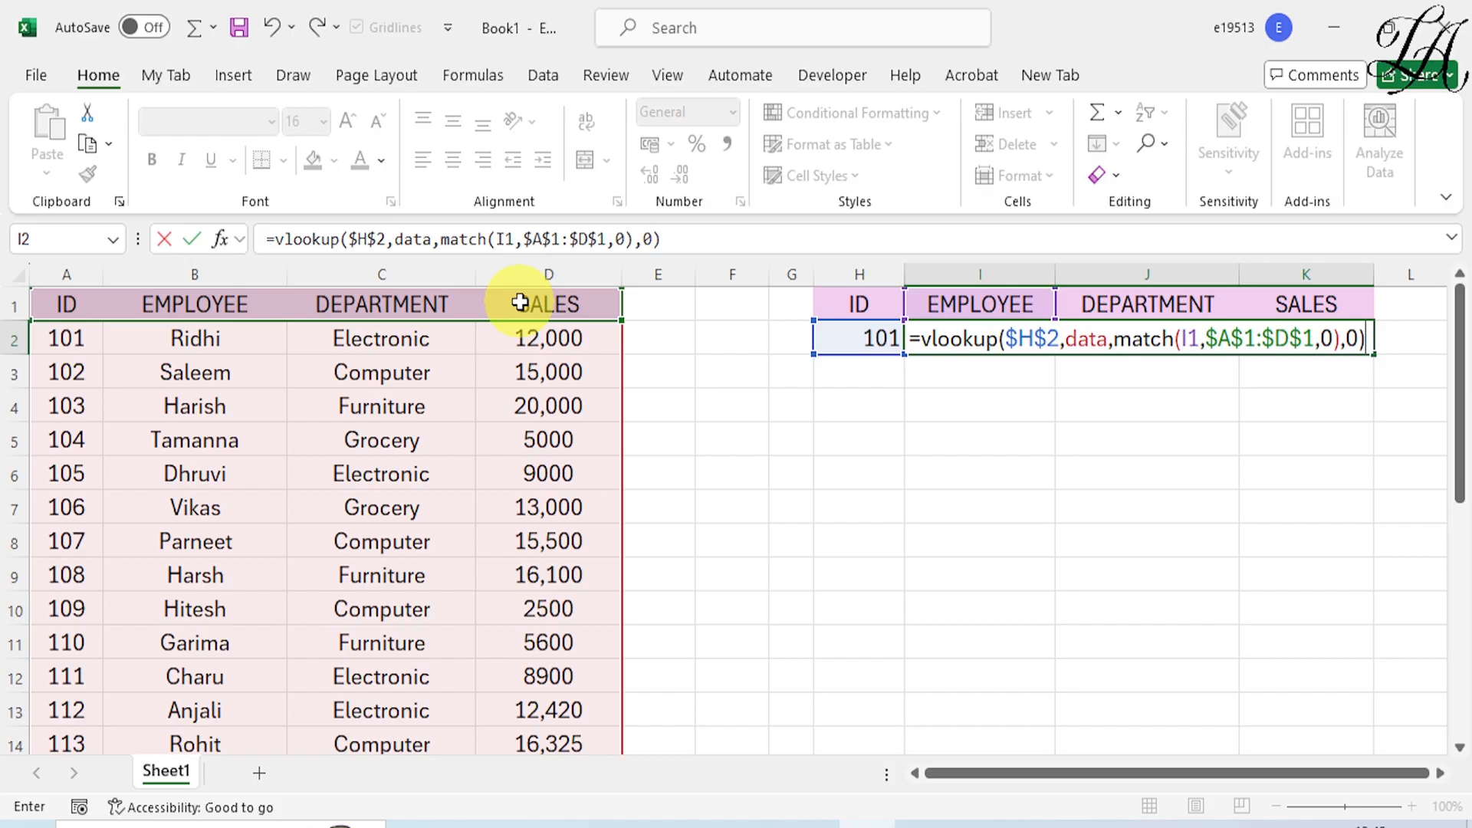
key("ctrl+Return")
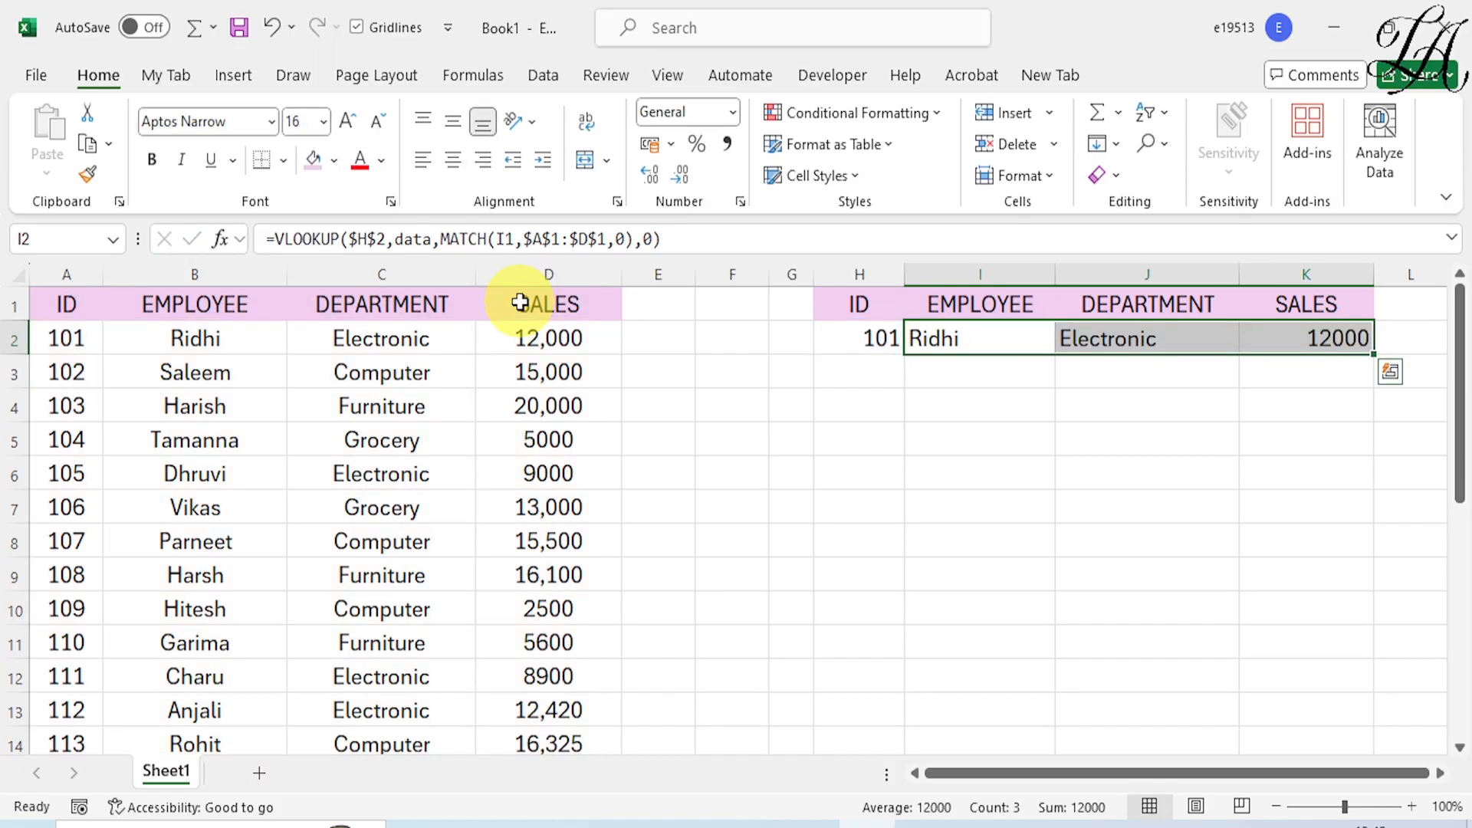